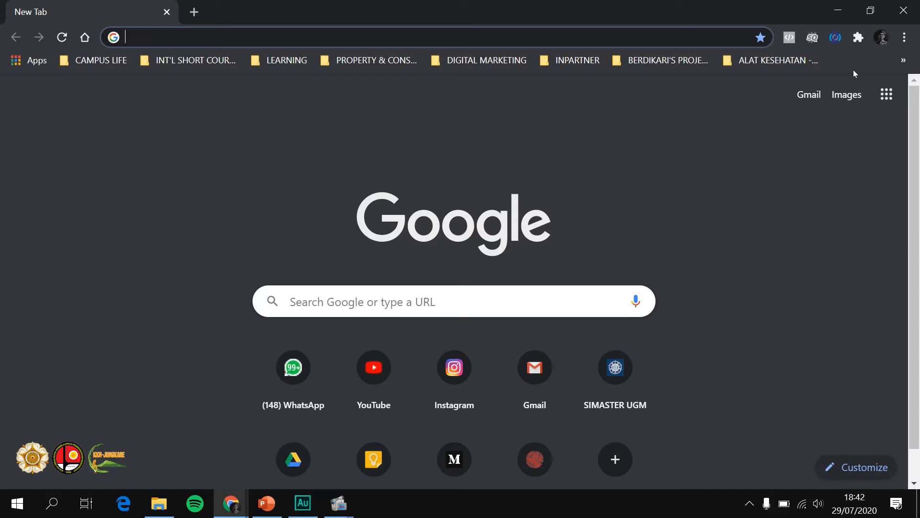
# - Open trends.google.com and look over the home page's example and featured trend sections
pyautogui.write('trends.google.com')
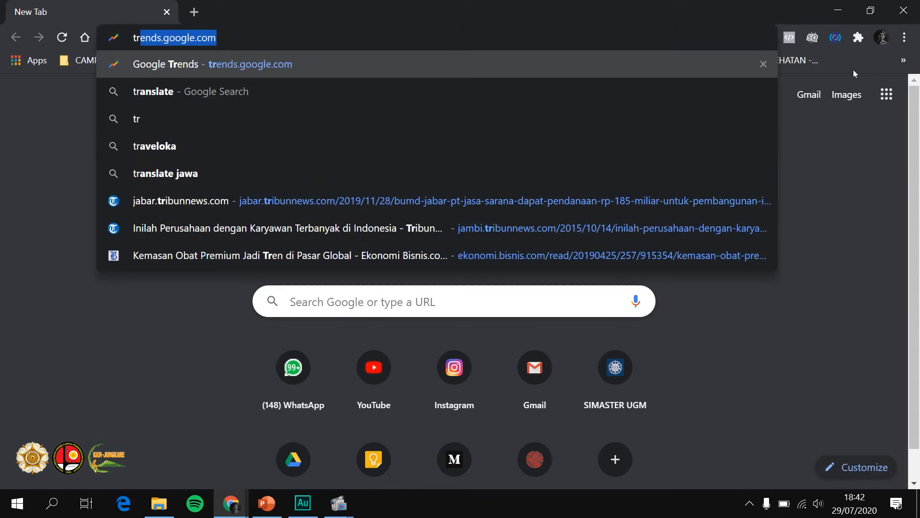
pyautogui.press('Return')
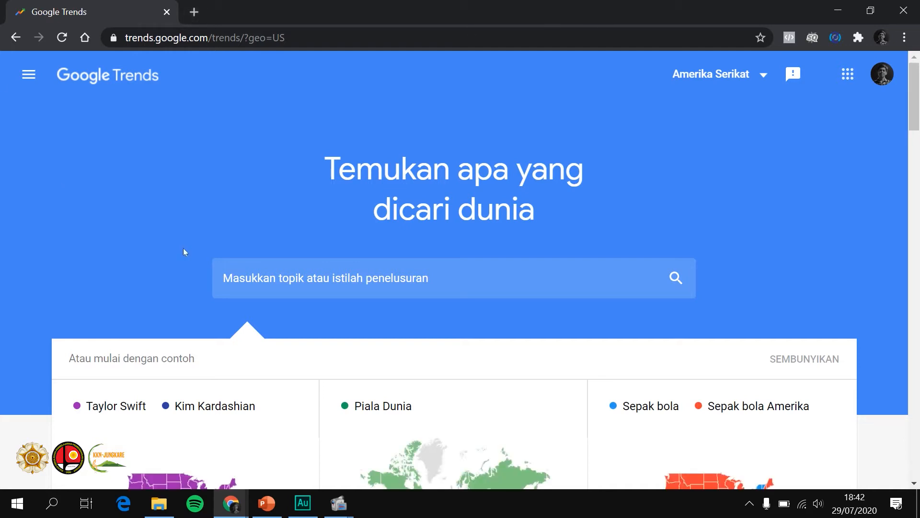
pyautogui.scroll(-9, 844, 313)
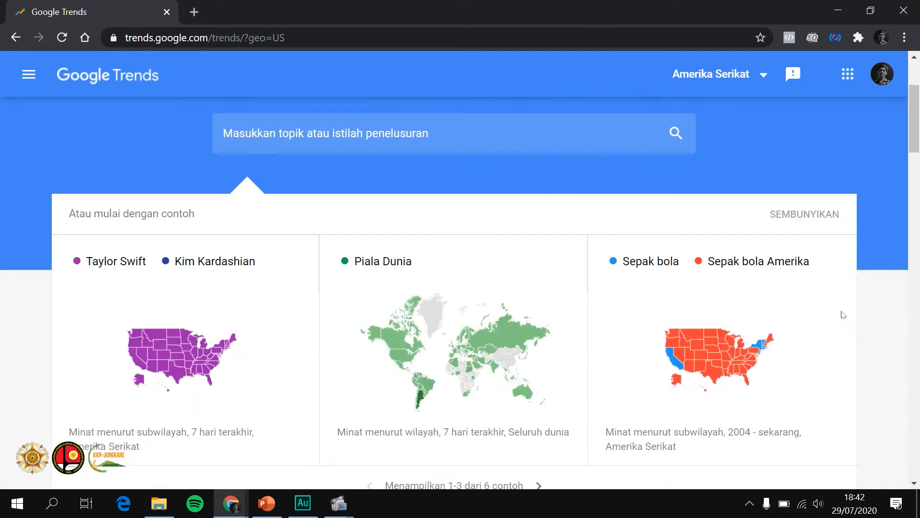
pyautogui.scroll(-10, 843, 316)
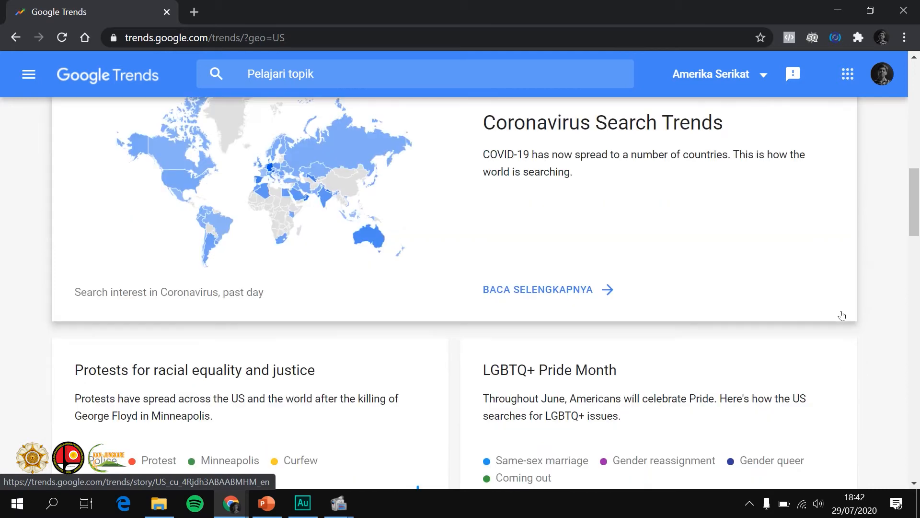
pyautogui.scroll(4, 842, 316)
pyautogui.scroll(14, 842, 315)
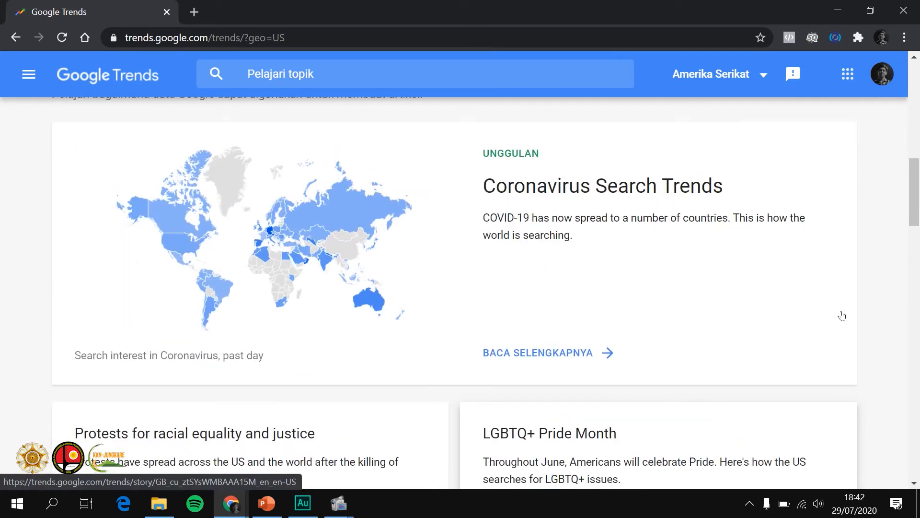
pyautogui.scroll(2, 842, 316)
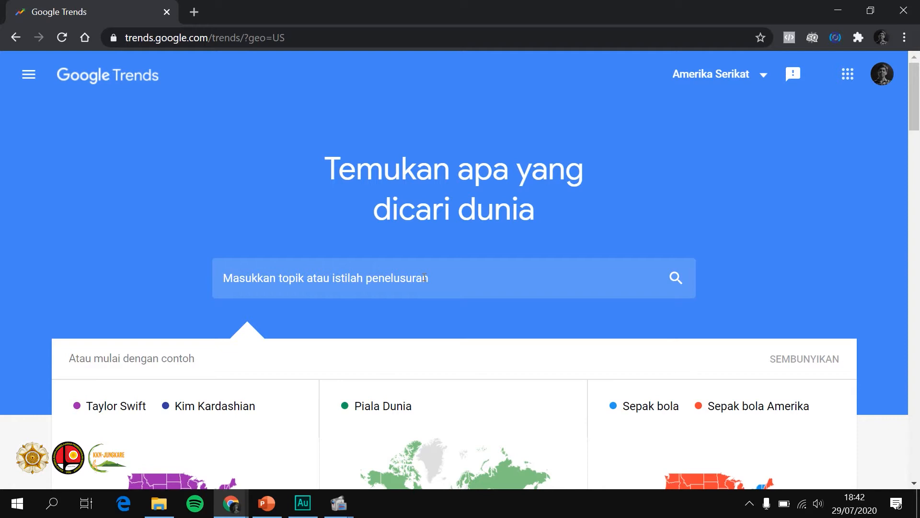
# - Explore search interest for the term "kue semprit"
pyautogui.click(398, 281)
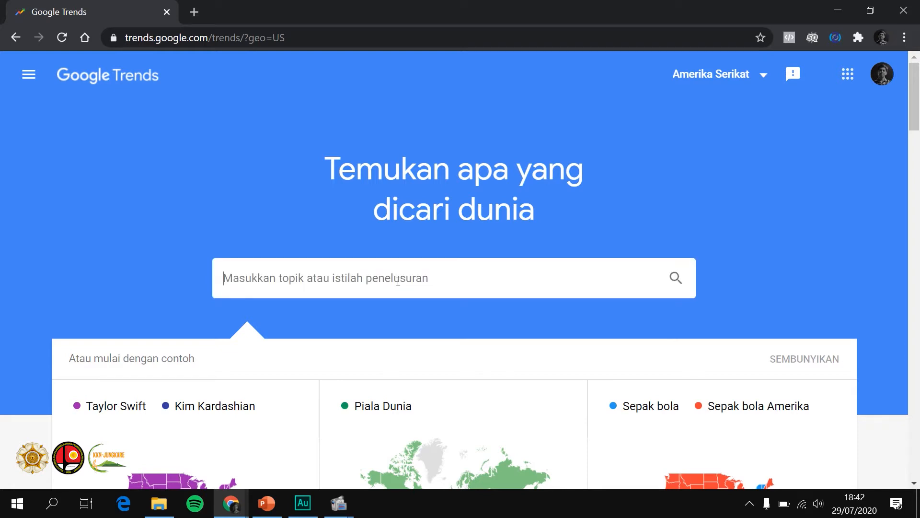
pyautogui.write('kue semprit')
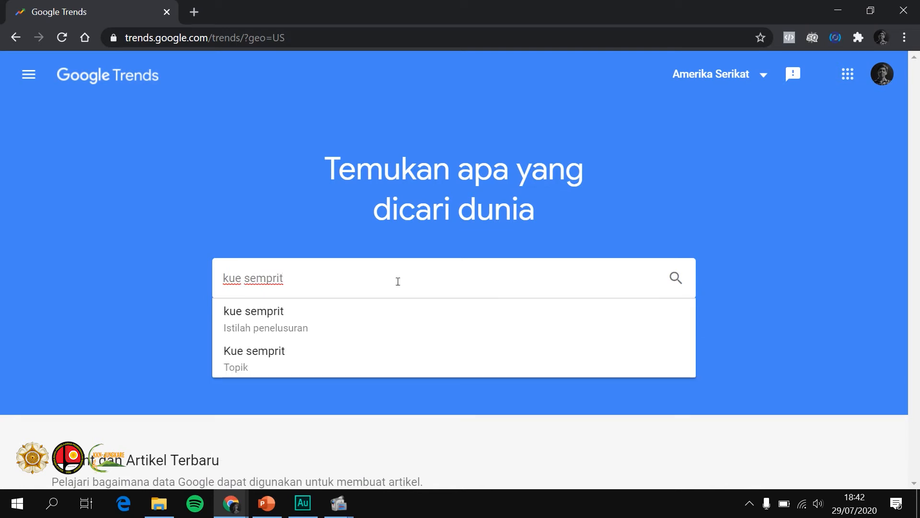
pyautogui.press('Return')
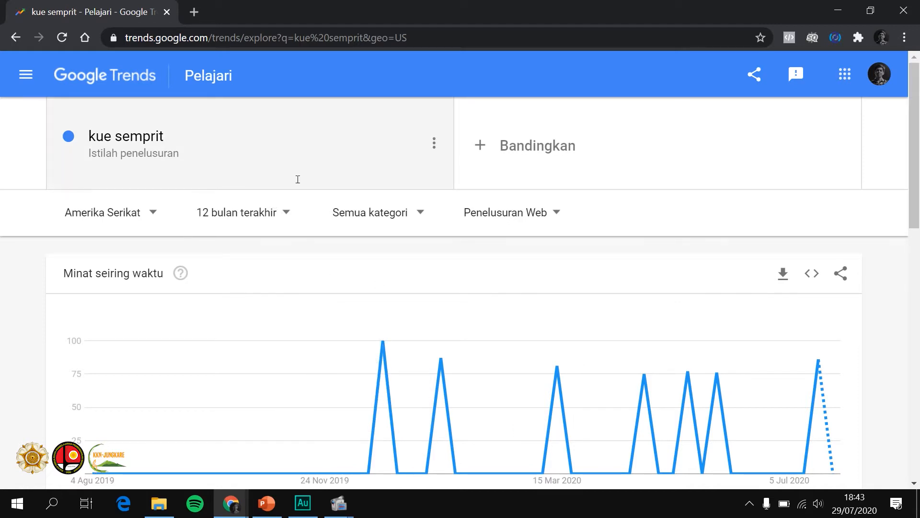
# - Review the available categories, keeping Semua kategori, and show the search type options
pyautogui.click(376, 219)
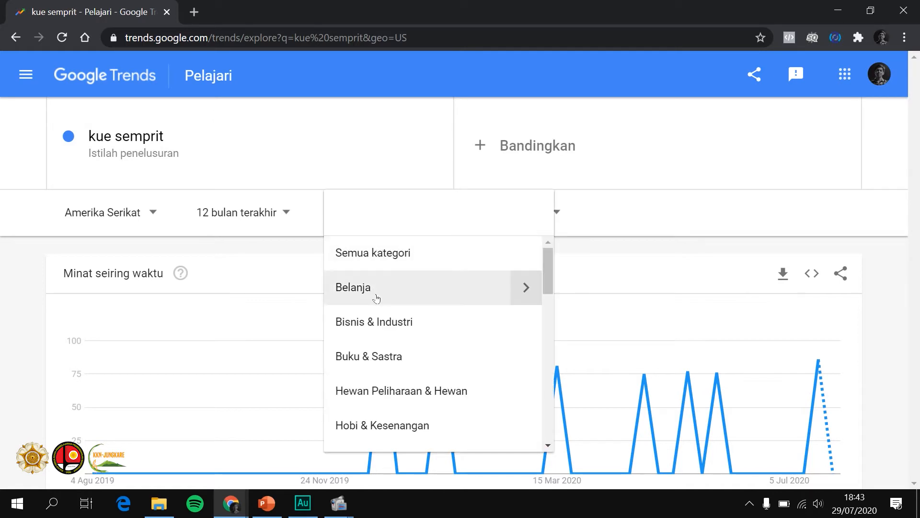
pyautogui.scroll(-3, 377, 298)
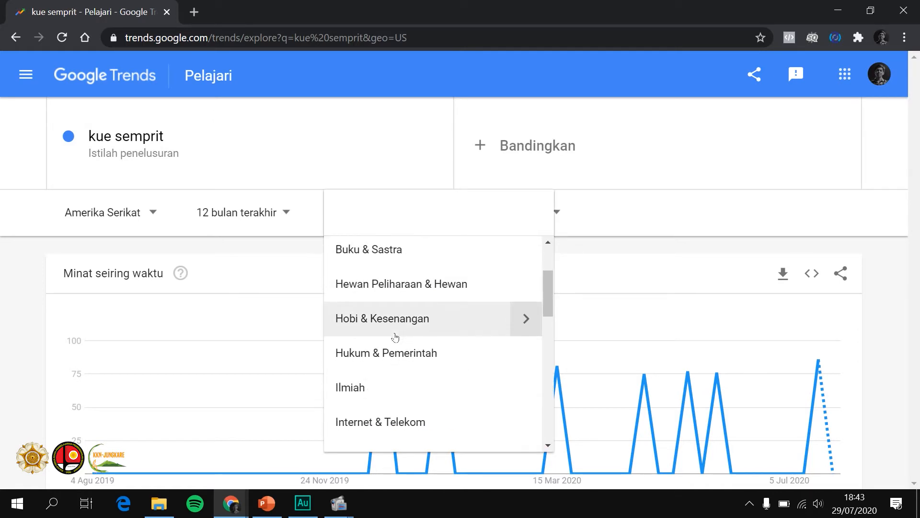
pyautogui.scroll(-3, 395, 337)
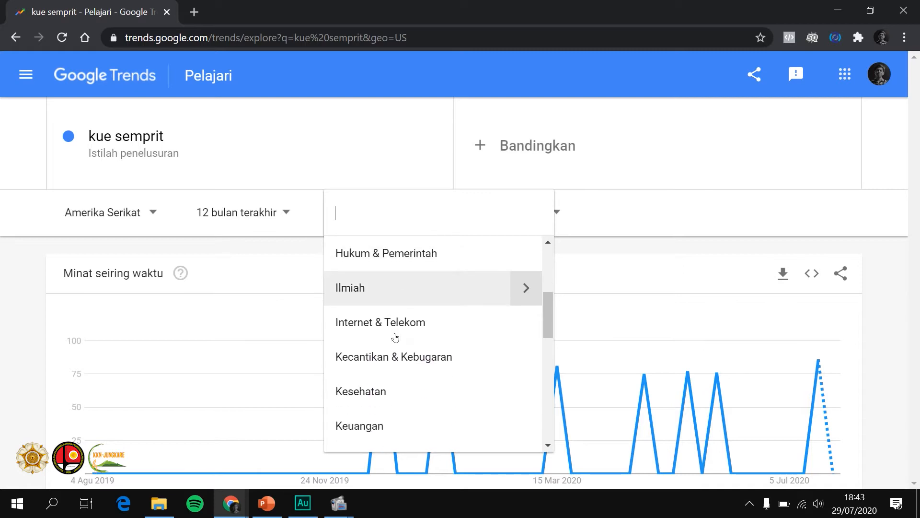
pyautogui.scroll(-10, 395, 338)
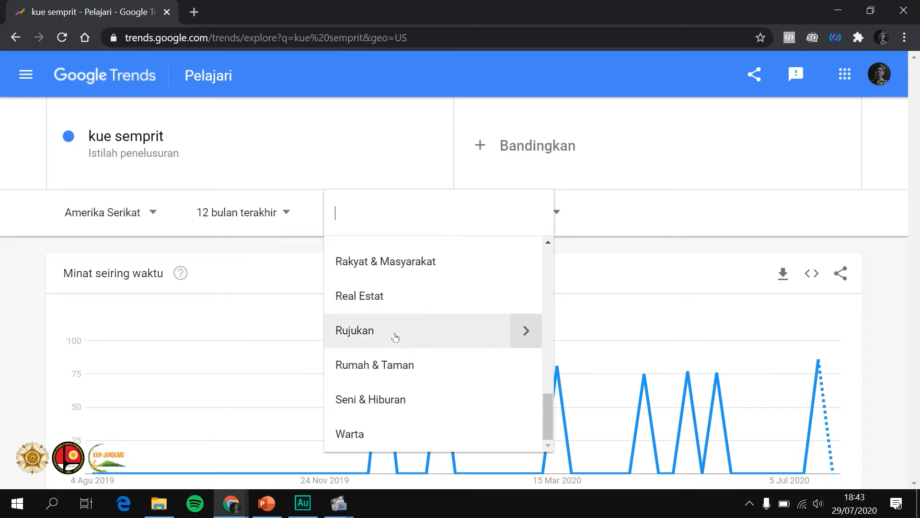
pyautogui.scroll(15, 396, 337)
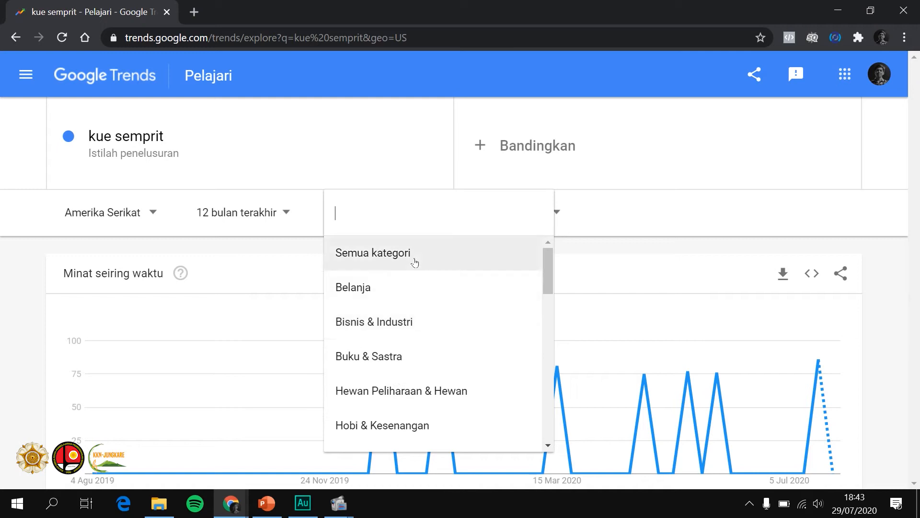
pyautogui.click(415, 262)
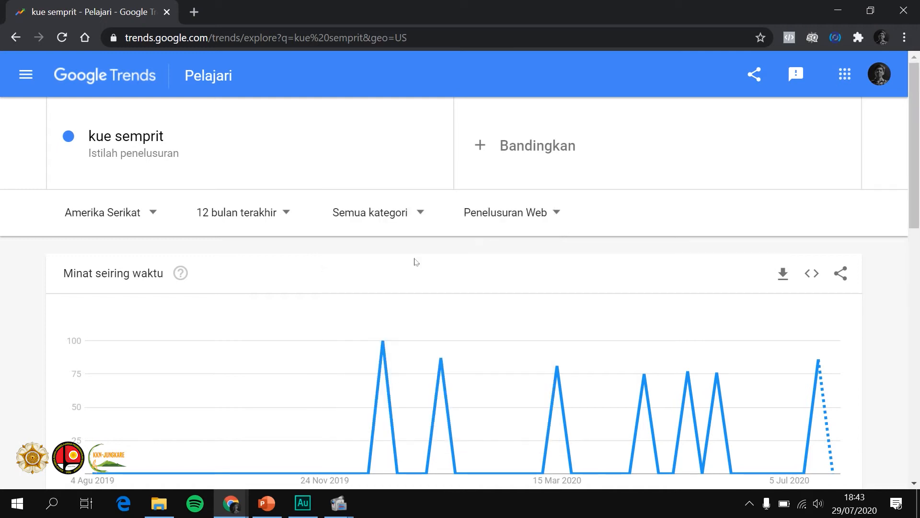
pyautogui.click(529, 218)
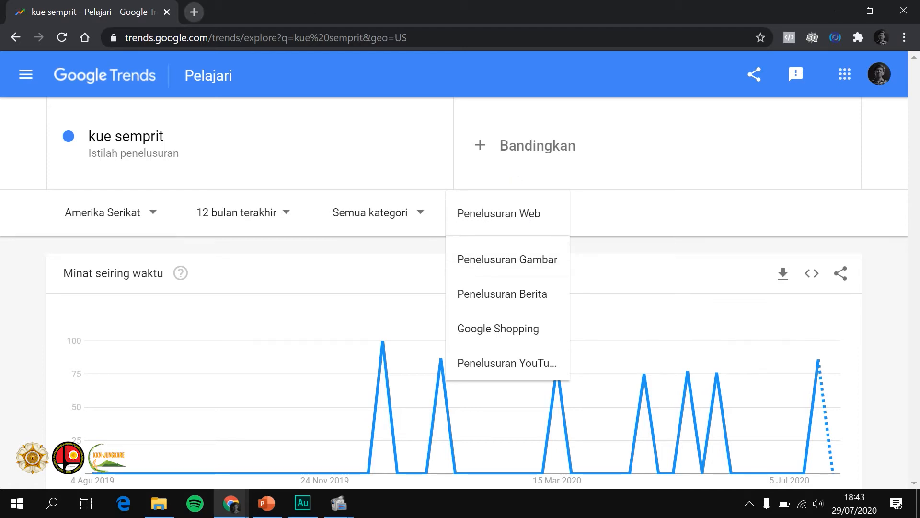
pyautogui.click(194, 11)
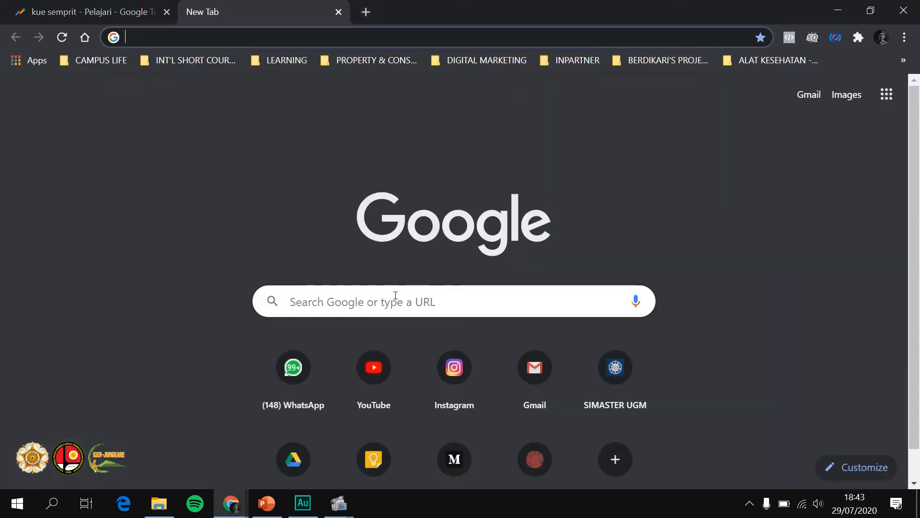
pyautogui.click(396, 295)
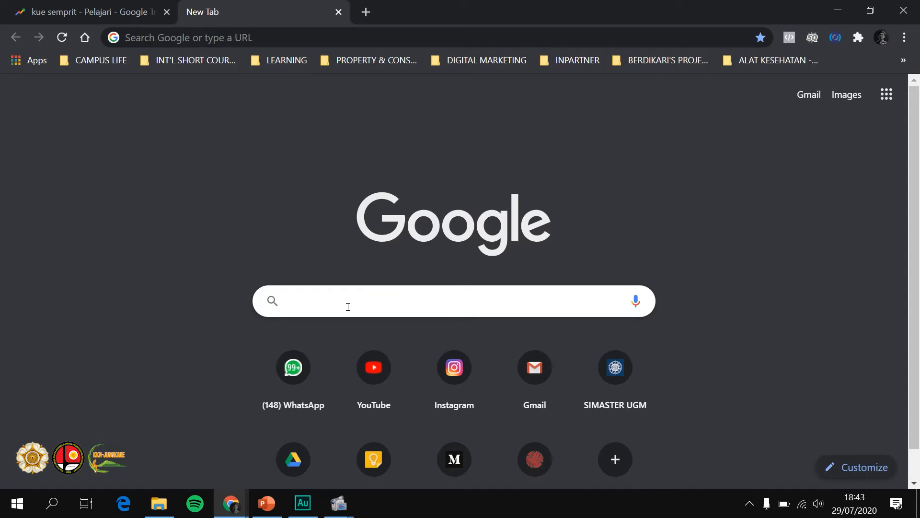
pyautogui.write('jsdhshd')
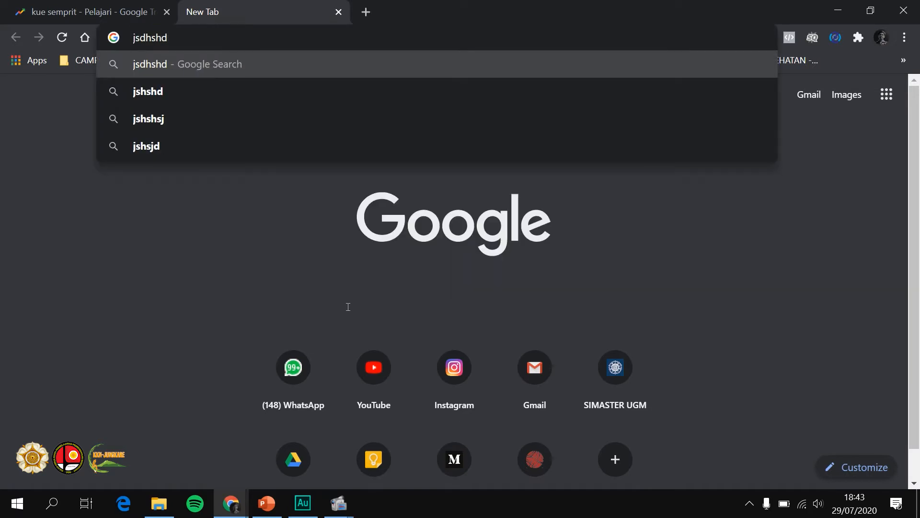
pyautogui.press('BackSpace')
pyautogui.press('BackSpace')
pyautogui.press('BackSpace')
pyautogui.press('BackSpace')
pyautogui.press('BackSpace')
pyautogui.press('BackSpace')
pyautogui.press('BackSpace')
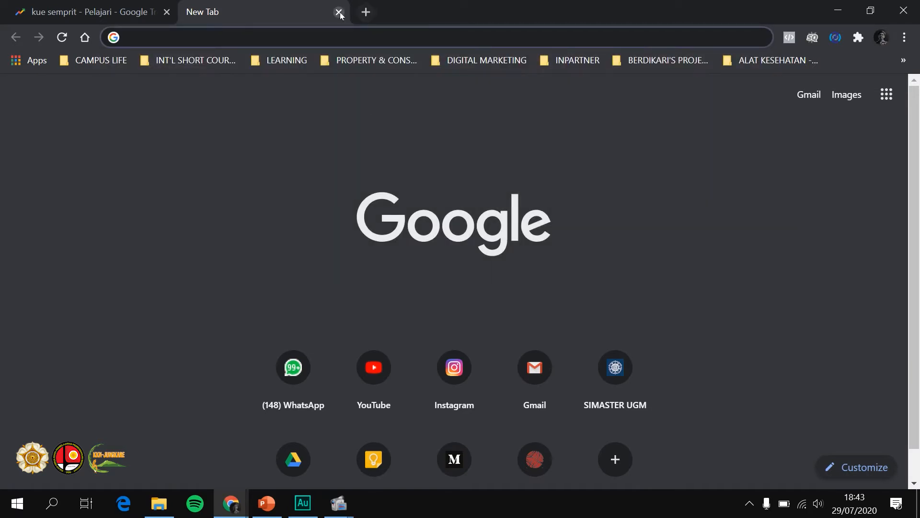
pyautogui.click(339, 13)
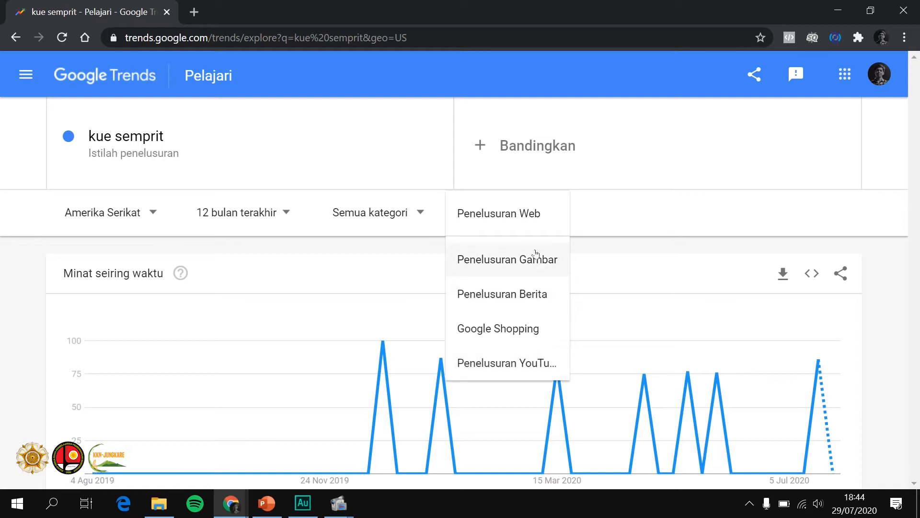
# - Keep Penelusuran Web as the search type and set the region to Indonesia
pyautogui.click(526, 215)
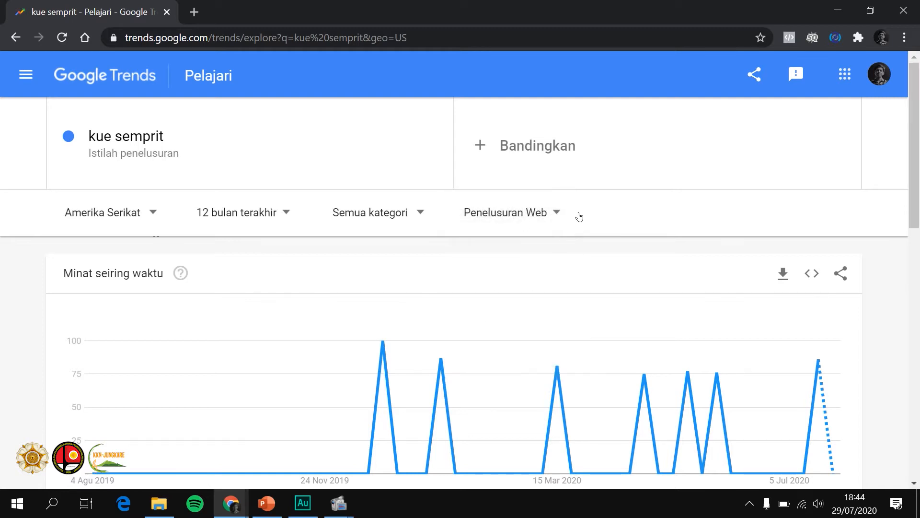
pyautogui.click(153, 214)
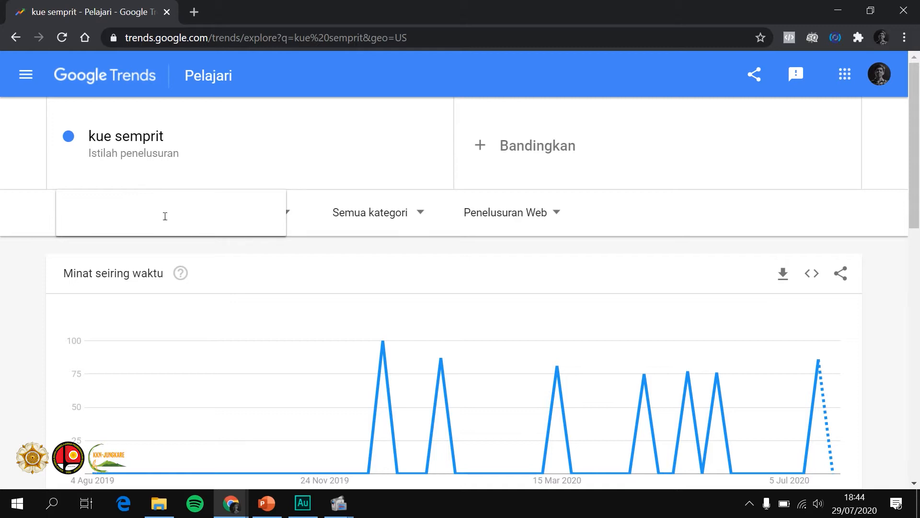
pyautogui.write('indon')
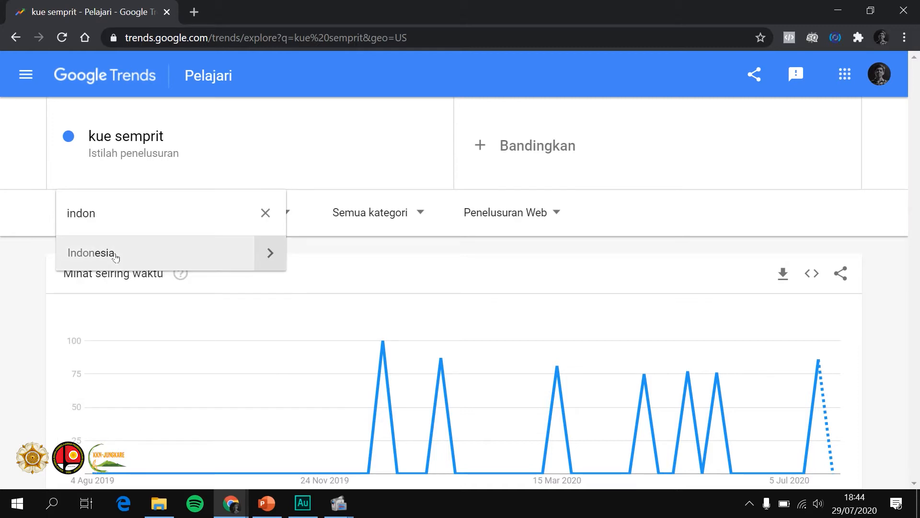
pyautogui.click(115, 258)
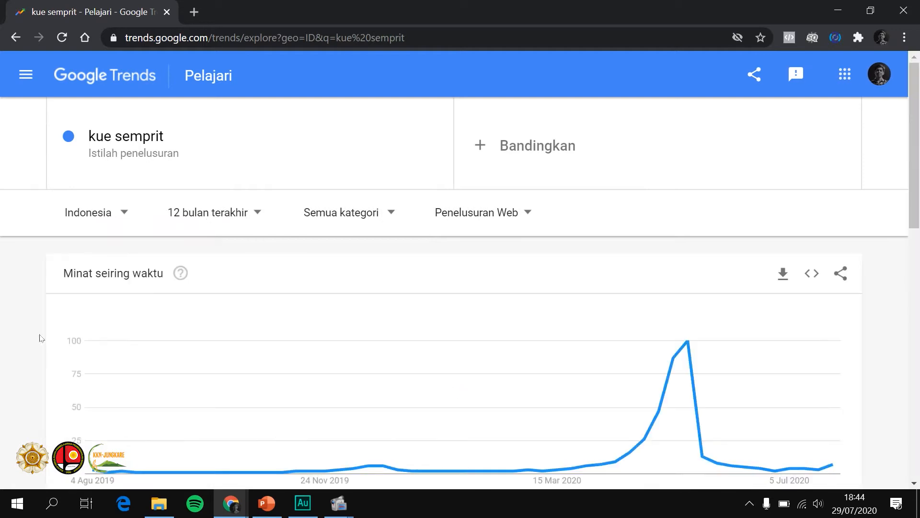
# - Add the search term "kue lidah kucing" as a comparison to kue semprit
pyautogui.scroll(-1, 27, 354)
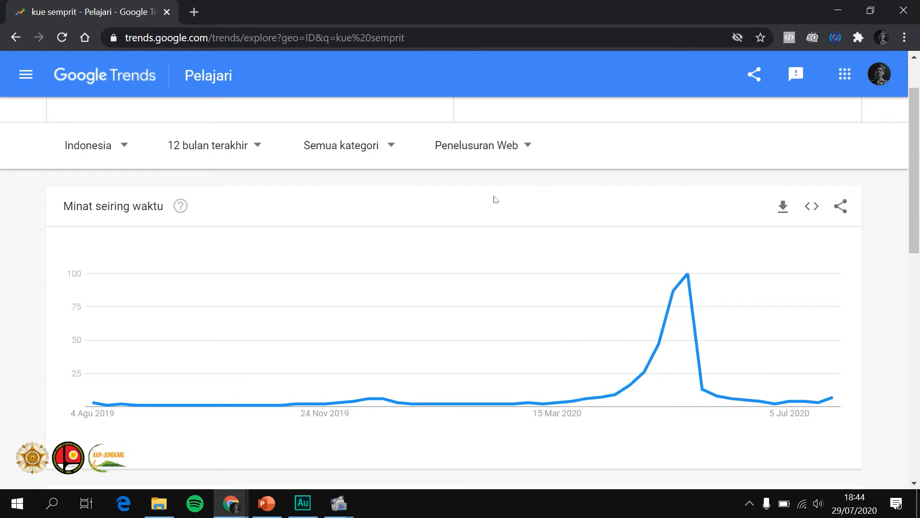
pyautogui.scroll(1, 347, 221)
pyautogui.click(496, 143)
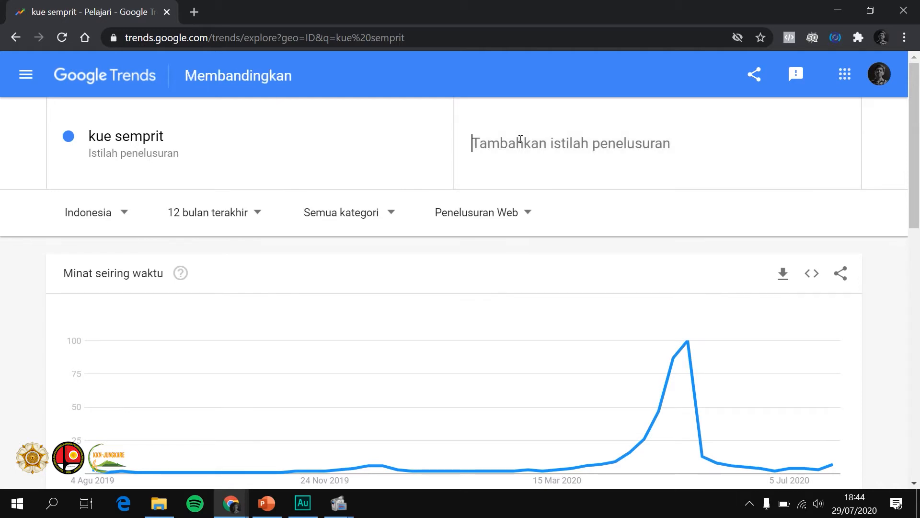
pyautogui.write('ku')
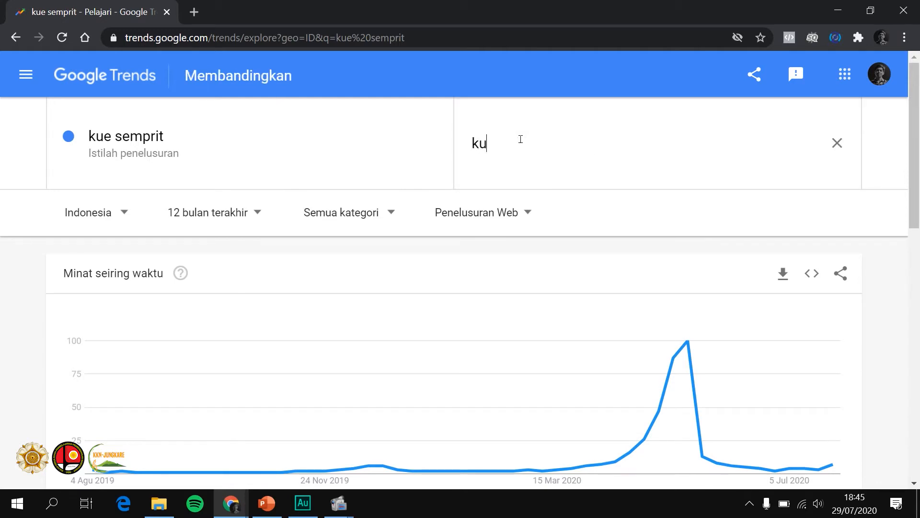
pyautogui.write('e lidah kucing')
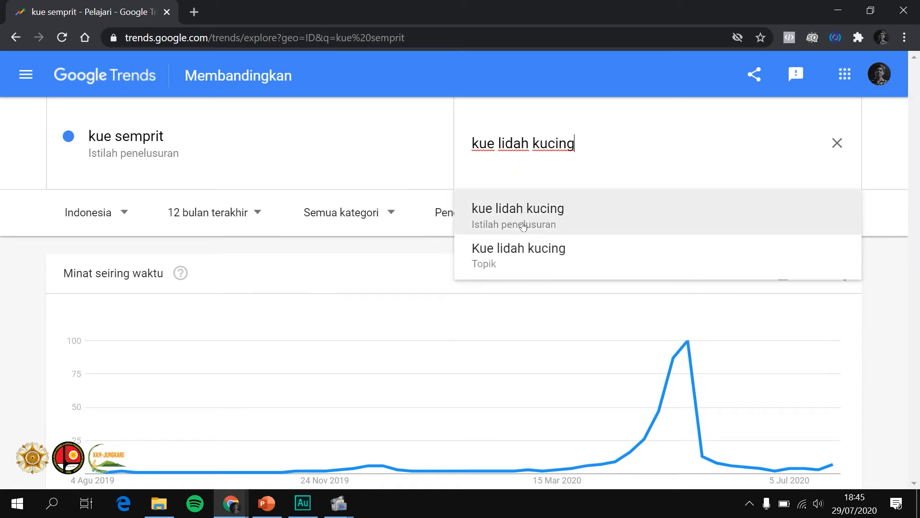
pyautogui.click(523, 226)
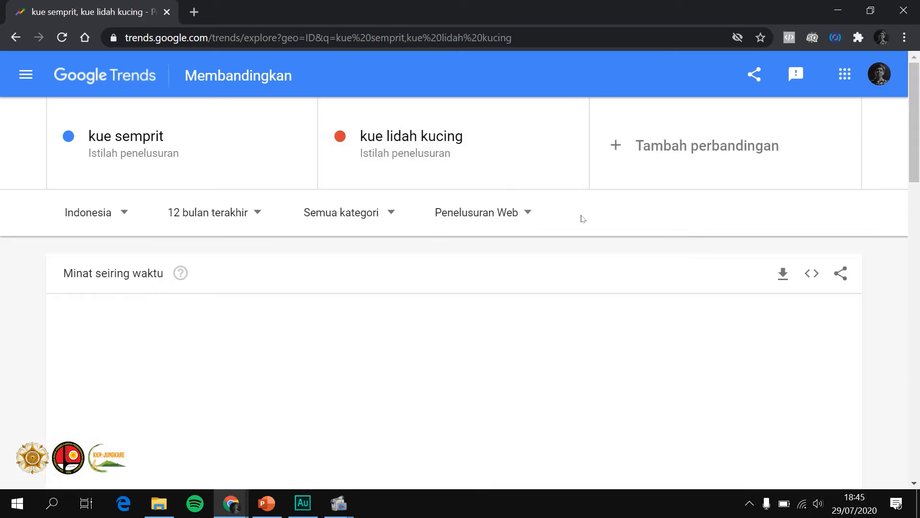
# - Examine the interest-over-time graph comparing kue semprit with kue lidah kucing
pyautogui.scroll(-1, 583, 224)
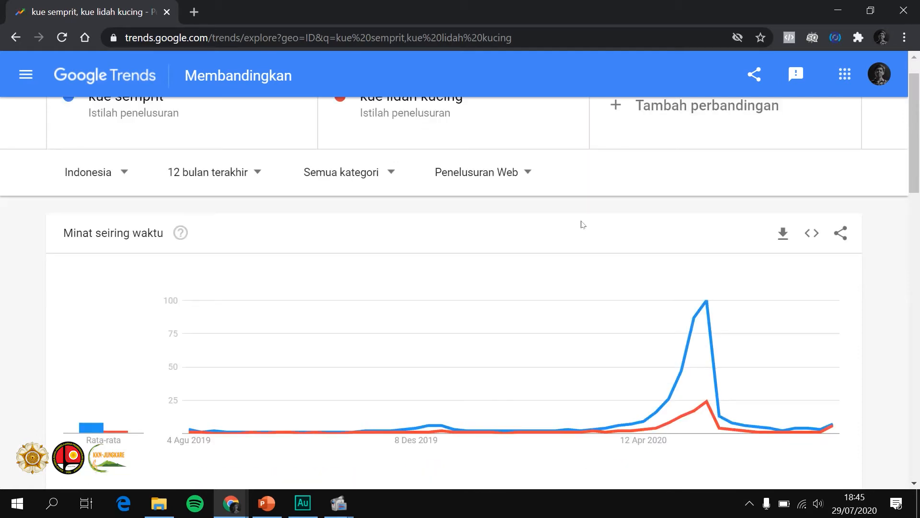
pyautogui.scroll(1, 636, 315)
pyautogui.scroll(-2, 634, 314)
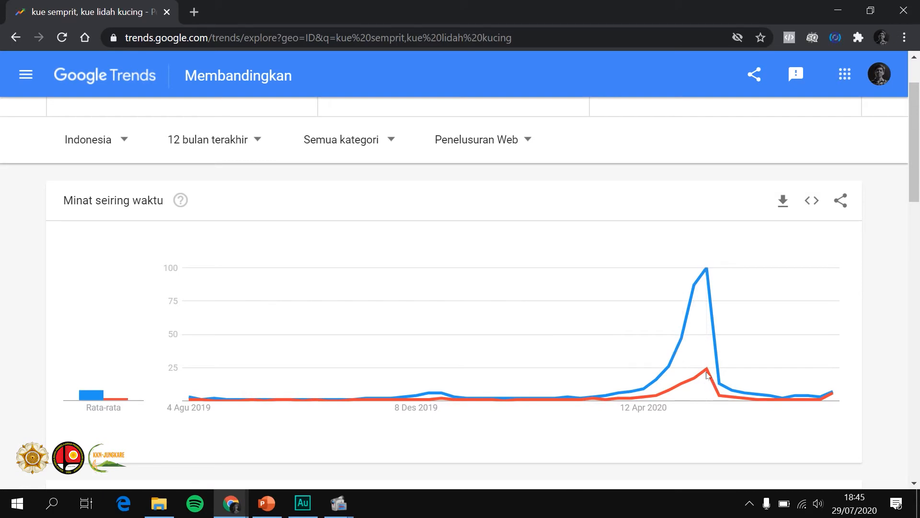
pyautogui.scroll(2, 698, 286)
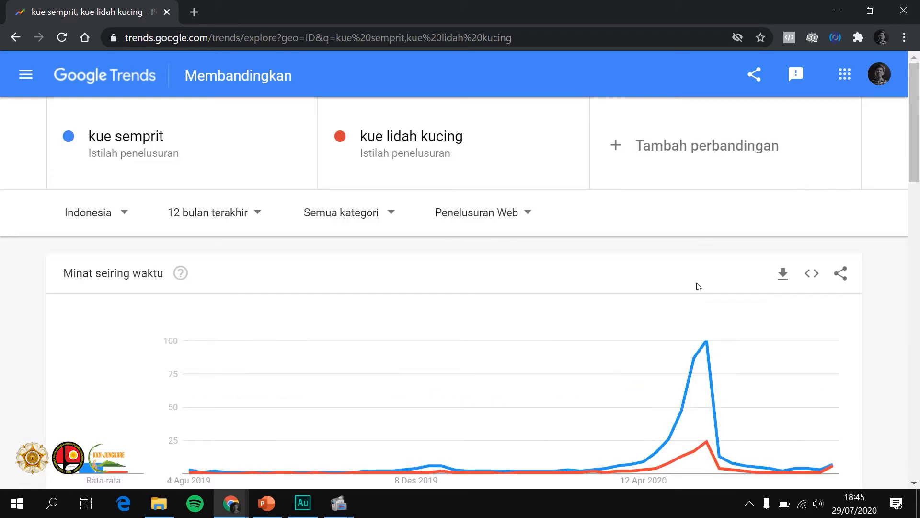
pyautogui.scroll(-1, 681, 407)
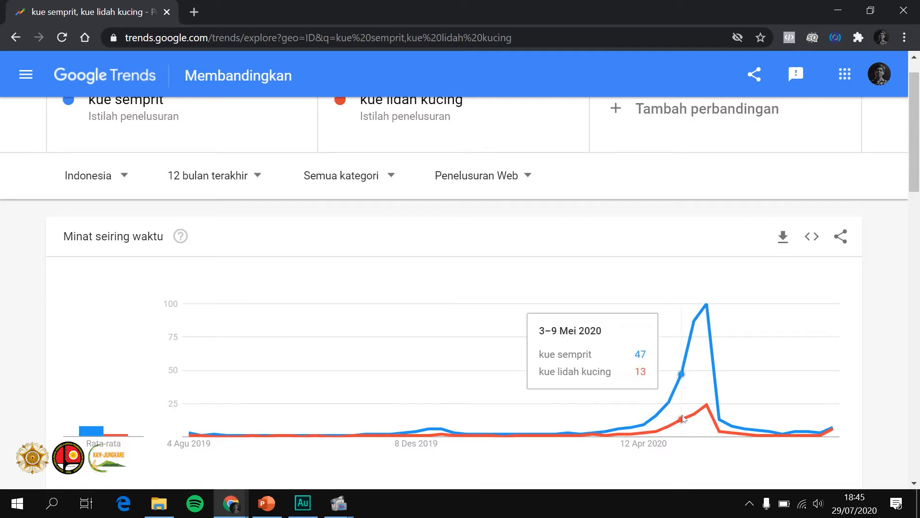
pyautogui.scroll(1, 644, 352)
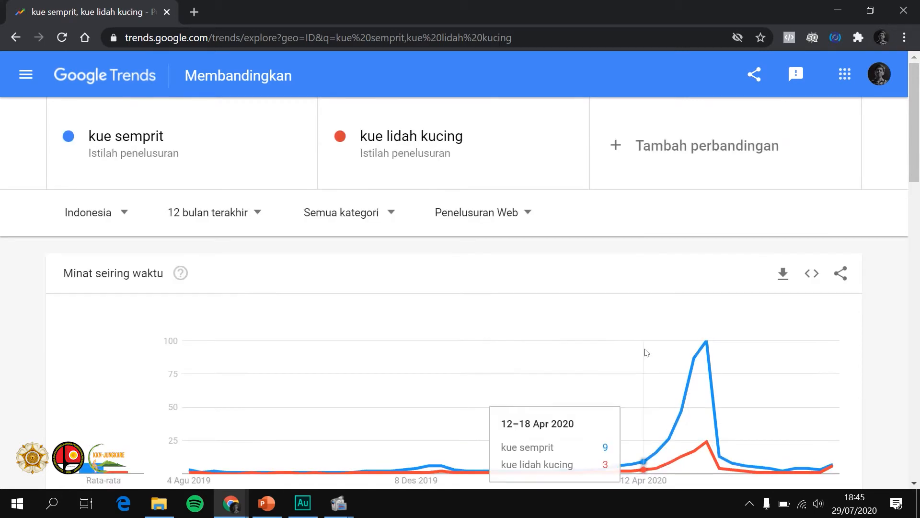
# - Show the suggestions for "kue putri salju" as a third comparison term
pyautogui.scroll(-2, 645, 353)
pyautogui.scroll(1, 560, 276)
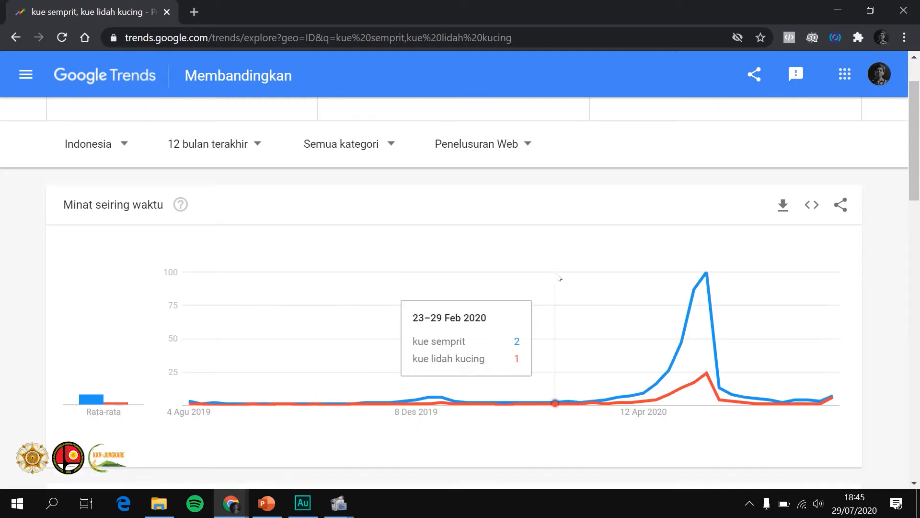
pyautogui.scroll(1, 558, 297)
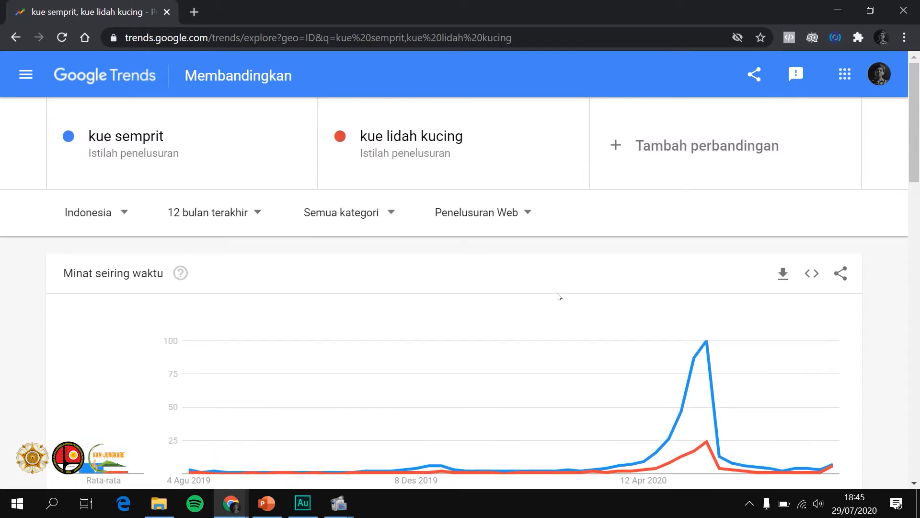
pyautogui.click(671, 148)
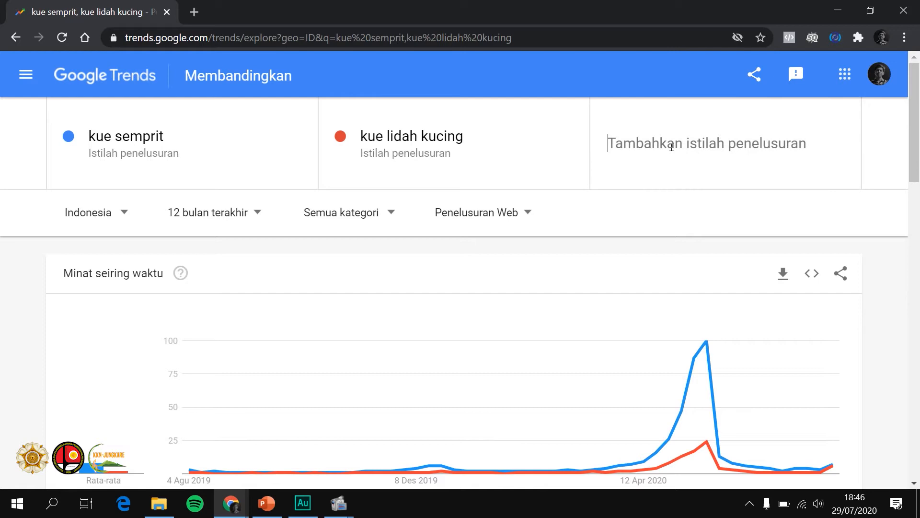
pyautogui.write('kue p')
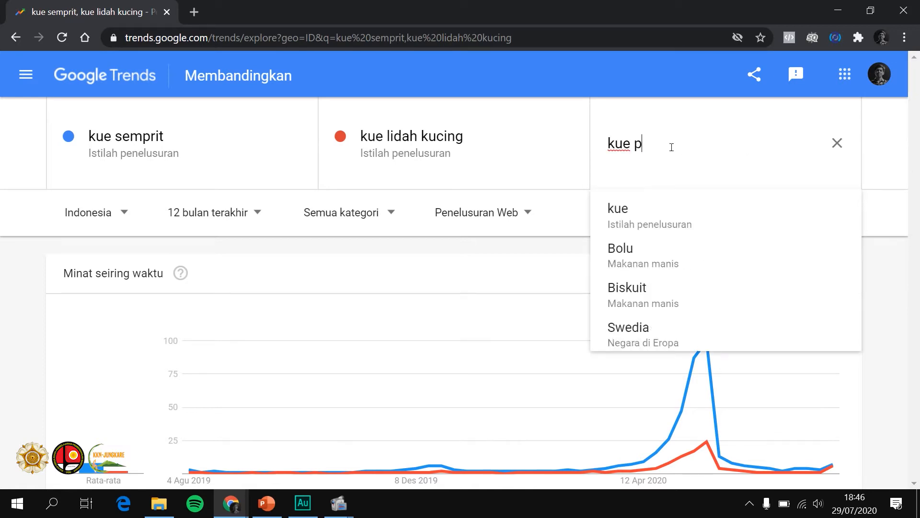
pyautogui.write('utri salju')
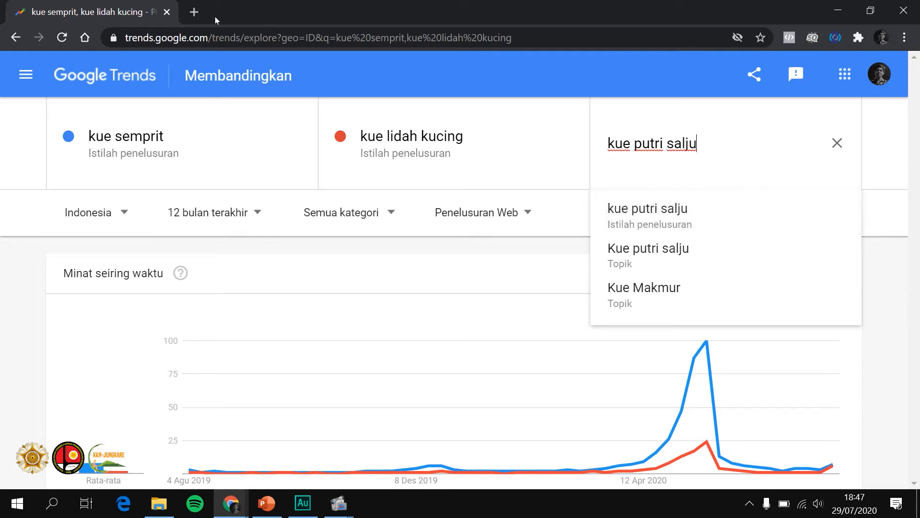
# - Look up the search suggestions for "kue putri salju" in a new browser tab and return to the Google Trends comparison
pyautogui.click(194, 12)
pyautogui.write('kue ')
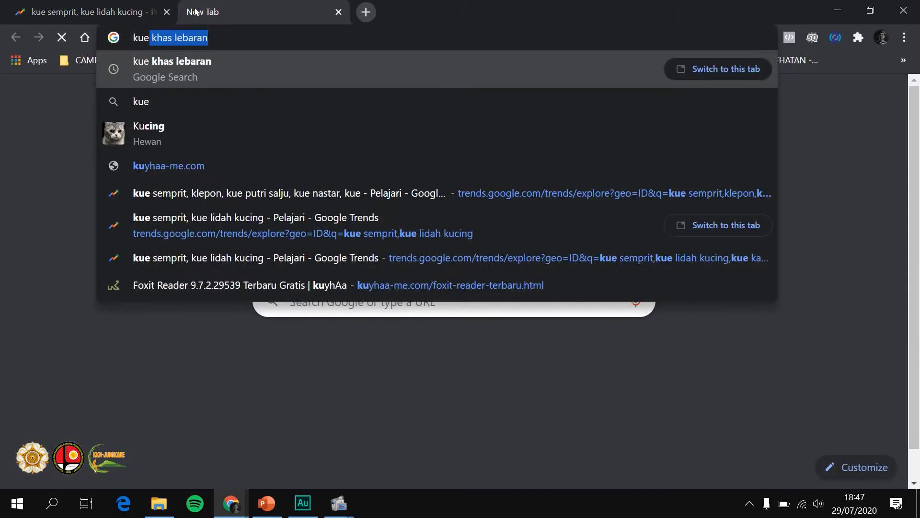
pyautogui.write('pitri')
pyautogui.press('BackSpace')
pyautogui.press('BackSpace')
pyautogui.press('BackSpace')
pyautogui.press('BackSpace')
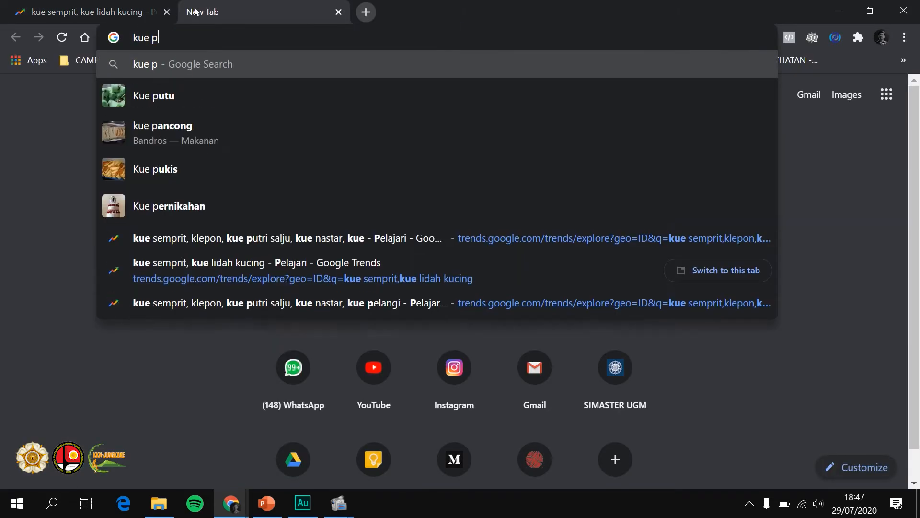
pyautogui.write('utri sa')
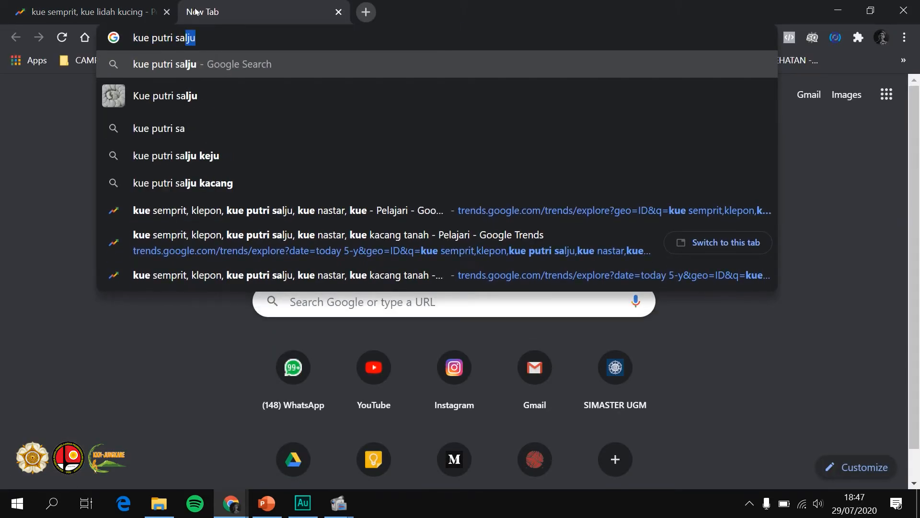
pyautogui.write('lju')
pyautogui.click(128, 7)
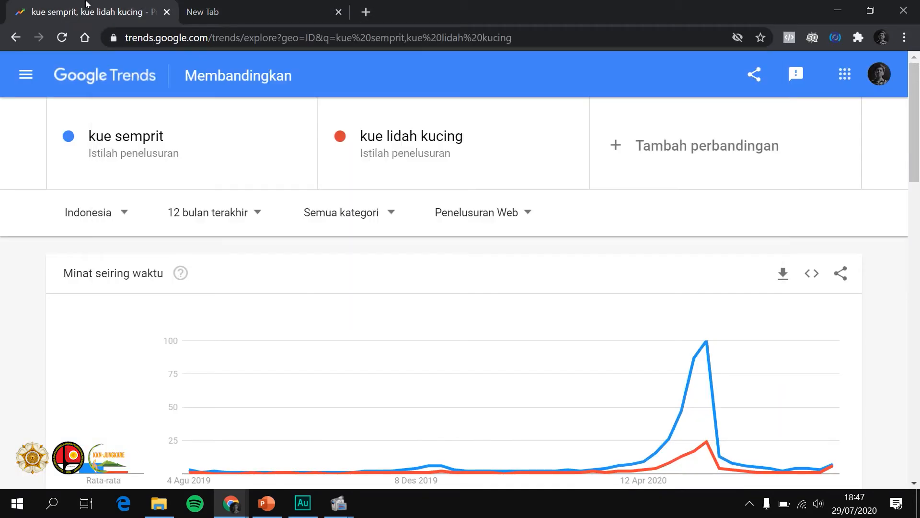
# - Add the search term "kue putri salju" as a third comparison and check the updated interest-over-time graph
pyautogui.click(670, 130)
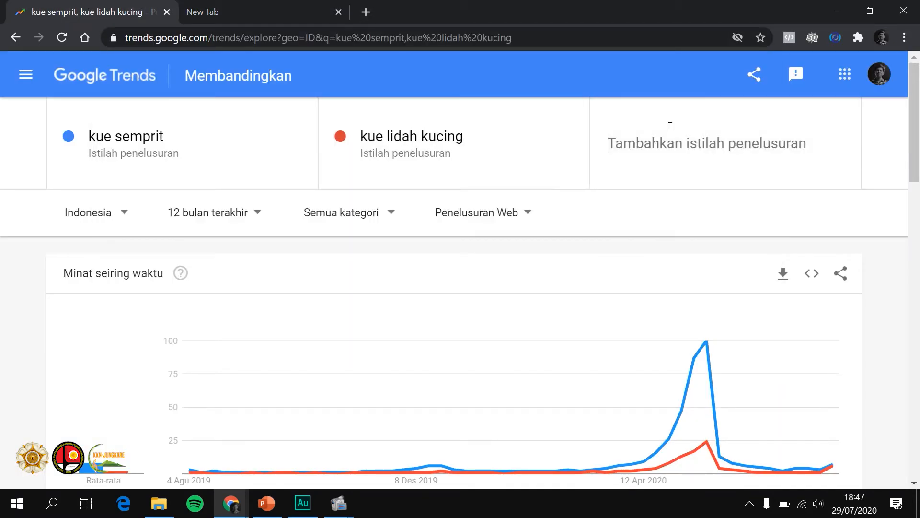
pyautogui.write('kue putri salju')
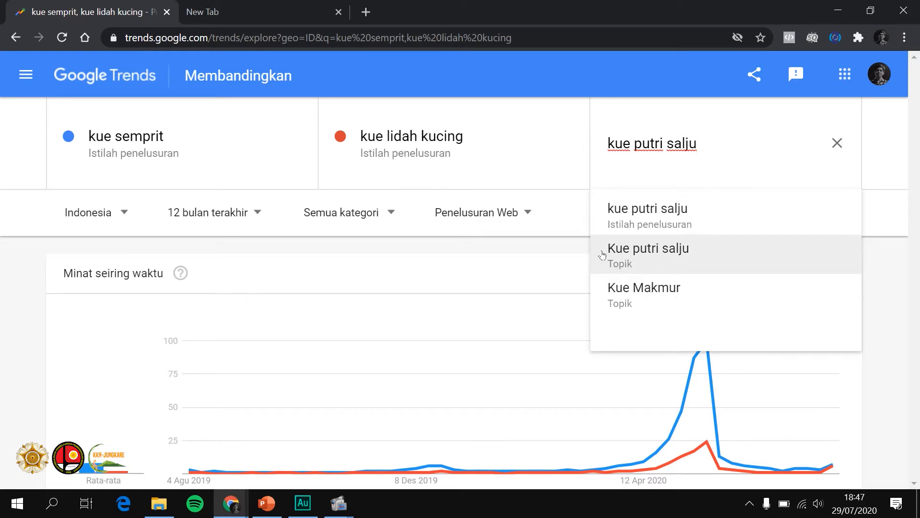
pyautogui.click(668, 213)
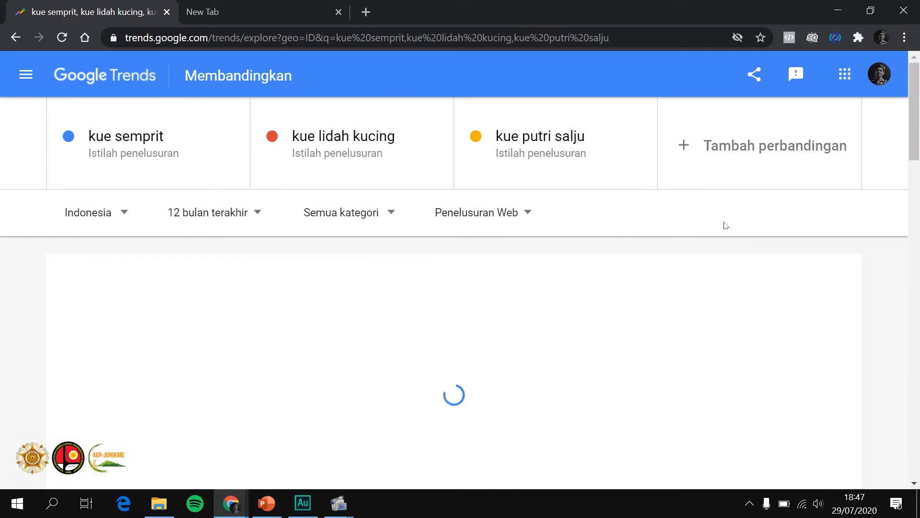
pyautogui.scroll(-1, 725, 226)
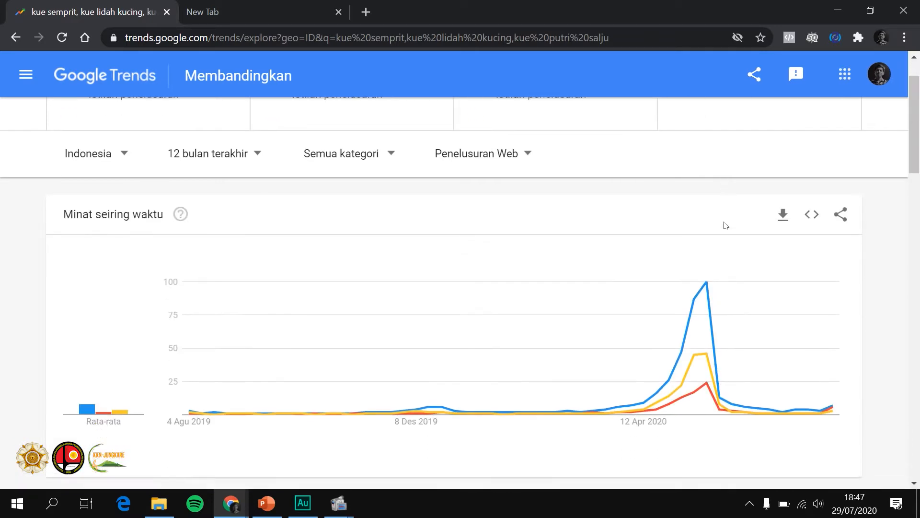
pyautogui.scroll(1, 725, 226)
pyautogui.scroll(-2, 725, 225)
pyautogui.scroll(2, 725, 225)
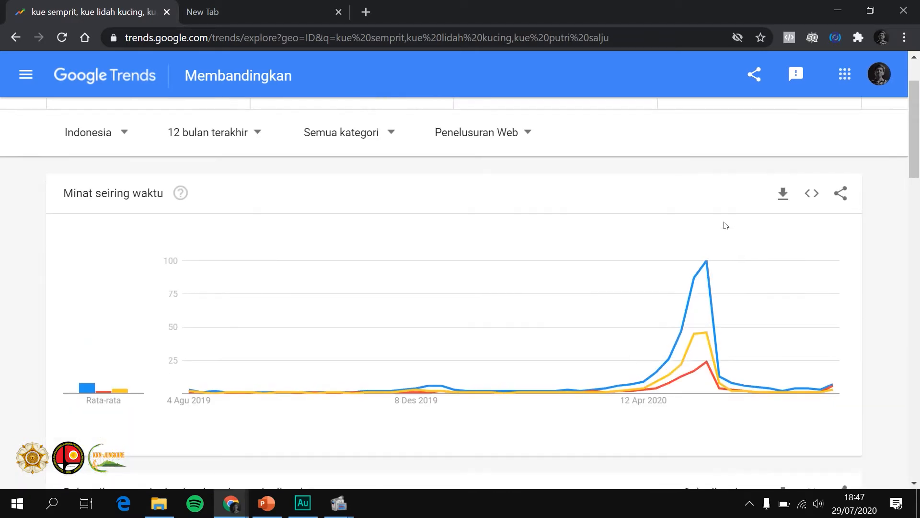
# - Add the search term "kue nastar" as a fourth comparison
pyautogui.click(707, 161)
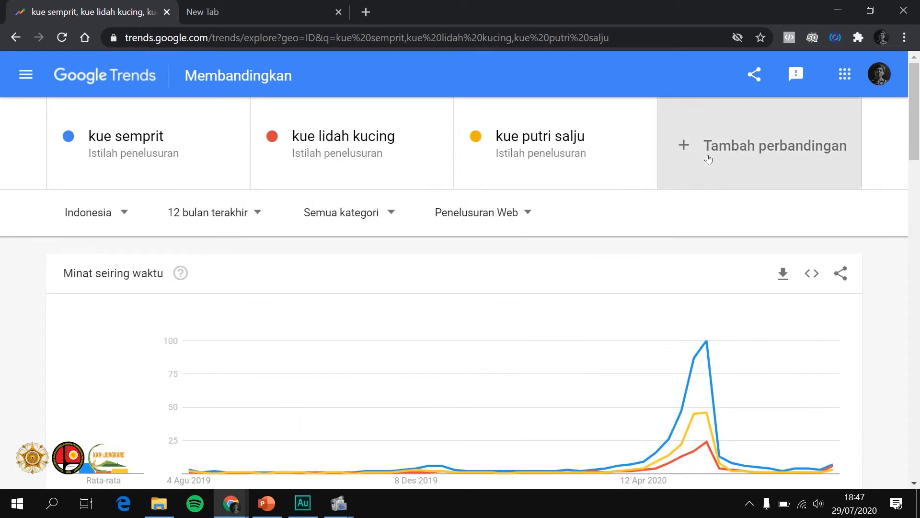
pyautogui.write('kue ')
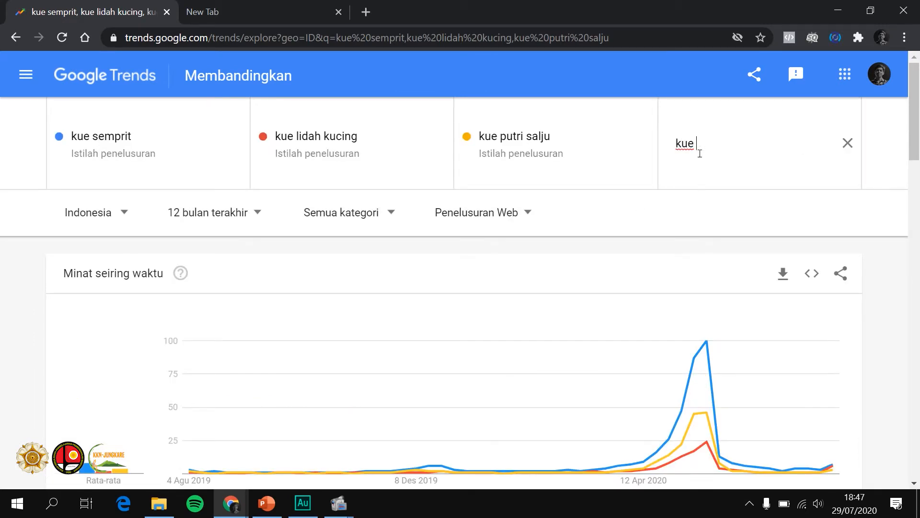
pyautogui.write('nastar')
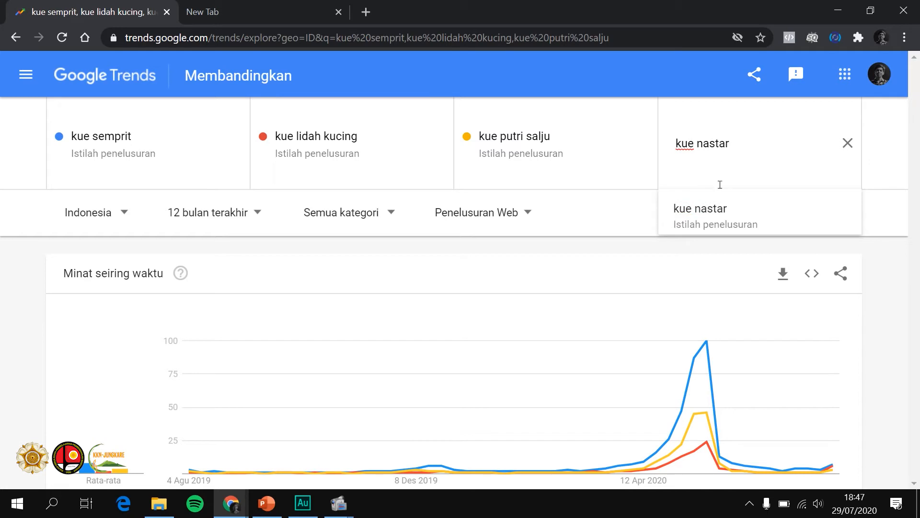
pyautogui.click(728, 212)
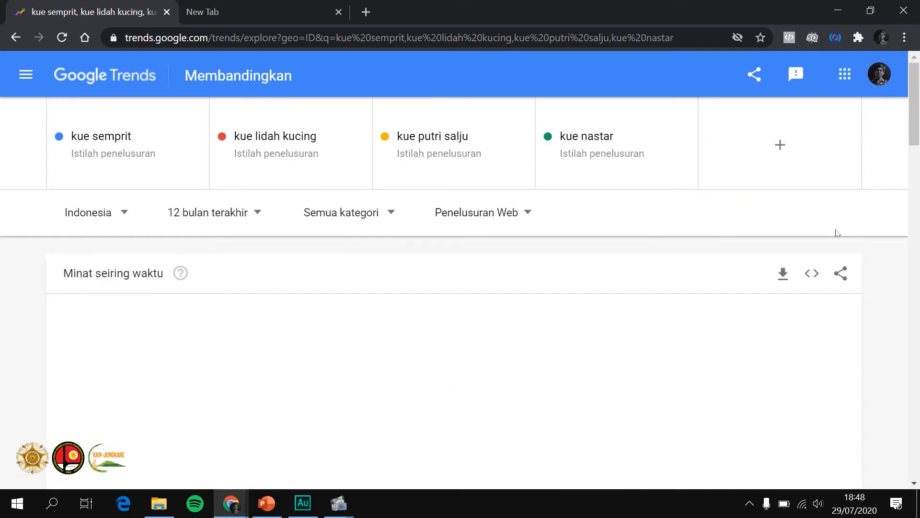
# - Examine the 12-month interest-over-time graph for the four kue terms, checking the weekly values around the peak
pyautogui.scroll(-1, 836, 233)
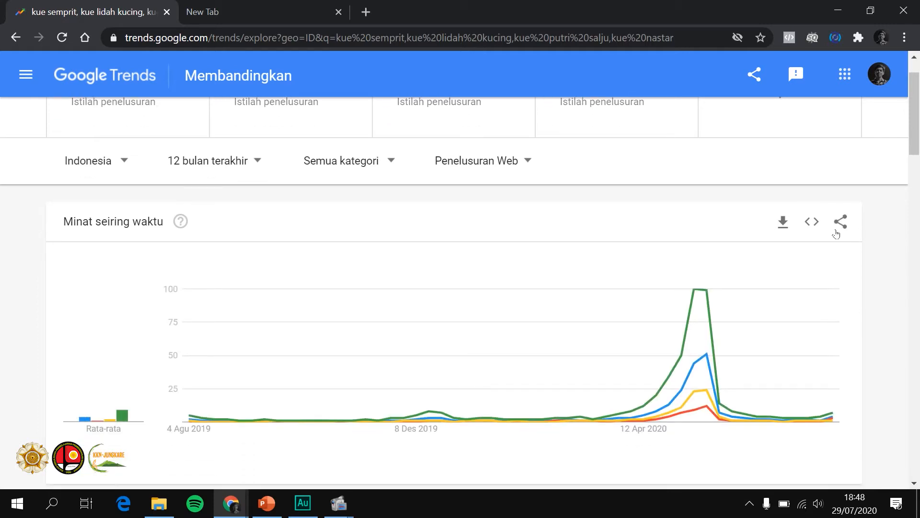
pyautogui.scroll(1, 836, 233)
pyautogui.scroll(-1, 837, 233)
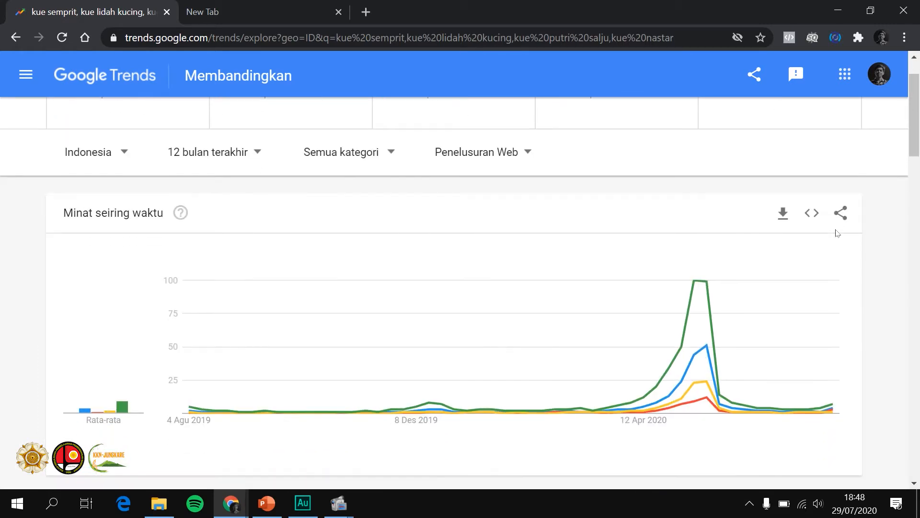
pyautogui.moveTo(703, 356)
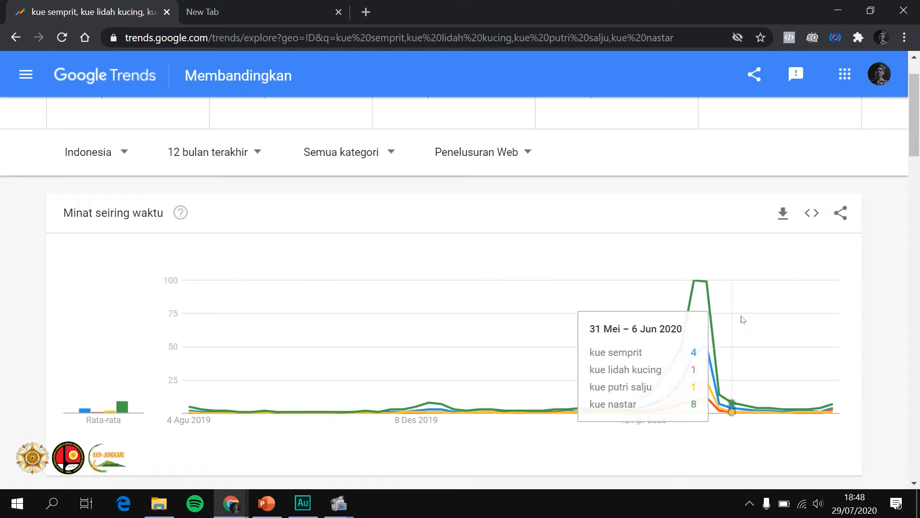
pyautogui.scroll(1, 742, 318)
pyautogui.scroll(-1, 742, 318)
pyautogui.scroll(1, 743, 319)
pyautogui.scroll(-1, 743, 320)
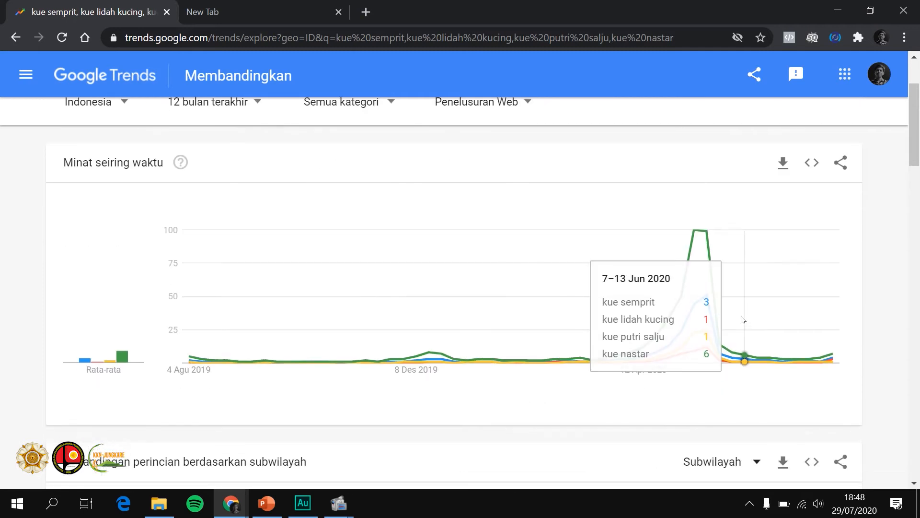
pyautogui.scroll(1, 711, 332)
pyautogui.scroll(-2, 712, 331)
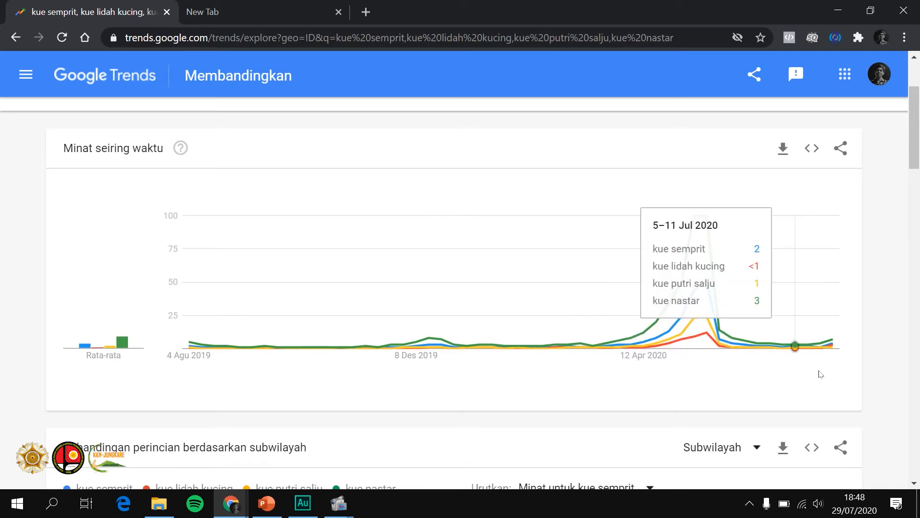
pyautogui.scroll(1, 757, 336)
pyautogui.scroll(1, 753, 338)
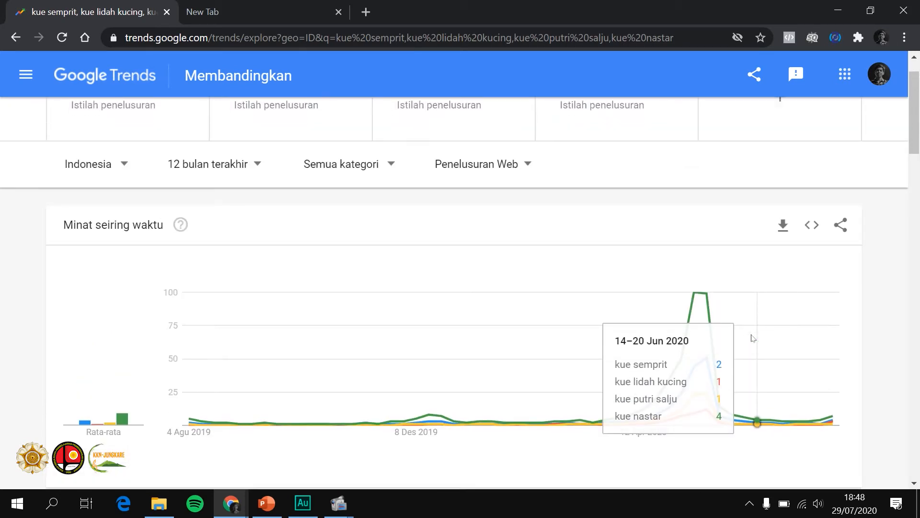
pyautogui.scroll(-1, 753, 338)
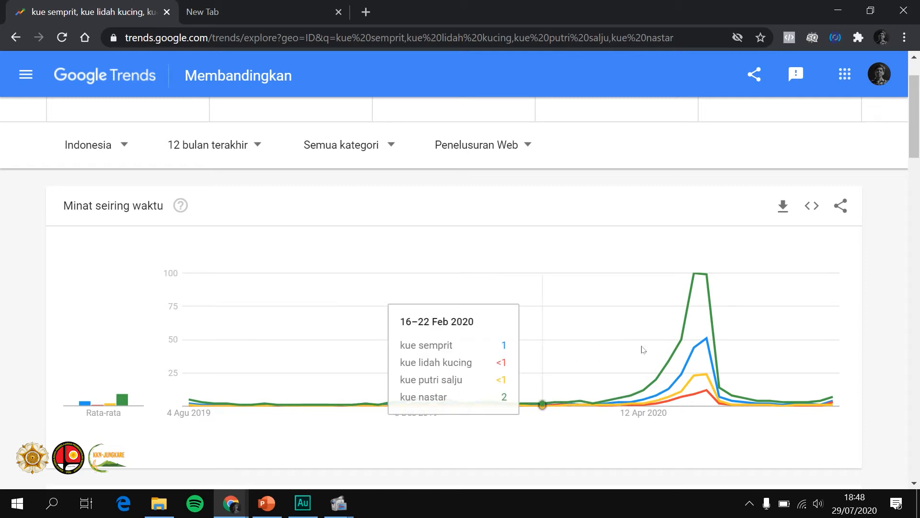
# - Set the comparison's time range to Lima tahun terakhir
pyautogui.click(250, 151)
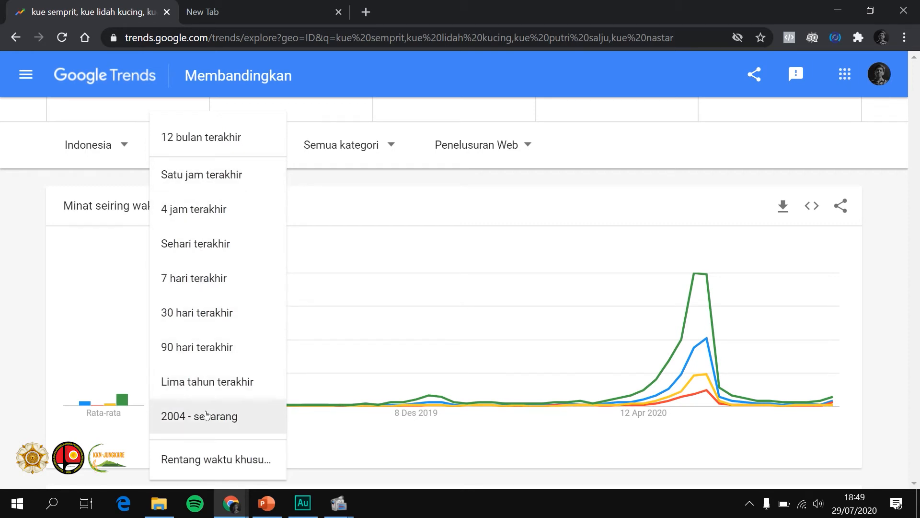
pyautogui.click(215, 389)
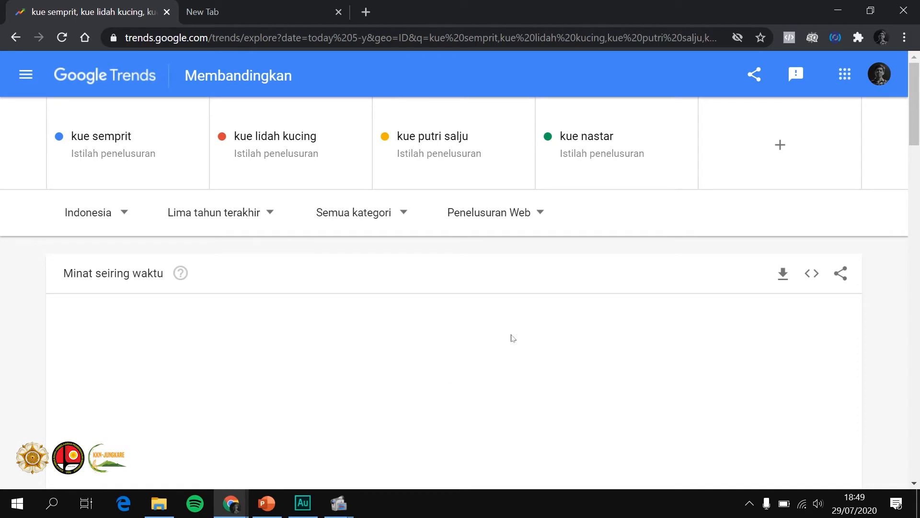
pyautogui.scroll(-2, 512, 338)
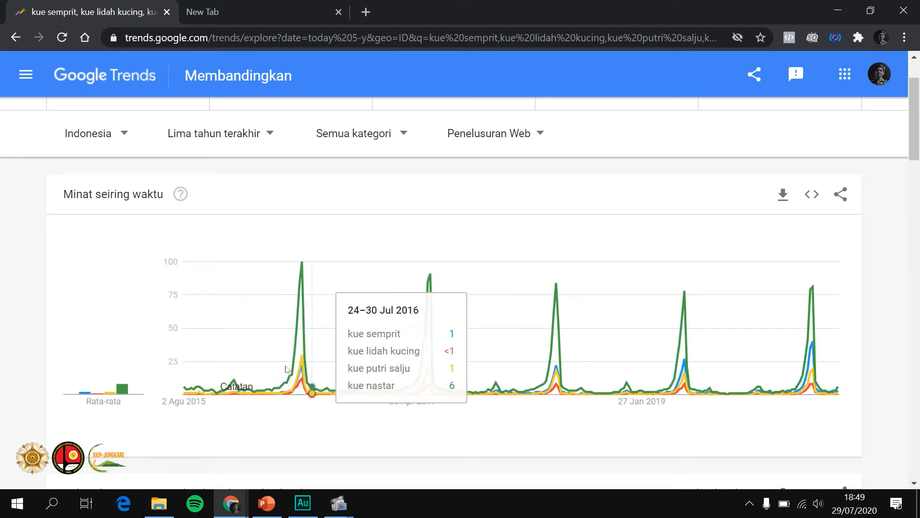
# - Examine the recurring yearly peaks of the four kue terms in the five-year interest-over-time graph
pyautogui.moveTo(265, 376)
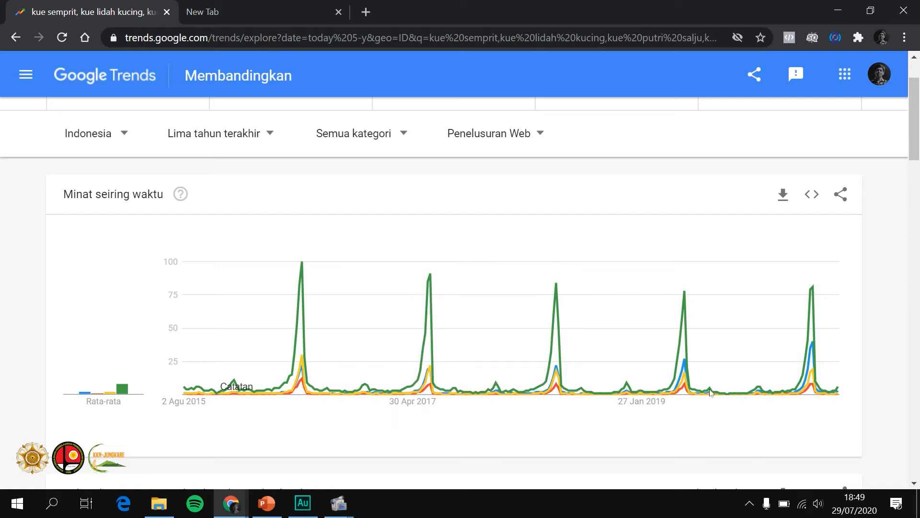
pyautogui.moveTo(294, 351)
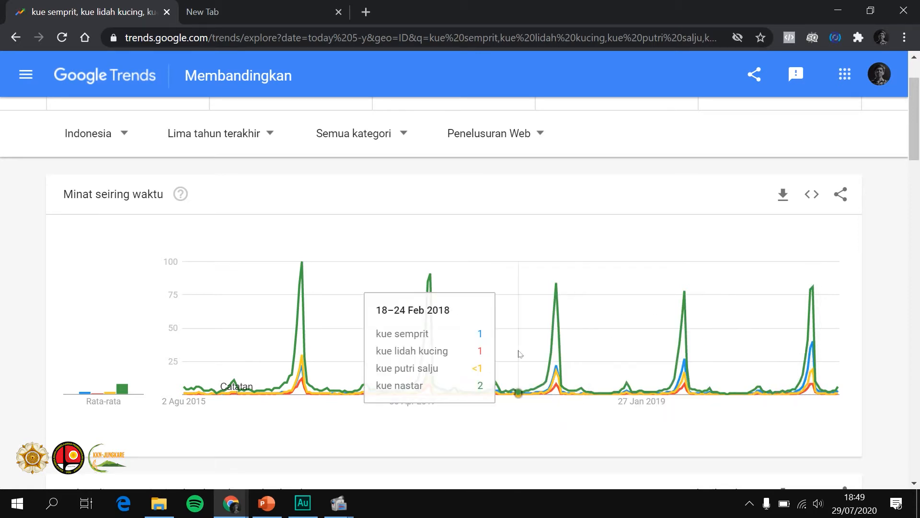
pyautogui.scroll(-1, 518, 355)
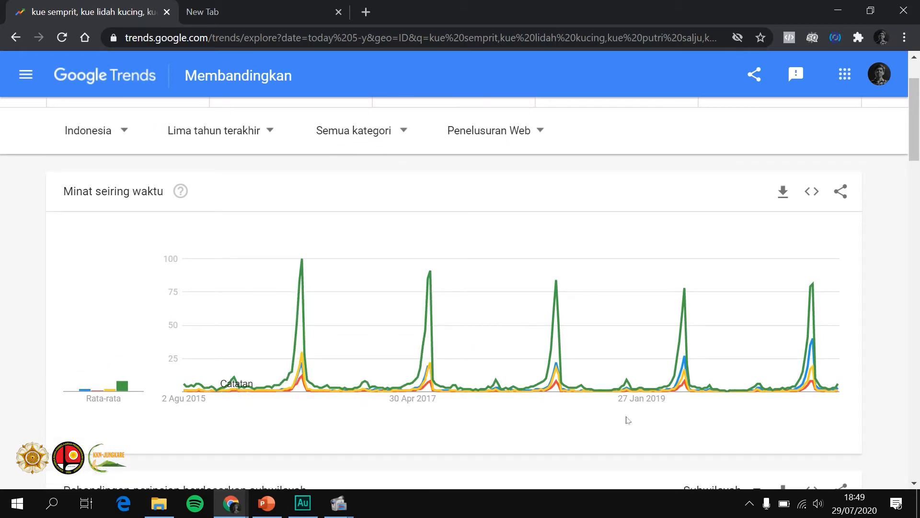
pyautogui.scroll(1, 871, 398)
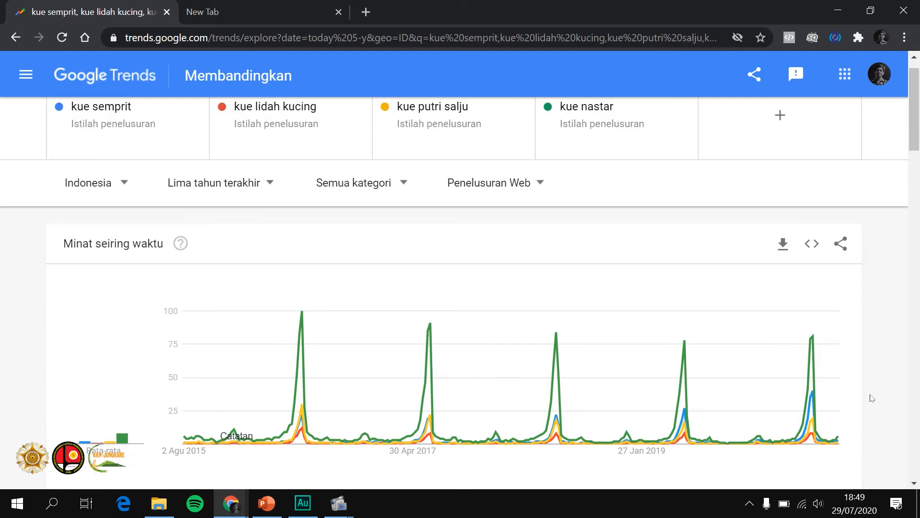
pyautogui.scroll(-1, 871, 398)
pyautogui.scroll(2, 871, 398)
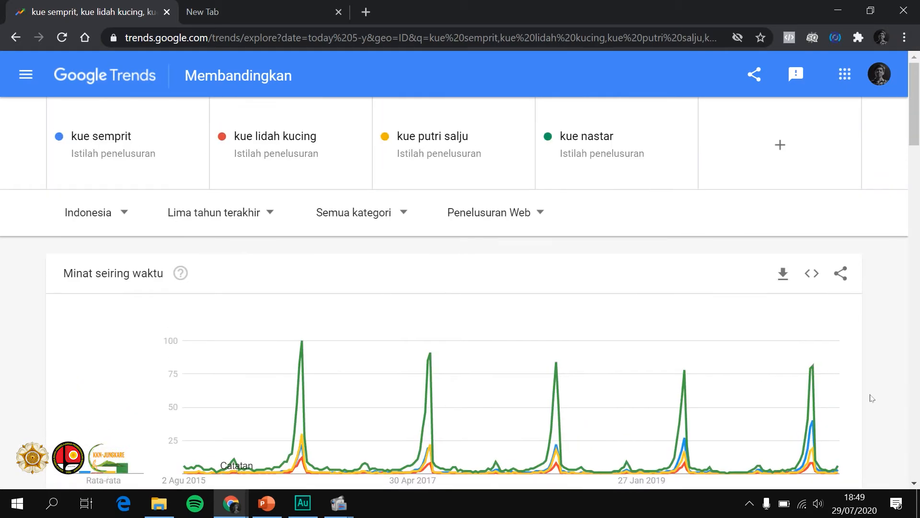
pyautogui.scroll(-1, 871, 398)
pyautogui.scroll(1, 871, 398)
# - Add the search term "klepon" as a fifth comparison and review its five-year graph and subregion breakdown
pyautogui.click(771, 166)
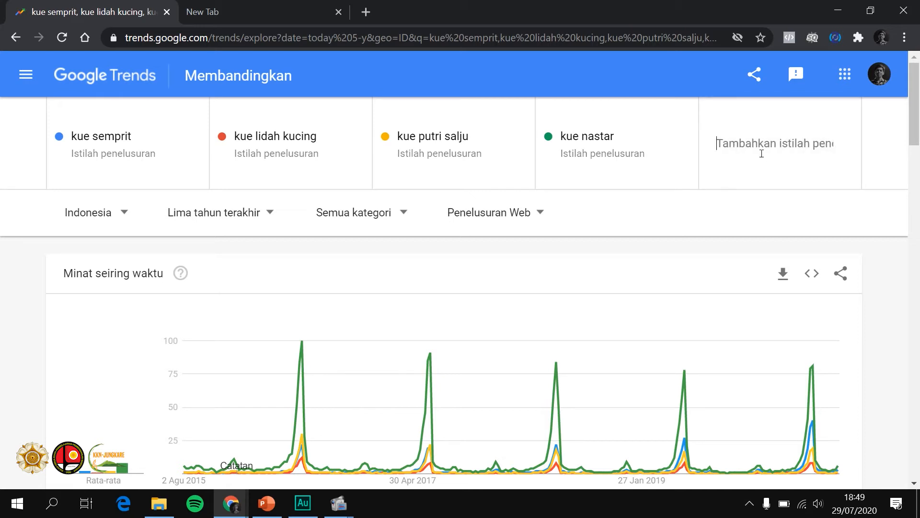
pyautogui.write('klepon')
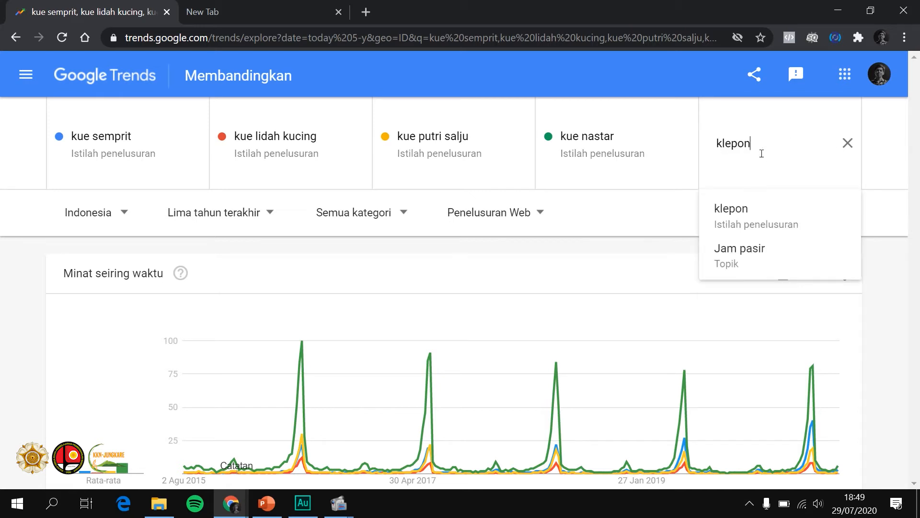
pyautogui.click(756, 212)
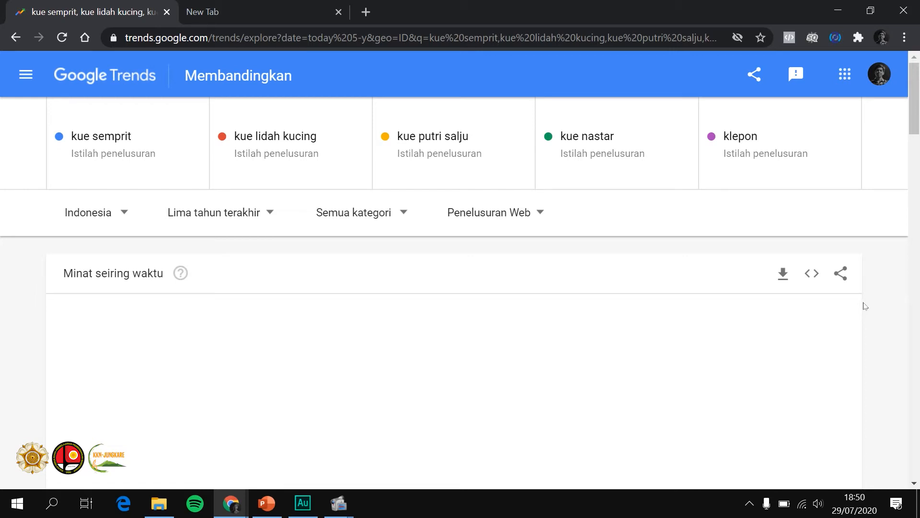
pyautogui.scroll(-2, 876, 357)
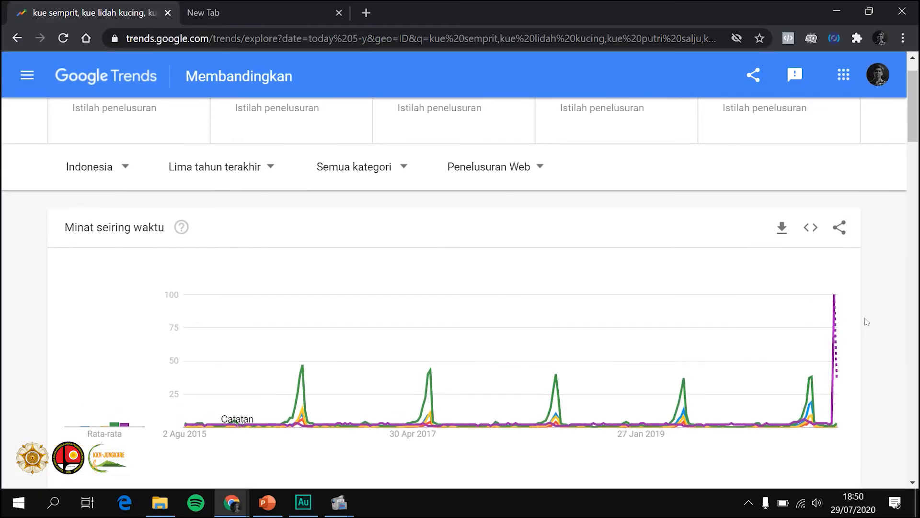
pyautogui.scroll(1, 867, 321)
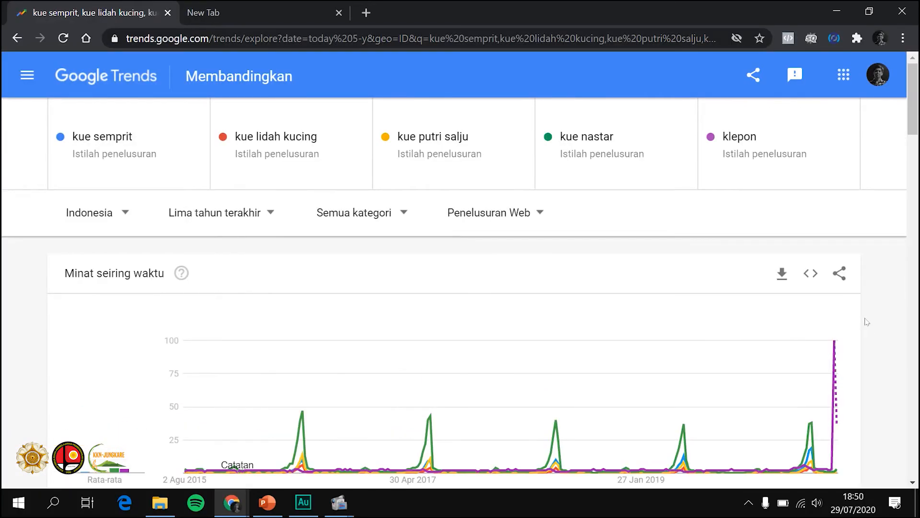
pyautogui.scroll(-2, 867, 321)
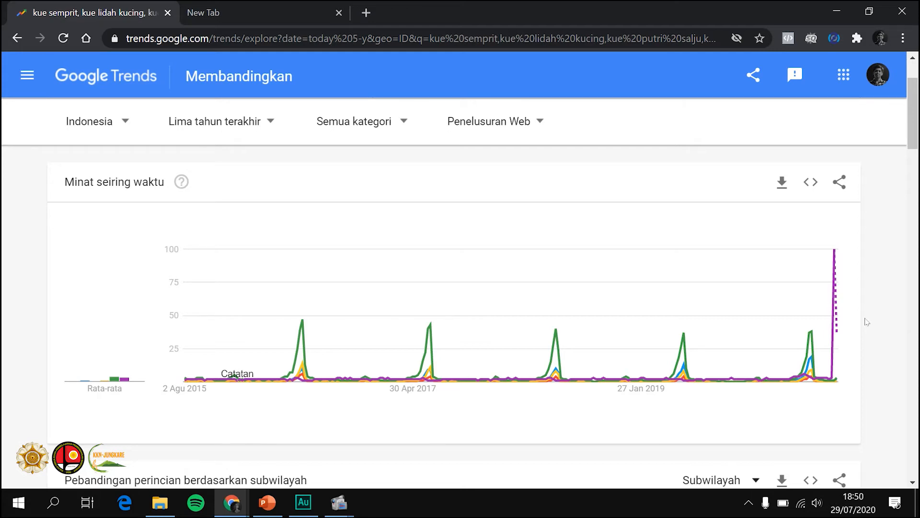
pyautogui.scroll(-7, 867, 322)
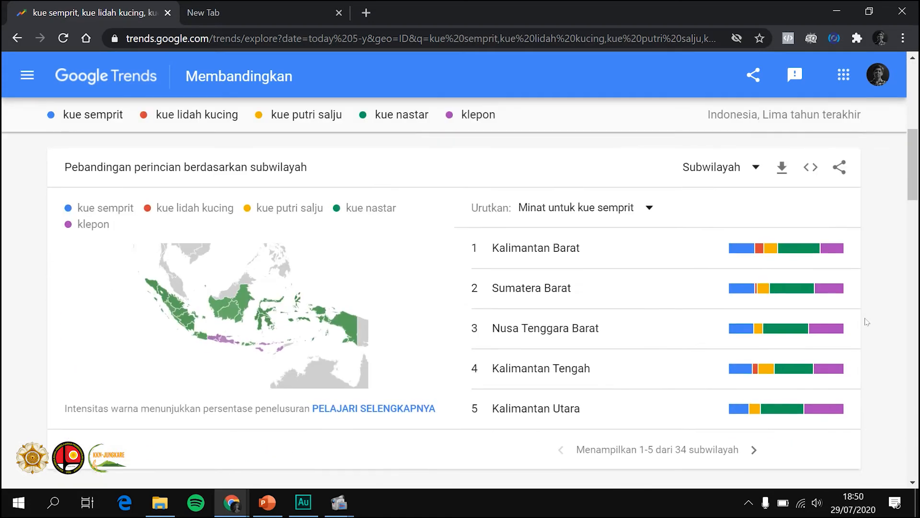
# - Remove the search term klepon from the comparison
pyautogui.scroll(8, 867, 322)
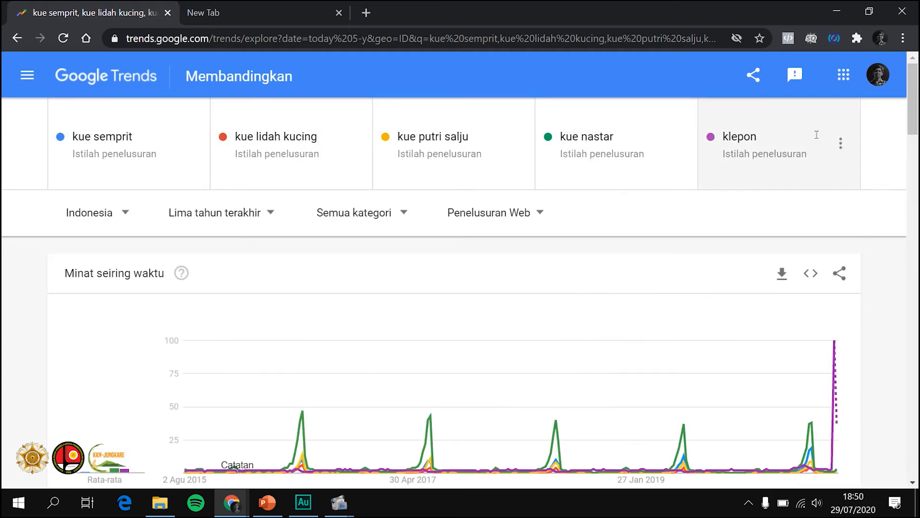
pyautogui.click(841, 144)
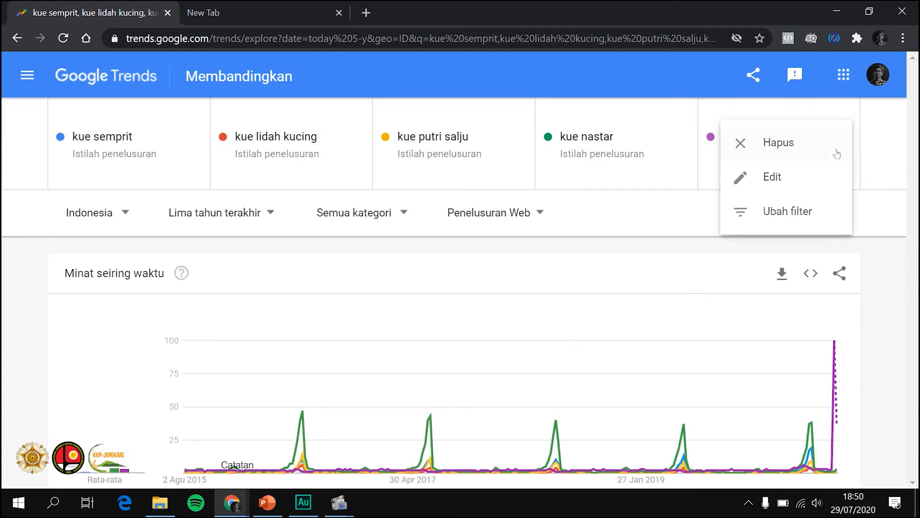
pyautogui.click(781, 142)
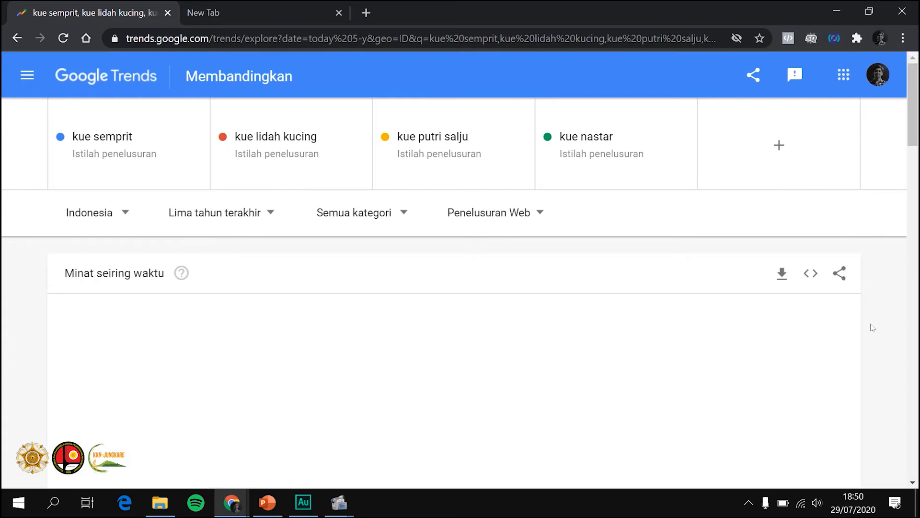
# - Examine the subregion breakdown of the four kue terms through rank 15, checking the shares for Nusa Tenggara Barat and Daerah Istimewa Yogyakarta
pyautogui.scroll(-2, 873, 327)
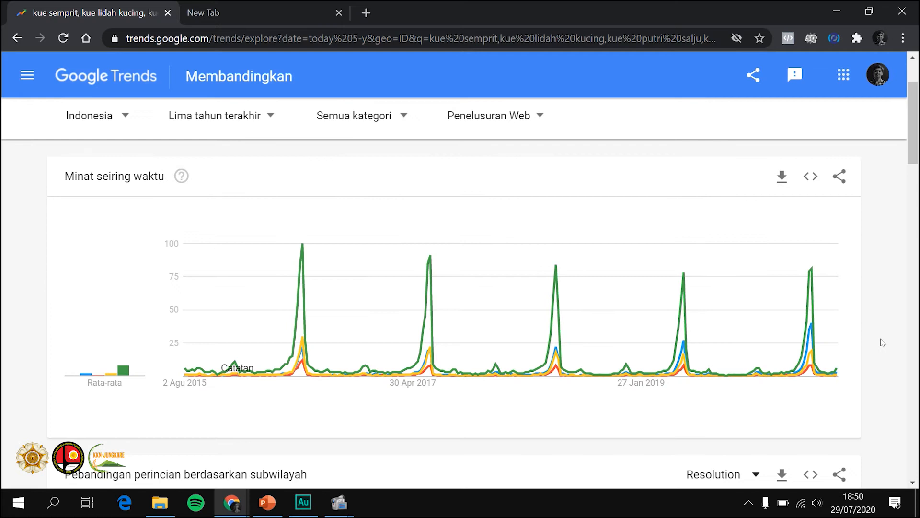
pyautogui.scroll(-5, 882, 342)
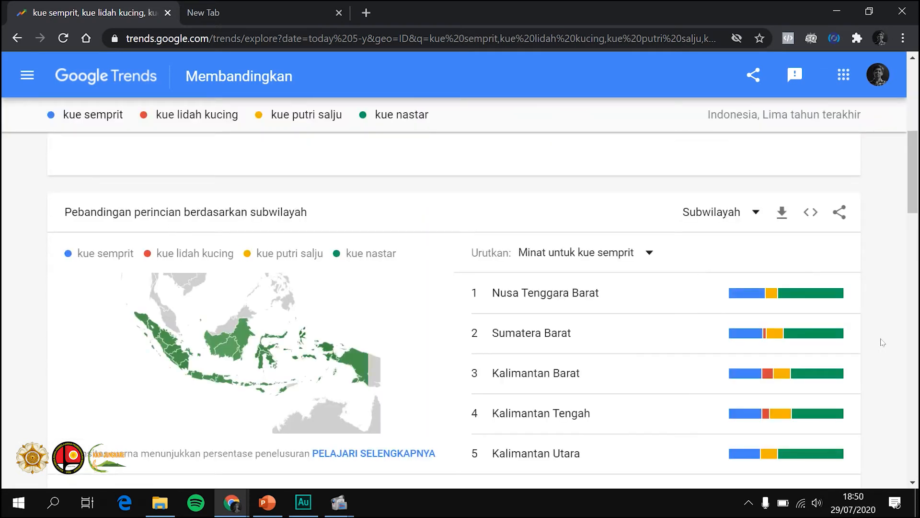
pyautogui.scroll(-1, 883, 343)
pyautogui.scroll(-1, 882, 343)
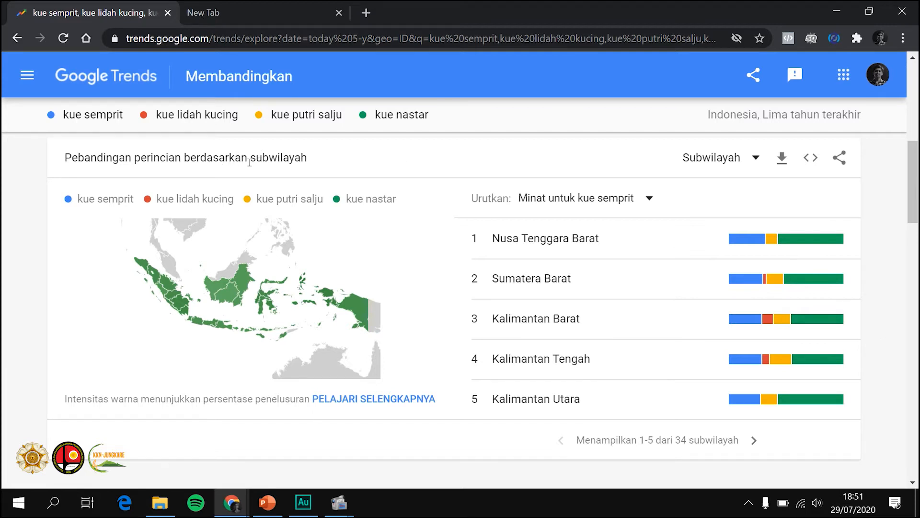
pyautogui.moveTo(252, 160); pyautogui.dragTo(307, 171)
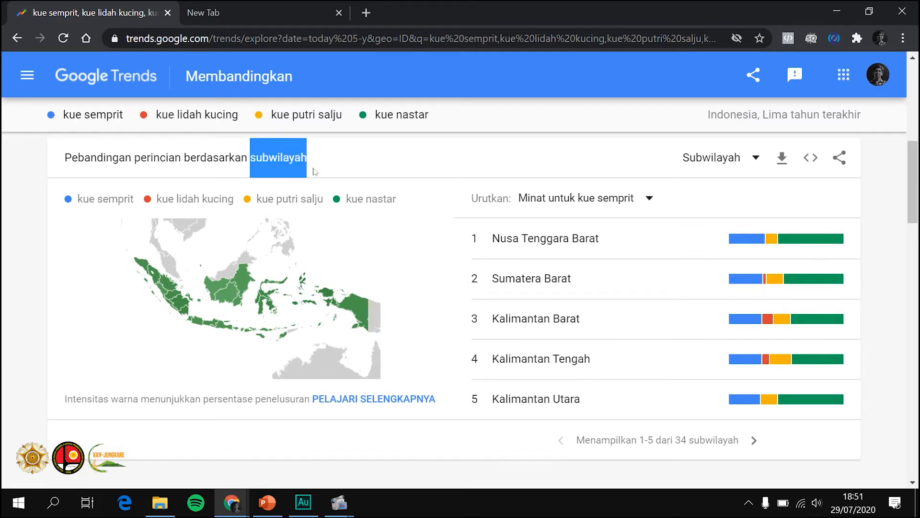
pyautogui.click(324, 171)
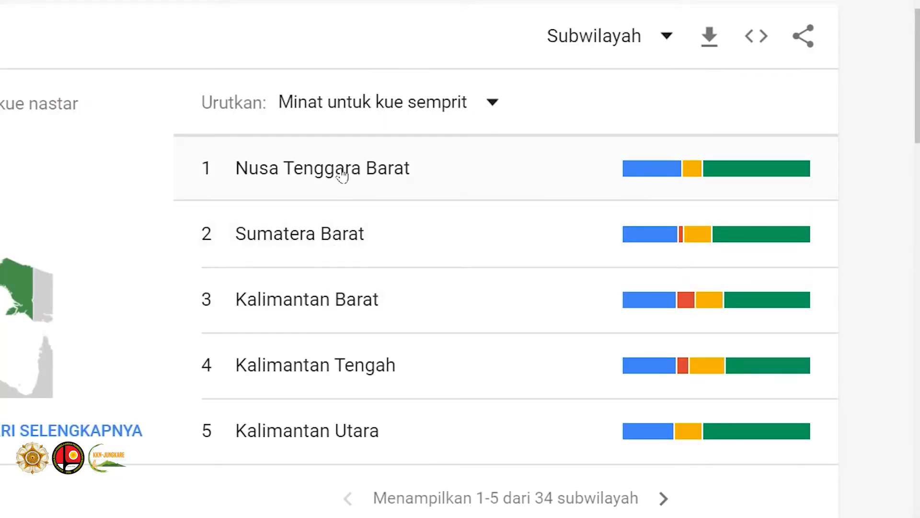
pyautogui.moveTo(658, 177)
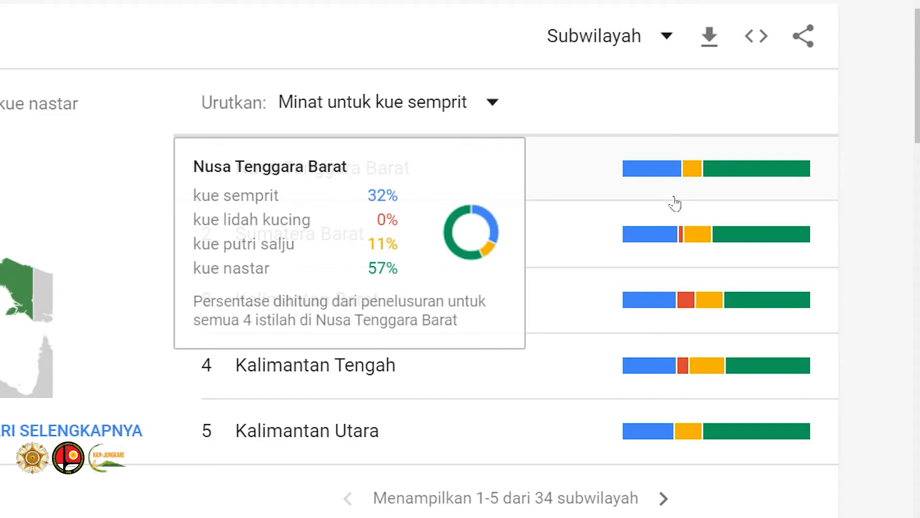
pyautogui.click(664, 500)
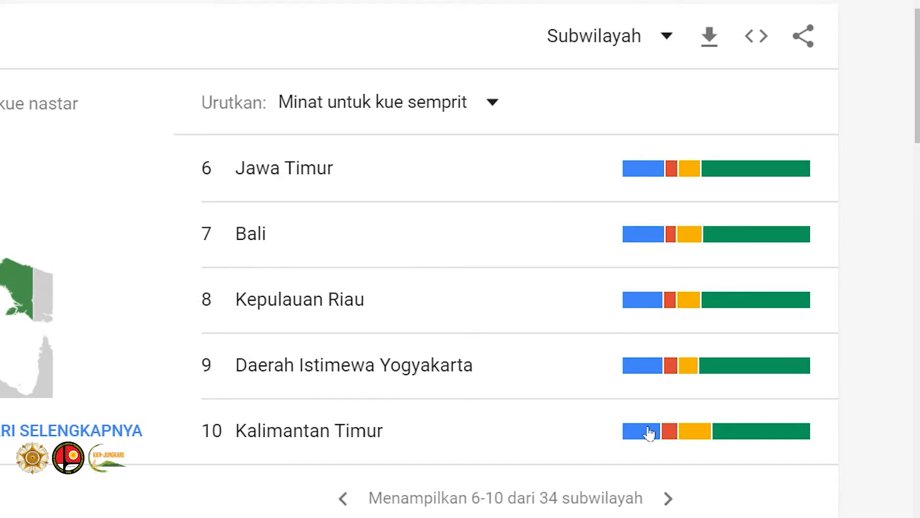
pyautogui.moveTo(636, 372)
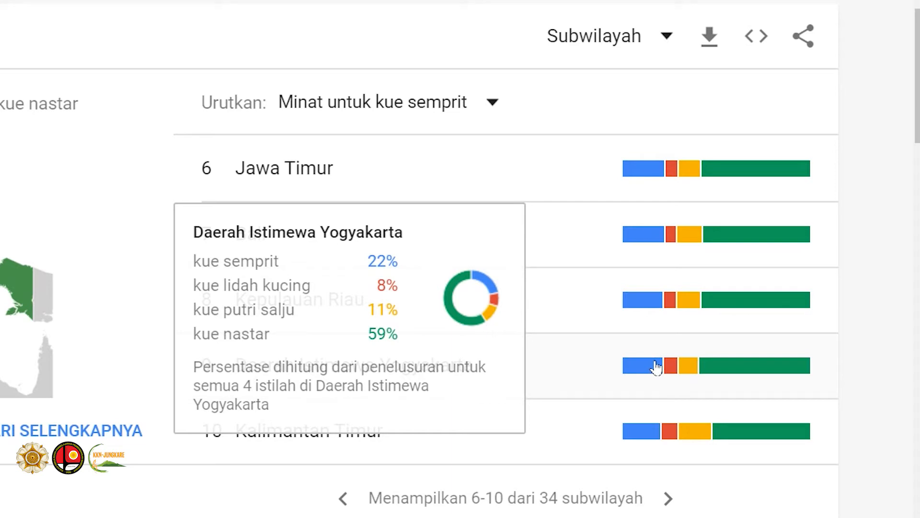
pyautogui.click(671, 499)
pyautogui.moveTo(664, 236)
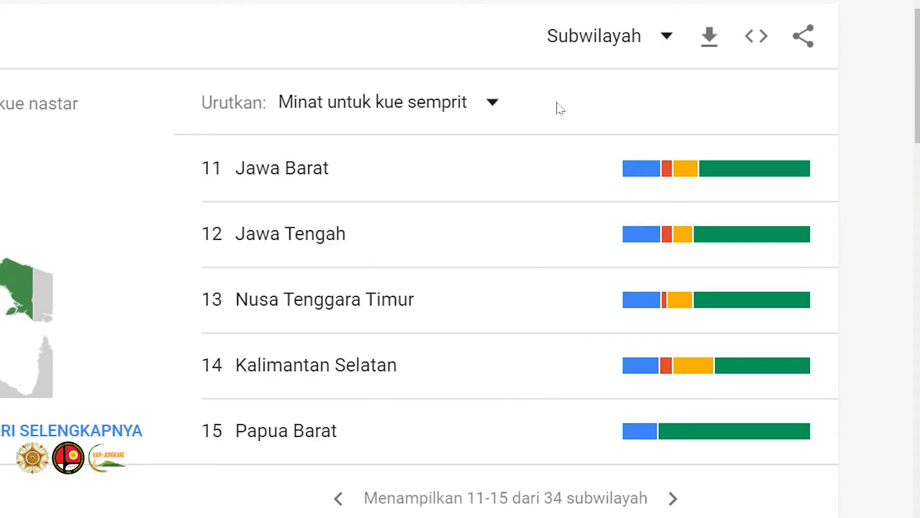
# - Set the regional breakdown to Kota and go through the city ranking to its last page
pyautogui.click(658, 42)
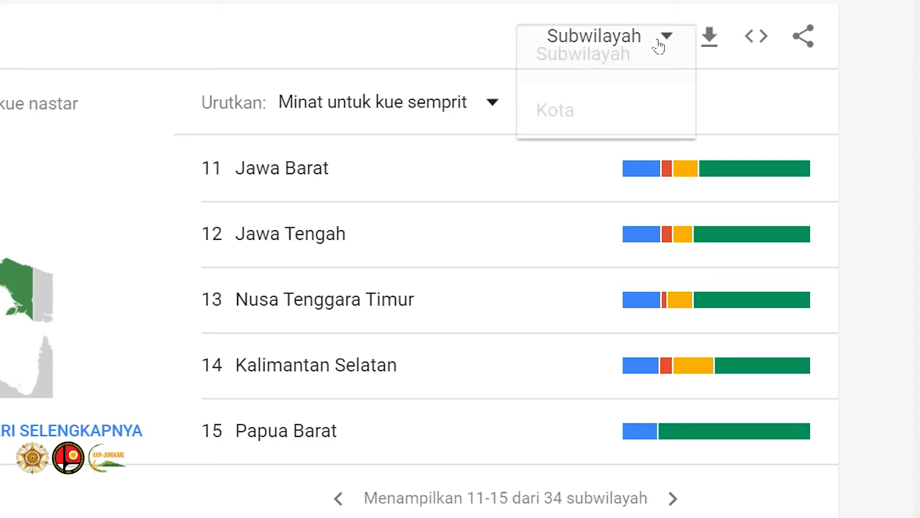
pyautogui.click(598, 114)
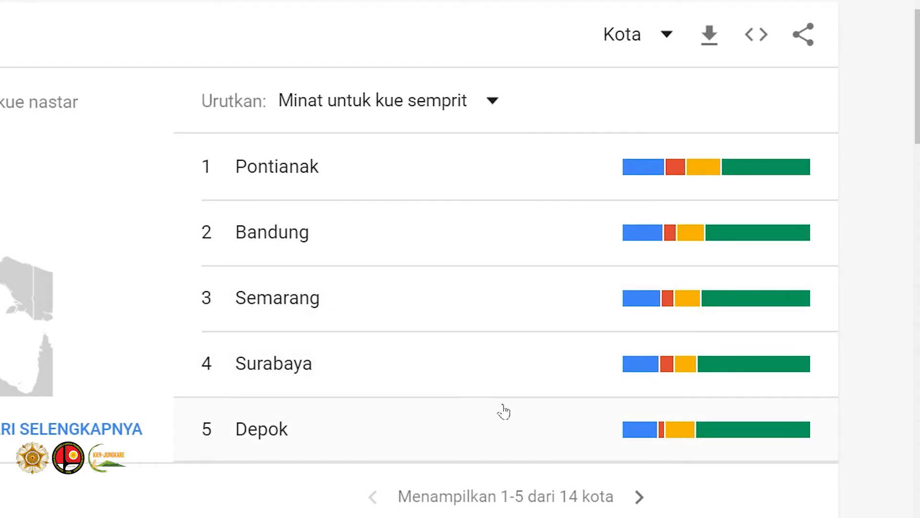
pyautogui.click(640, 497)
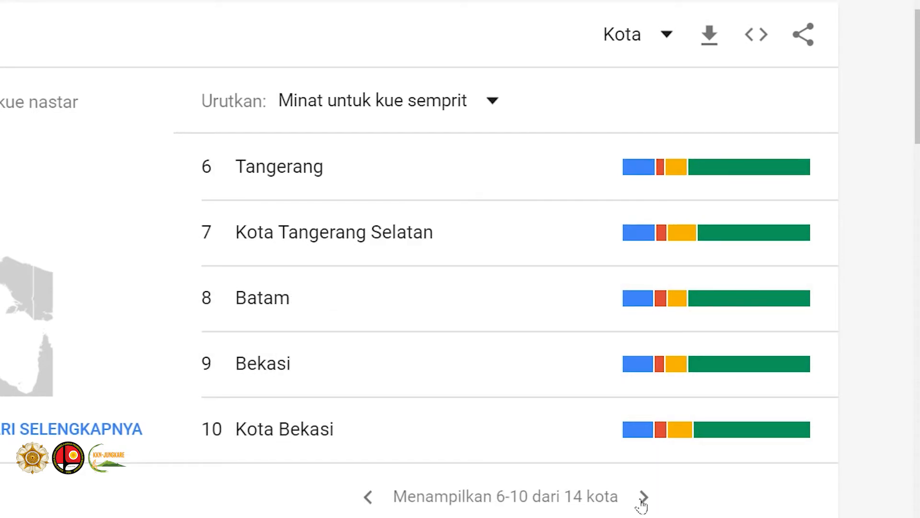
pyautogui.click(643, 499)
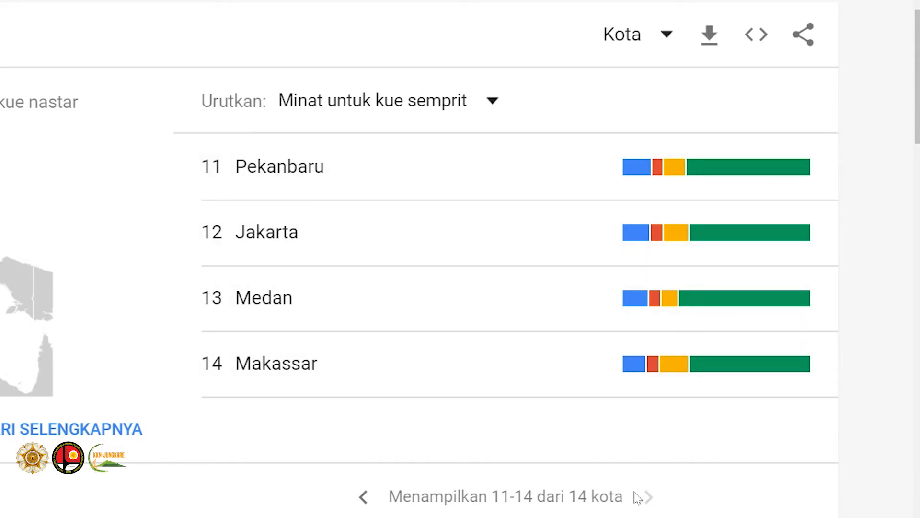
# - Examine the four terms' shares in the lowest-ranked cities, checking the percentages for Jakarta
pyautogui.scroll(1, 627, 363)
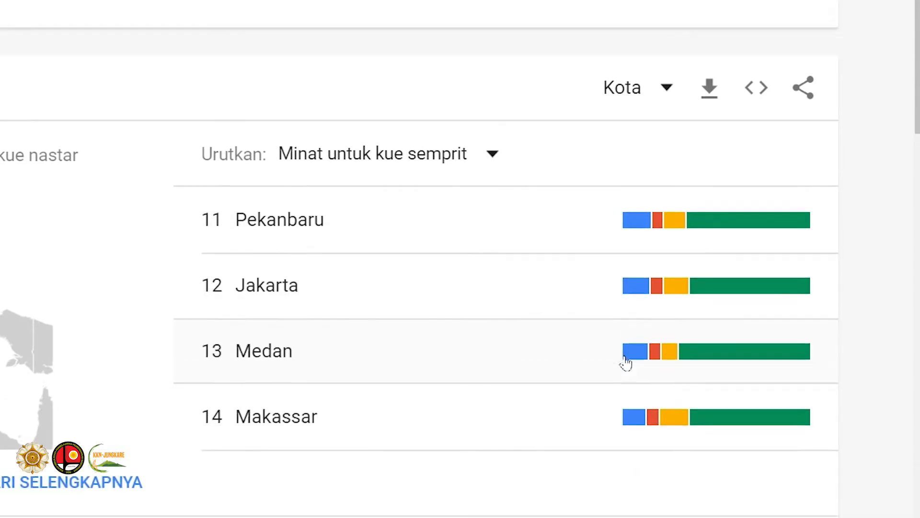
pyautogui.scroll(-1, 627, 364)
pyautogui.scroll(-1, 626, 363)
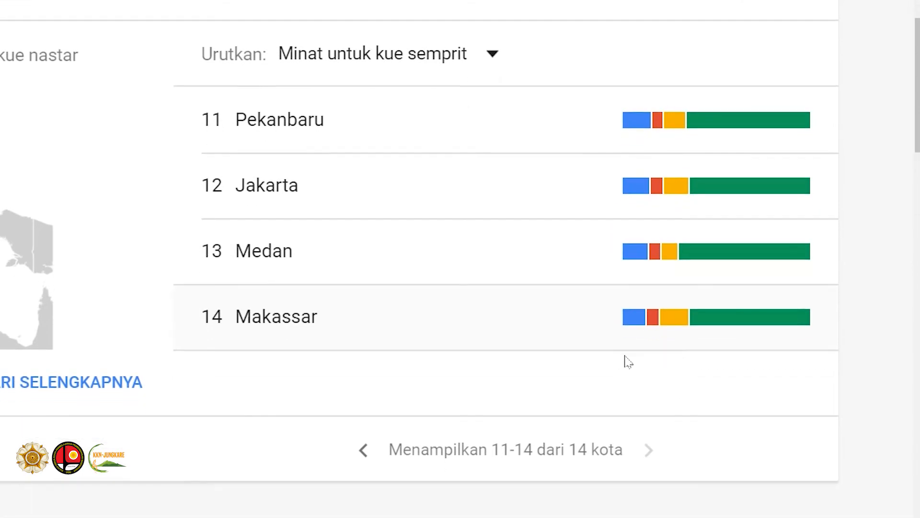
pyautogui.scroll(1, 627, 363)
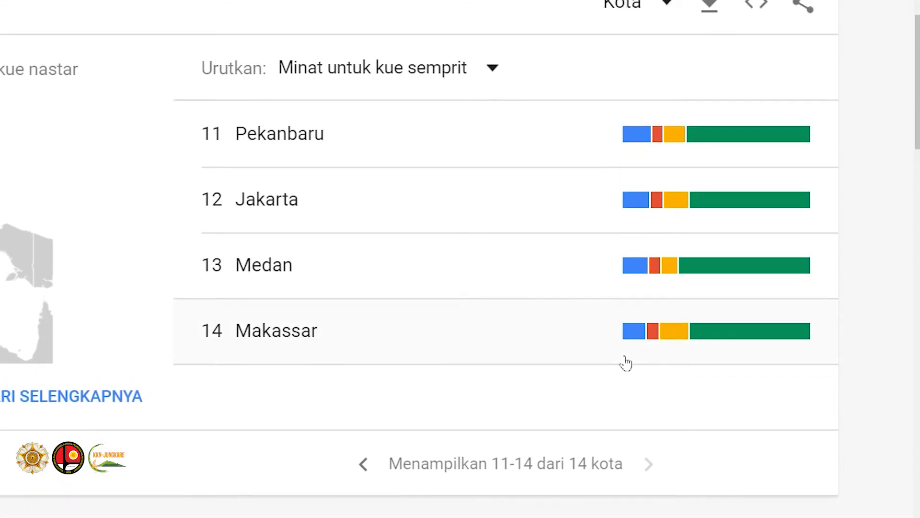
pyautogui.scroll(1, 625, 363)
pyautogui.scroll(-1, 625, 363)
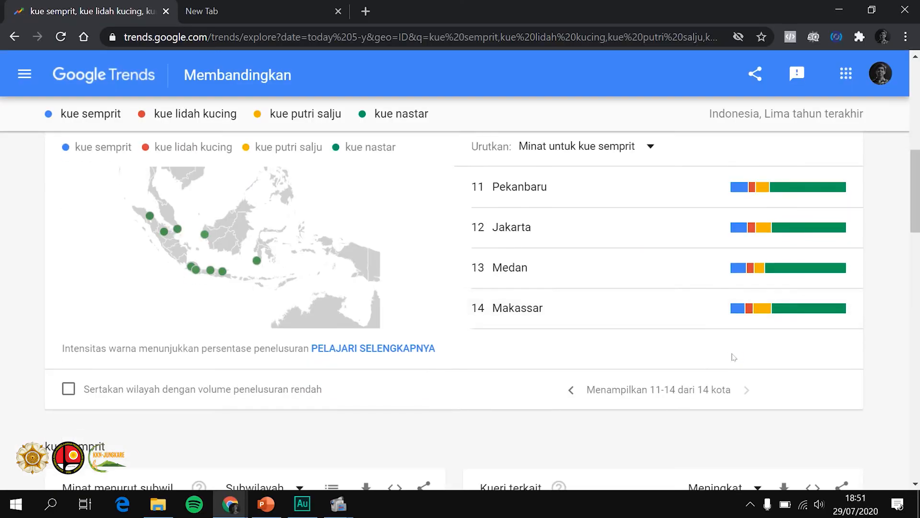
pyautogui.scroll(1, 626, 363)
pyautogui.scroll(-1, 625, 363)
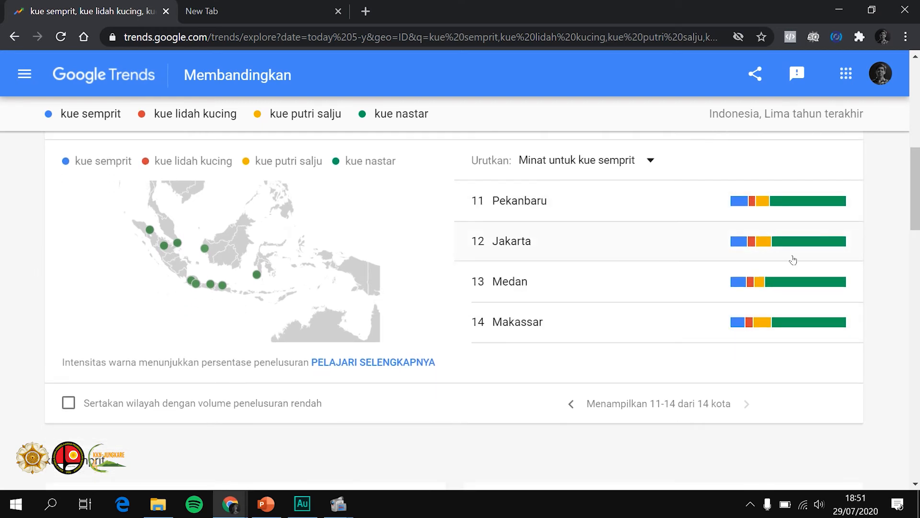
pyautogui.moveTo(795, 243)
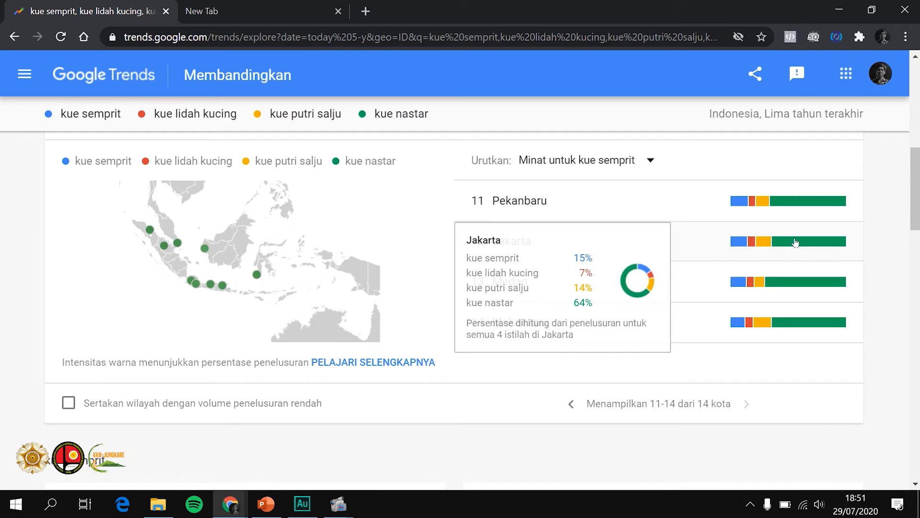
pyautogui.scroll(1, 795, 242)
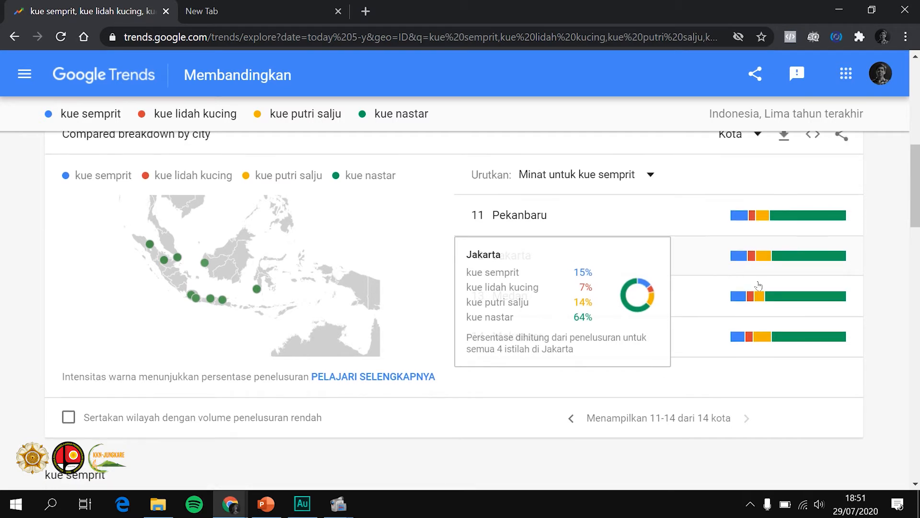
# - Return to the first page of the city ranking and view the related queries for kue semprit
pyautogui.click(571, 418)
pyautogui.click(574, 420)
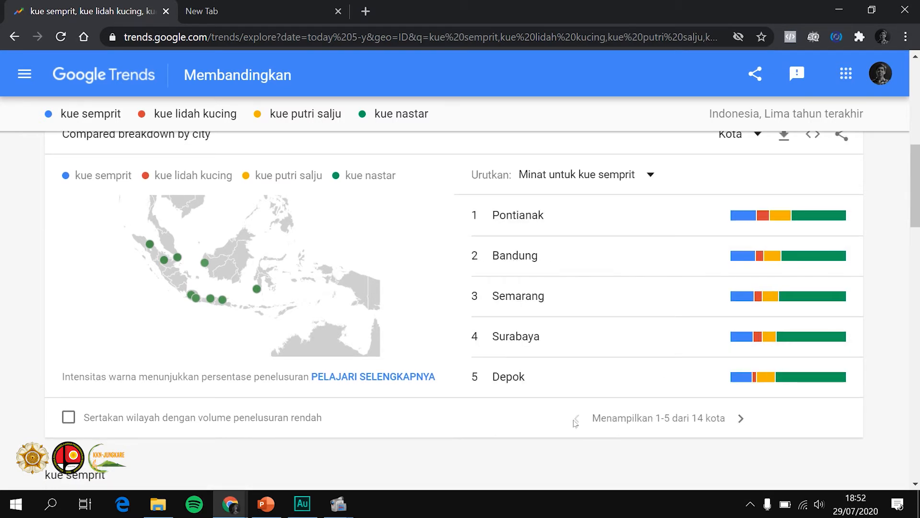
pyautogui.scroll(-5, 718, 324)
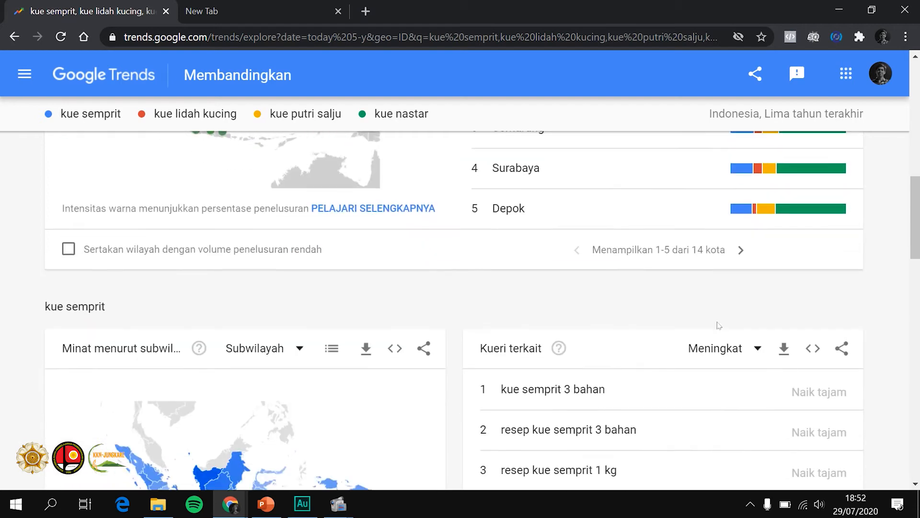
pyautogui.scroll(4, 719, 326)
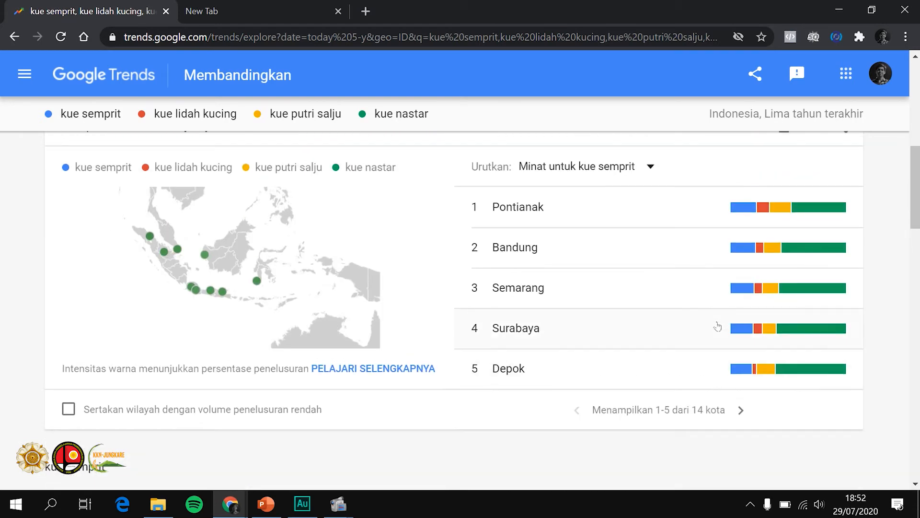
pyautogui.scroll(1, 718, 327)
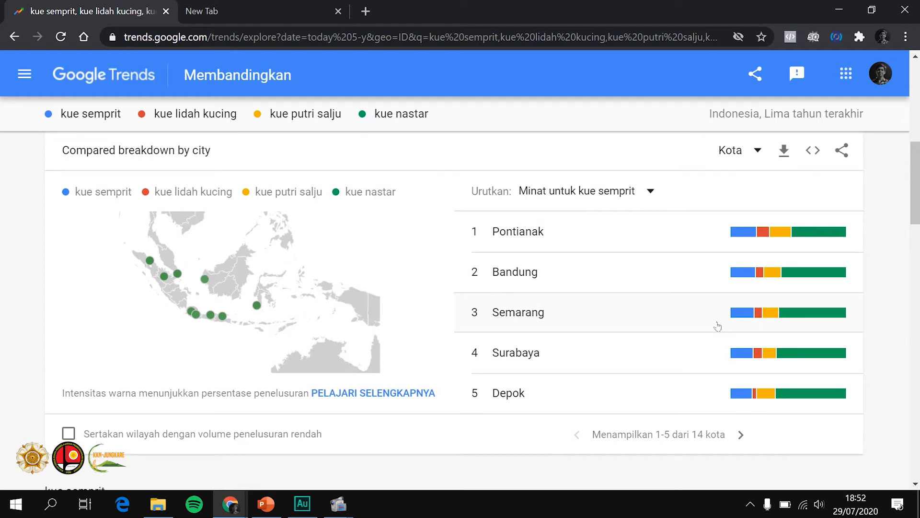
pyautogui.scroll(-5, 717, 326)
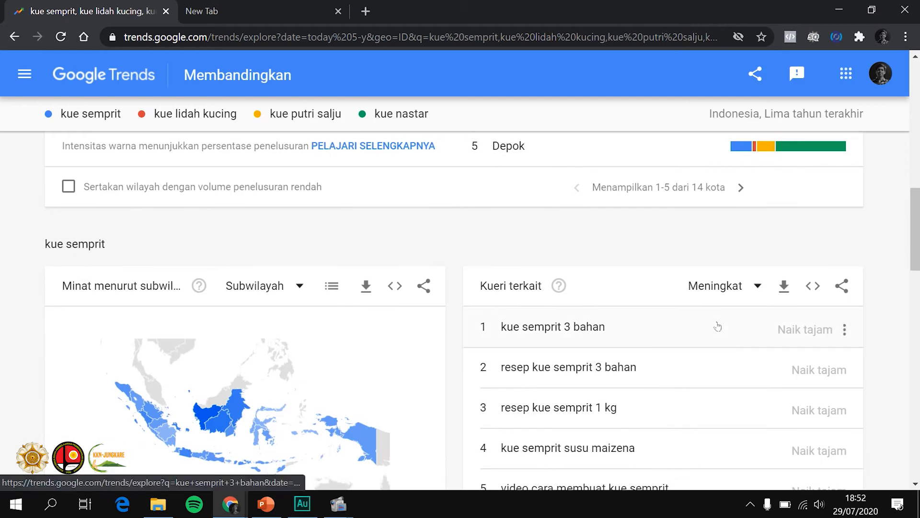
# - Go through the rising related queries for kue semprit up to rank 20 and examine ranks 16 to 20
pyautogui.scroll(-2, 867, 321)
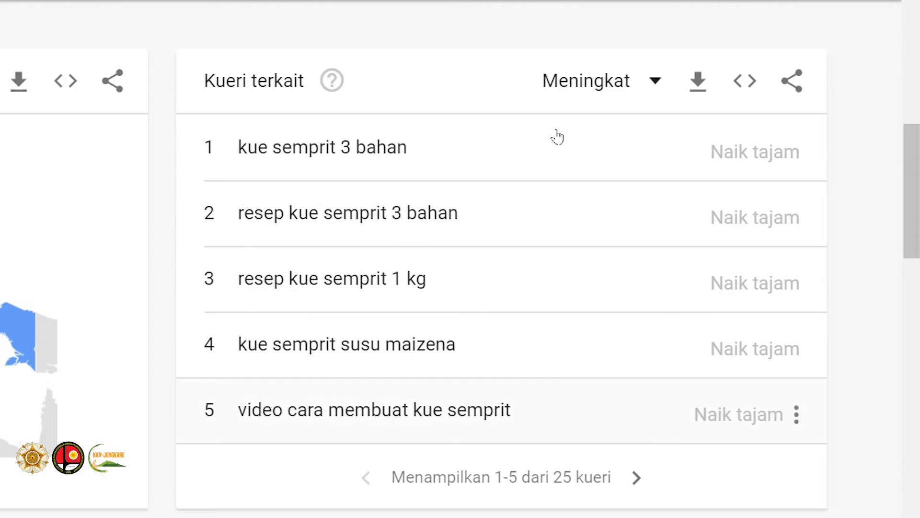
pyautogui.click(637, 480)
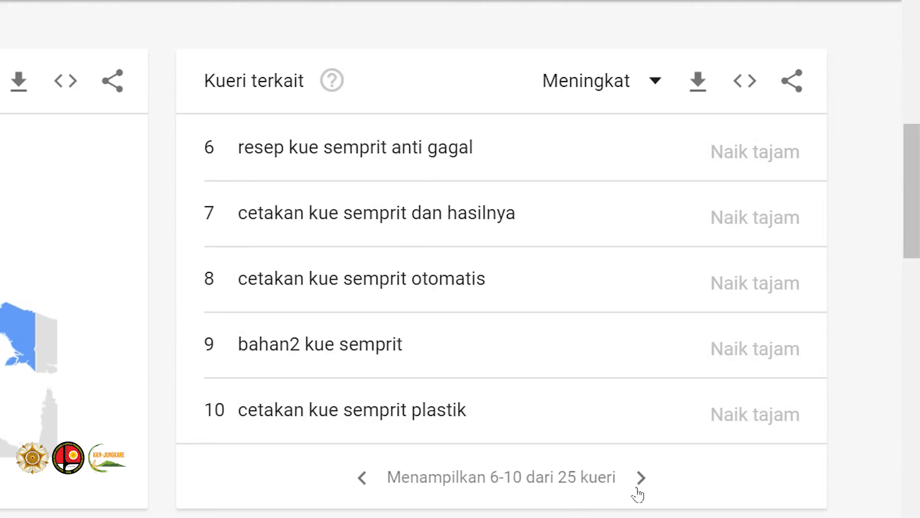
pyautogui.click(640, 478)
pyautogui.click(638, 494)
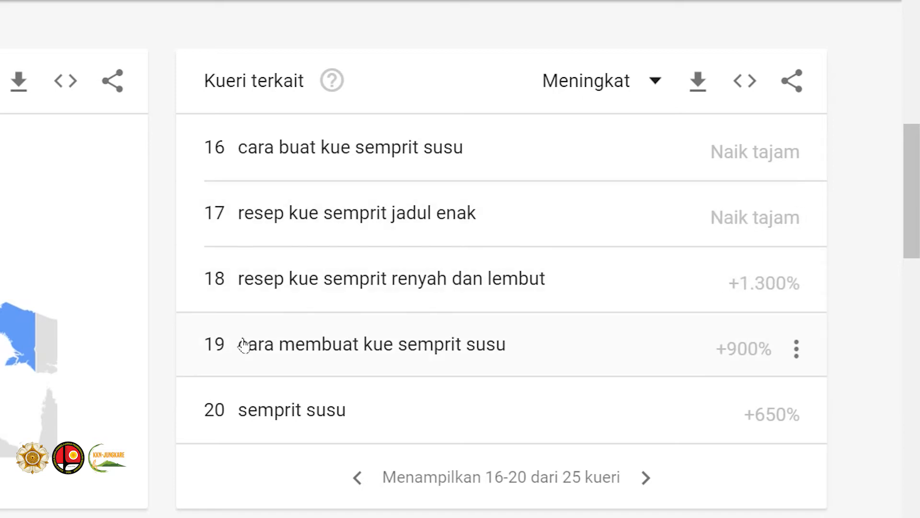
pyautogui.scroll(-2, 858, 382)
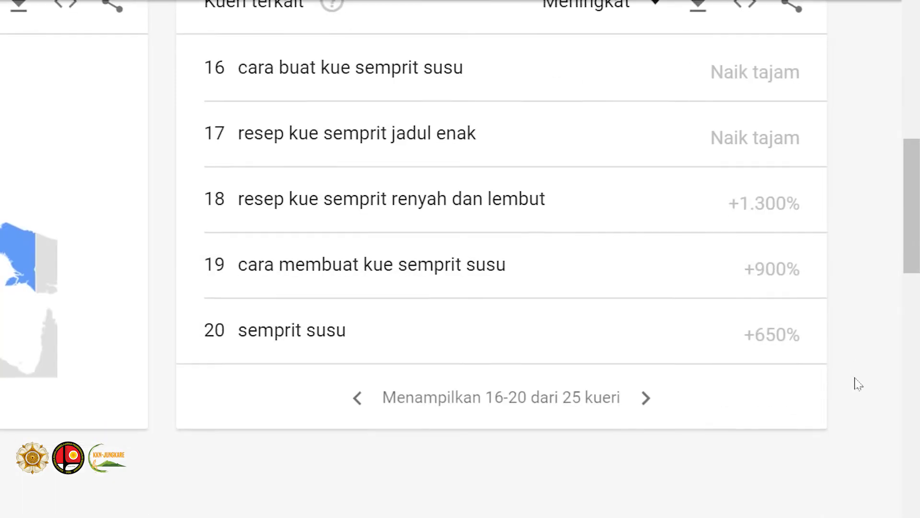
pyautogui.scroll(3, 857, 382)
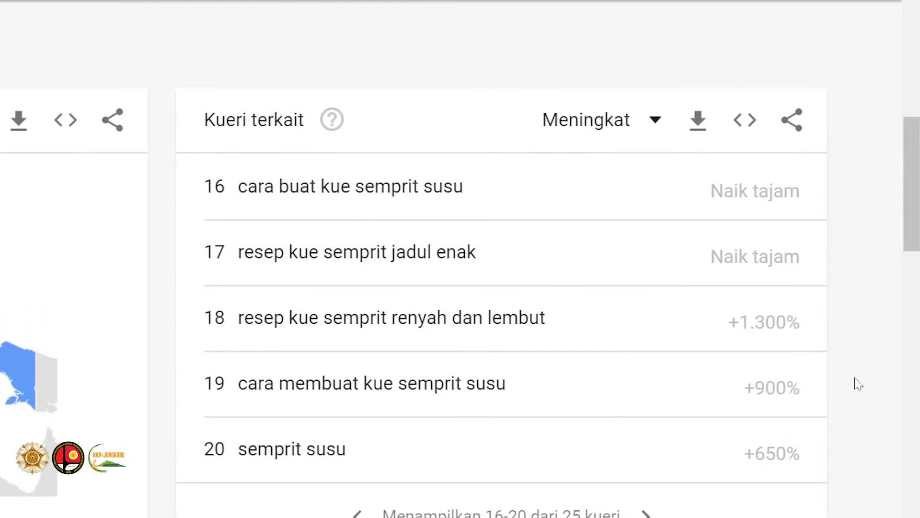
pyautogui.scroll(-1, 858, 382)
pyautogui.scroll(1, 858, 382)
pyautogui.scroll(-2, 858, 384)
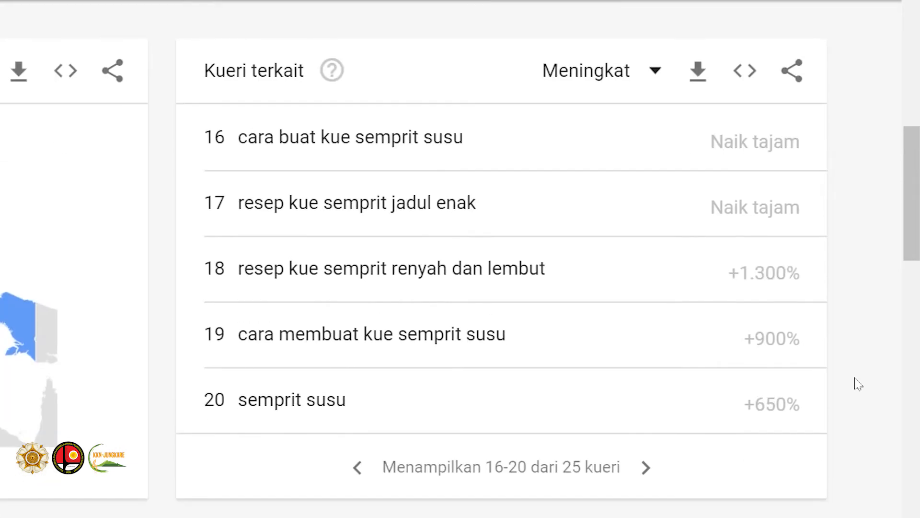
pyautogui.scroll(-1, 858, 383)
pyautogui.scroll(-3, 858, 384)
pyautogui.scroll(4, 857, 384)
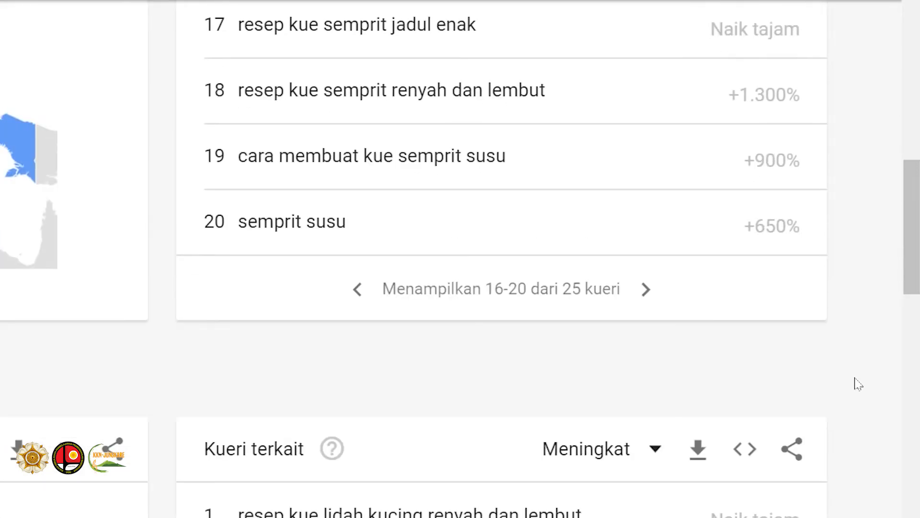
pyautogui.scroll(1, 858, 383)
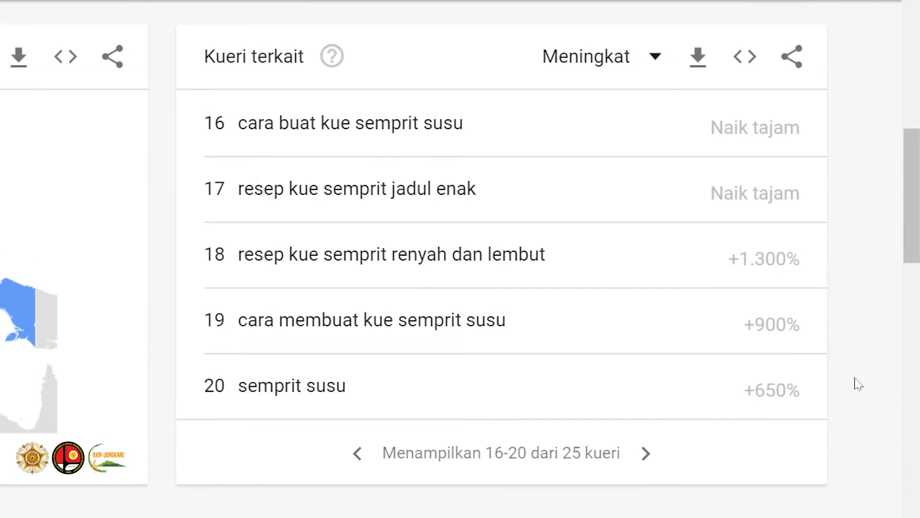
# - Examine the top five rising related queries for kue lidah kucing, kue putri salju and kue nastar
pyautogui.scroll(-10, 858, 384)
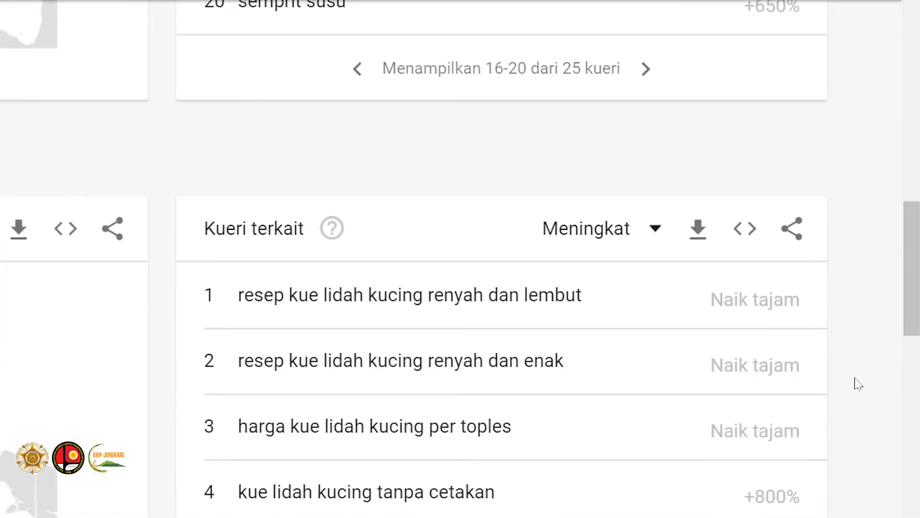
pyautogui.scroll(-7, 858, 383)
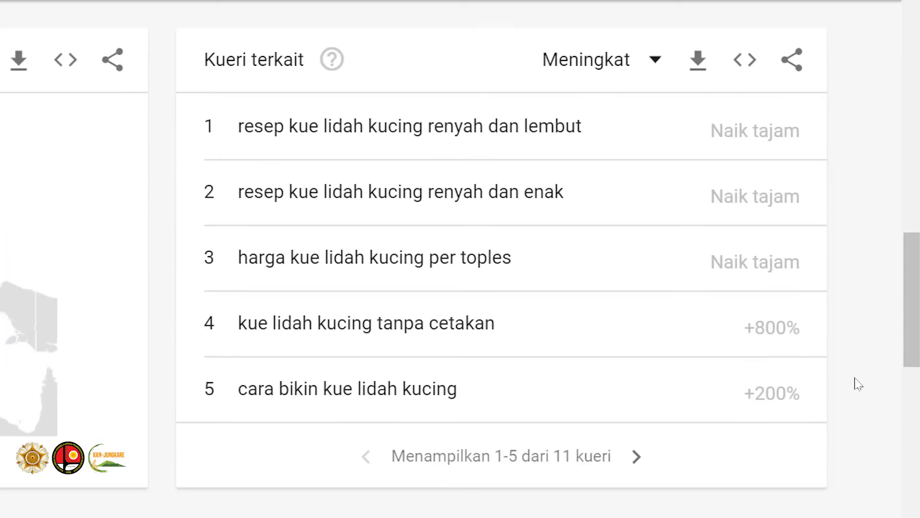
pyautogui.scroll(-5, 858, 384)
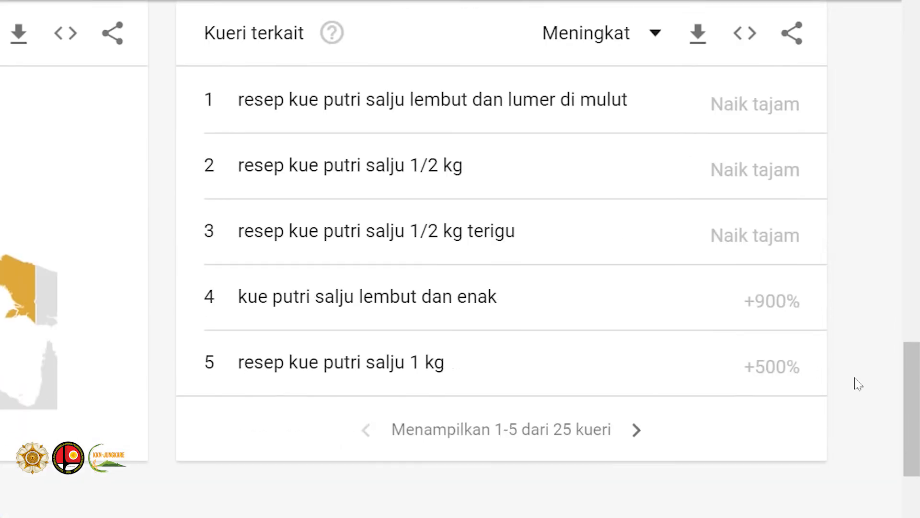
pyautogui.scroll(1, 858, 383)
pyautogui.scroll(-6, 858, 383)
pyautogui.scroll(-5, 858, 384)
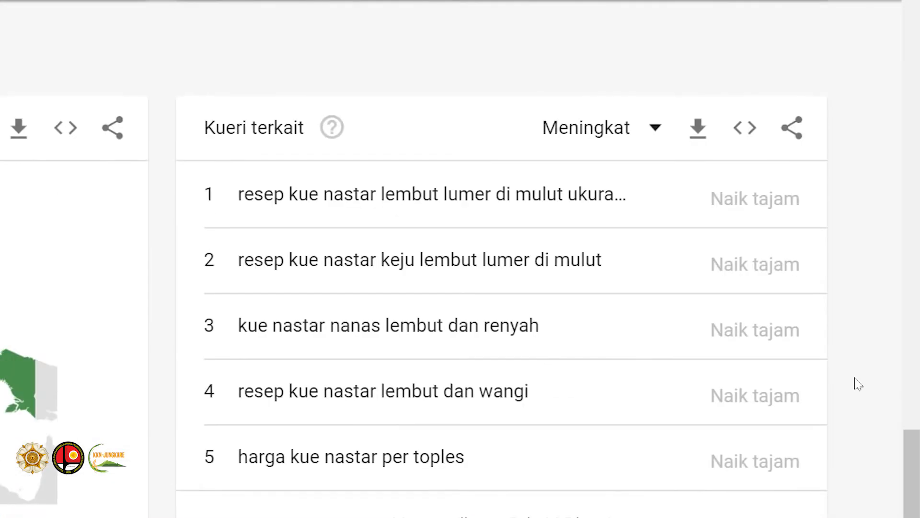
pyautogui.scroll(6, 858, 383)
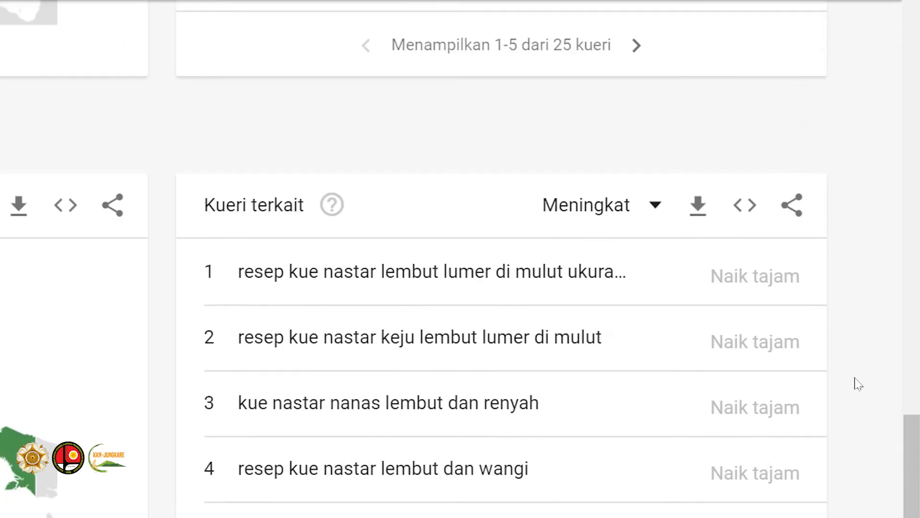
# - Return to the interest-over-time chart and view the available search types, keeping Penelusuran Web
pyautogui.scroll(15, 858, 384)
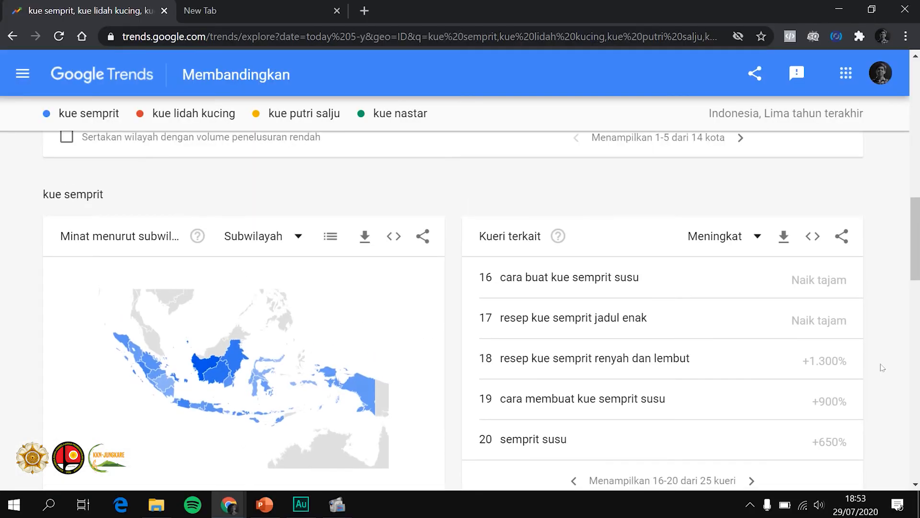
pyautogui.scroll(3, 859, 384)
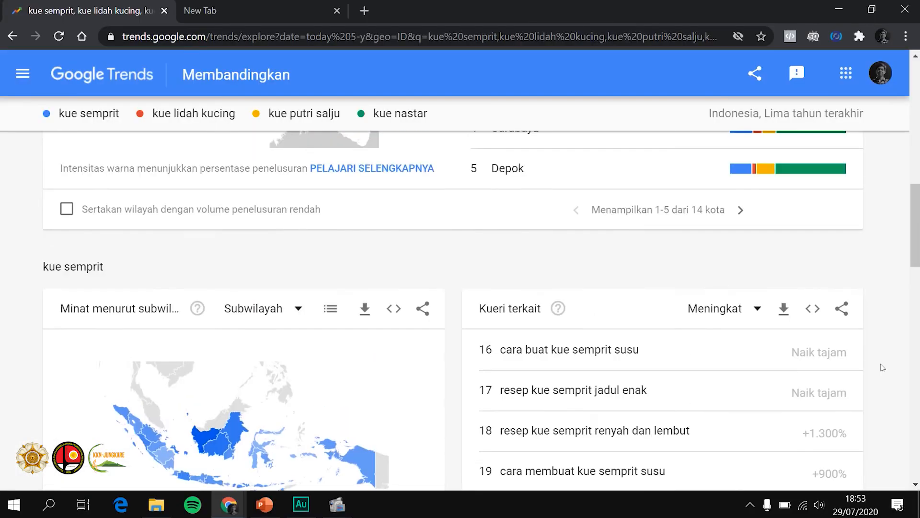
pyautogui.scroll(10, 882, 368)
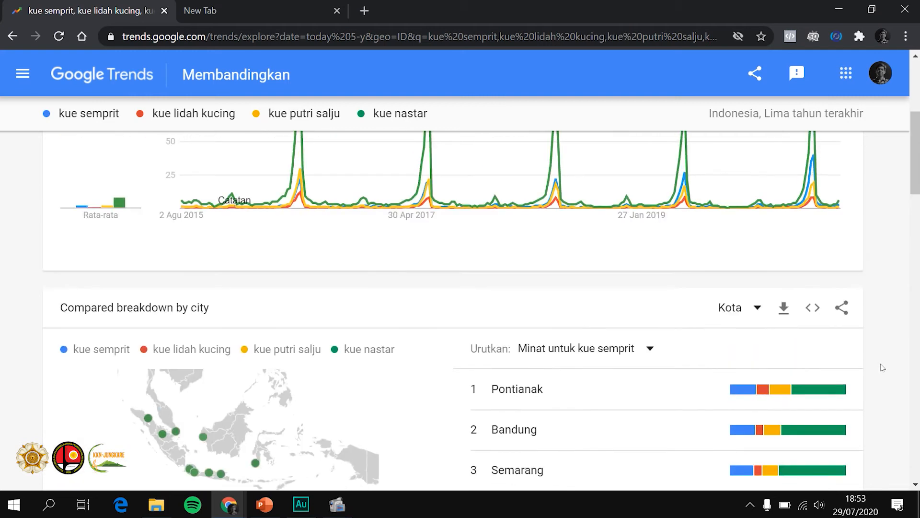
pyautogui.scroll(3, 881, 368)
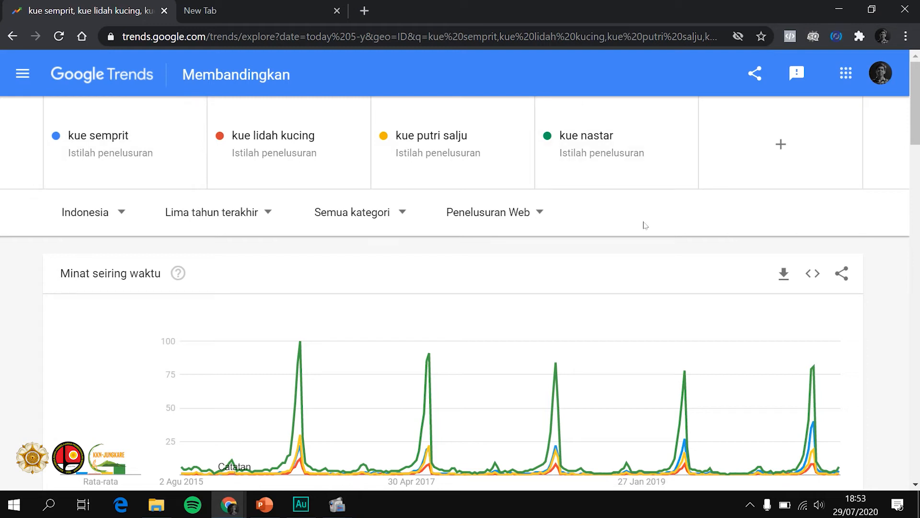
pyautogui.click(541, 212)
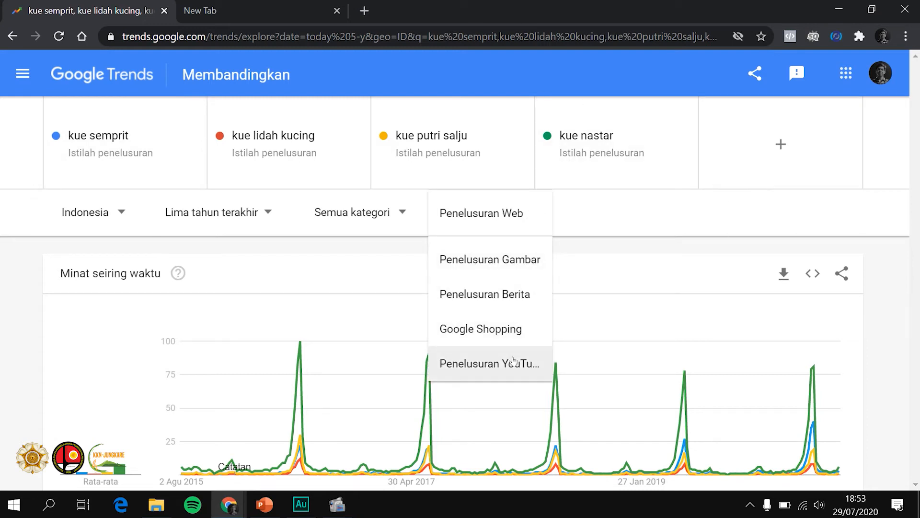
pyautogui.click(638, 223)
pyautogui.scroll(-1, 890, 358)
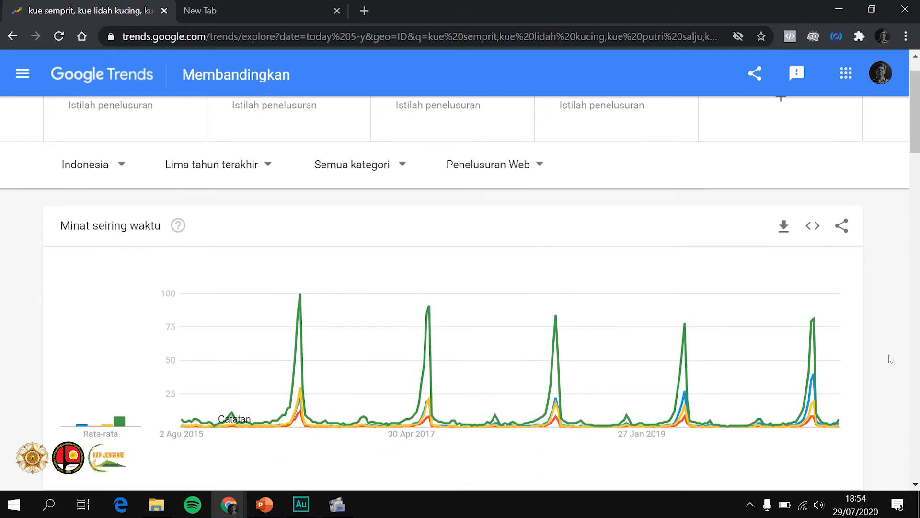
pyautogui.scroll(1, 891, 358)
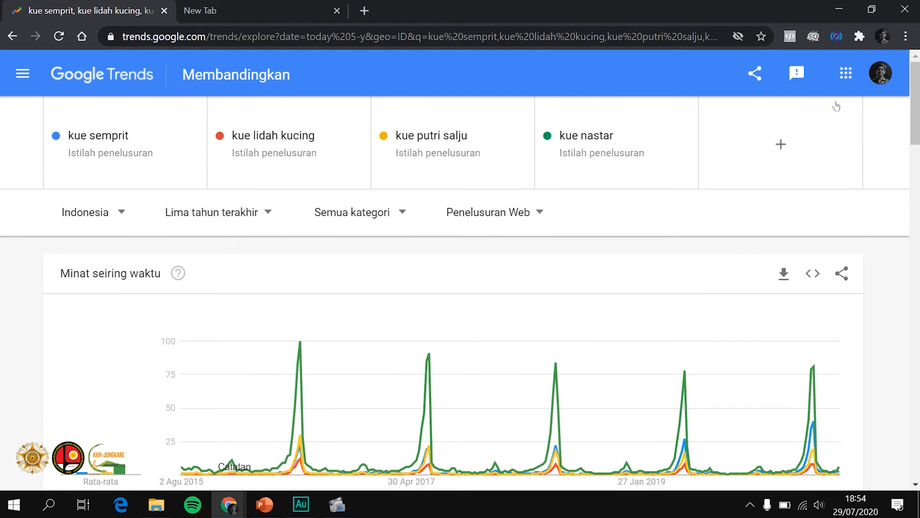
# - Check the Google account options, and open the trends.google.com home page in the empty second tab
pyautogui.click(880, 76)
pyautogui.click(880, 78)
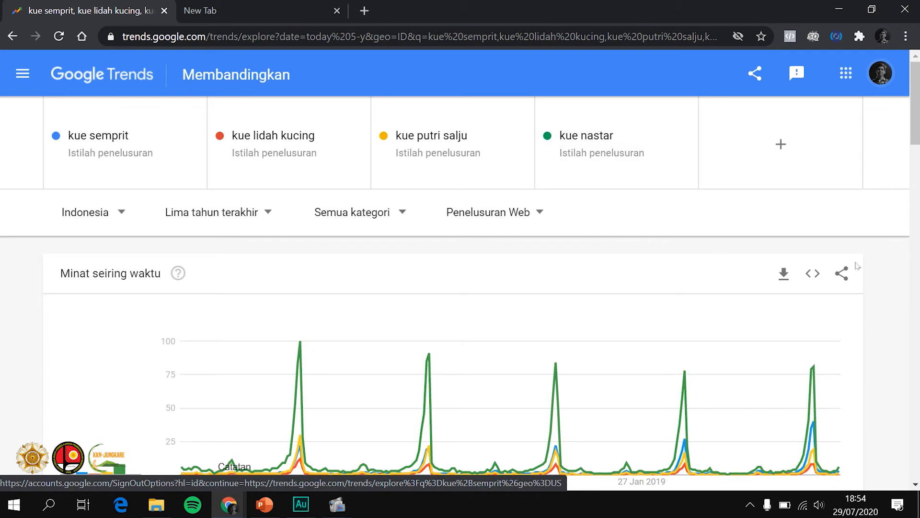
pyautogui.click(252, 10)
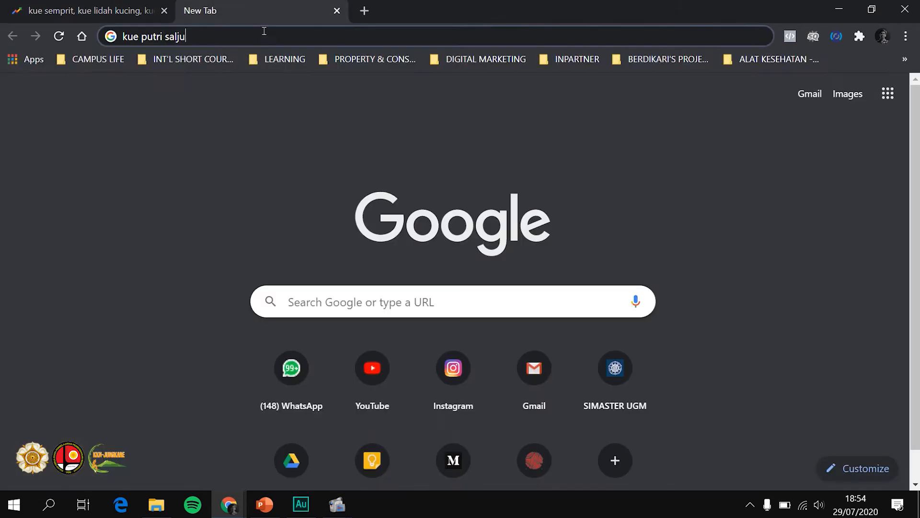
pyautogui.click(268, 44)
pyautogui.write('trends.google.com')
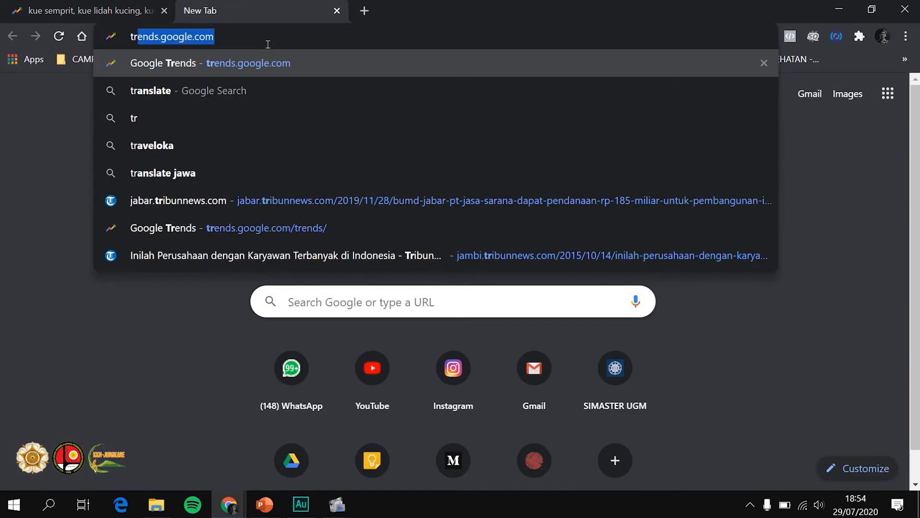
pyautogui.press('Return')
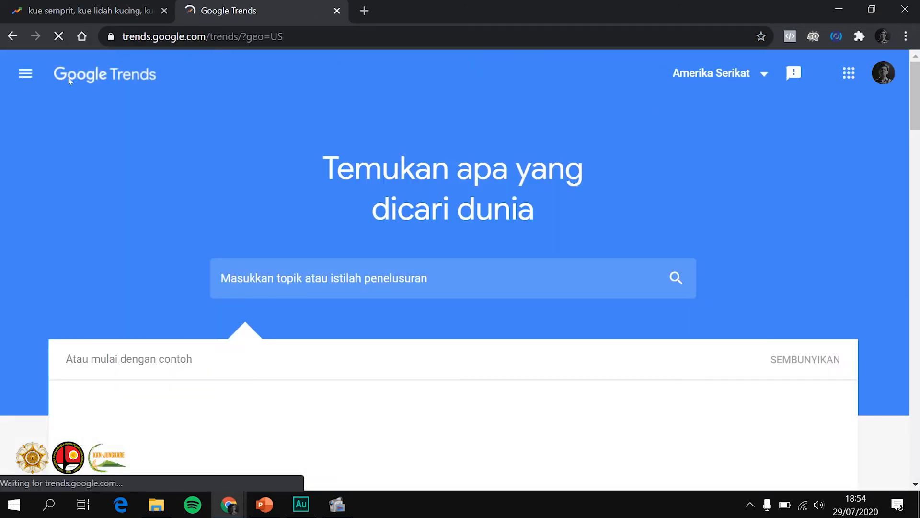
pyautogui.scroll(-5, 88, 292)
pyautogui.scroll(5, 87, 293)
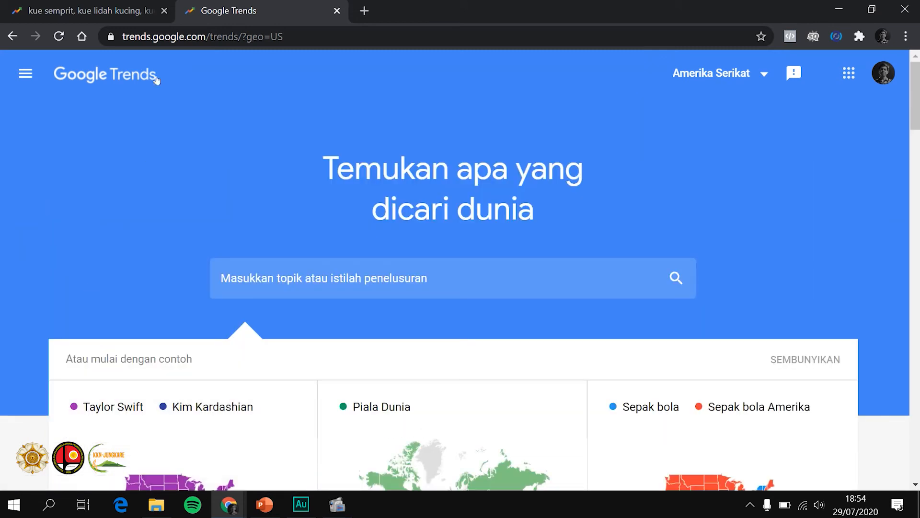
# - Download the Minat seiring waktu data of the four-term kue comparison as CSV and open the file in Excel
pyautogui.click(110, 7)
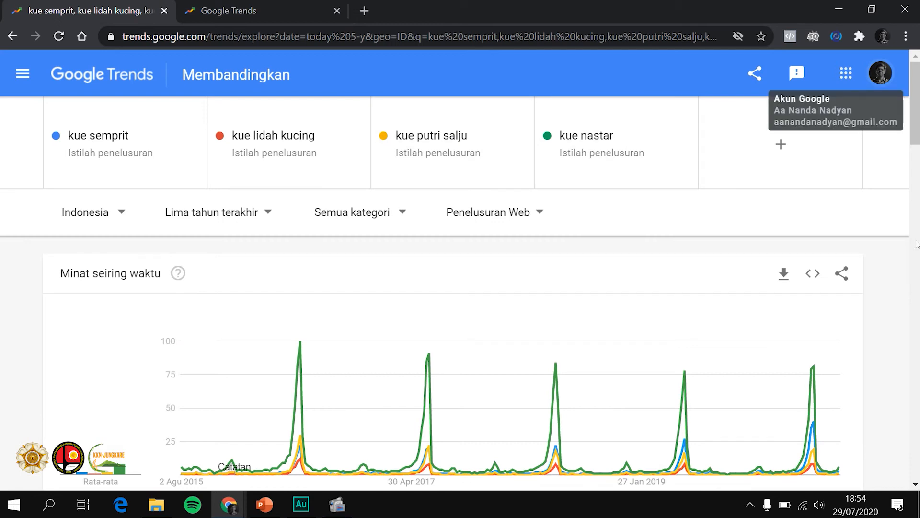
pyautogui.scroll(-2, 834, 121)
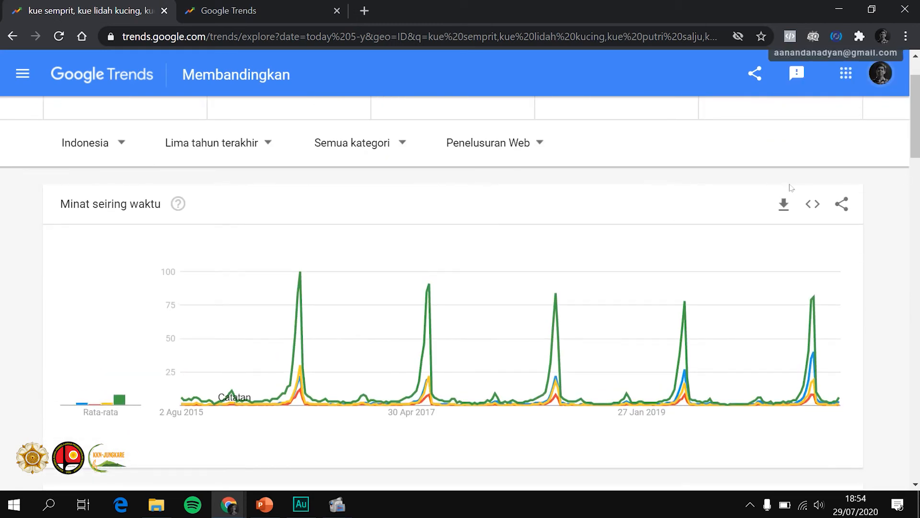
pyautogui.click(784, 205)
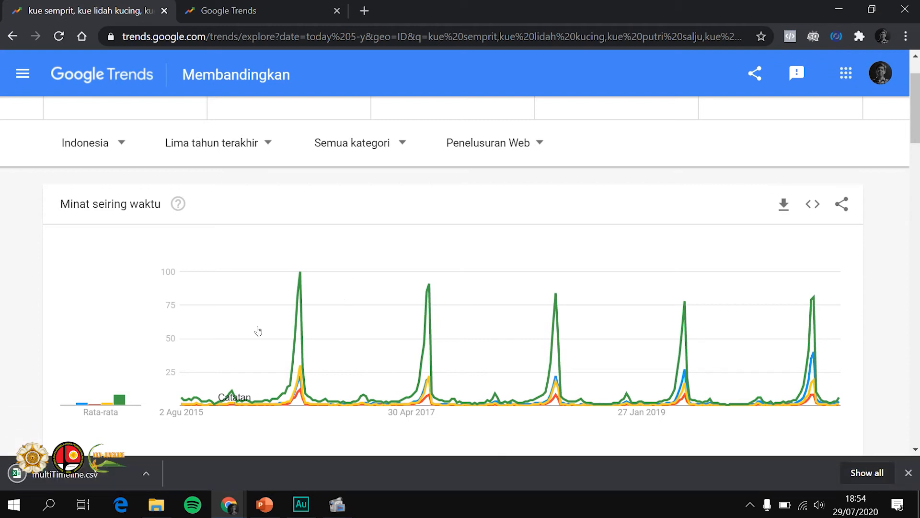
pyautogui.click(94, 475)
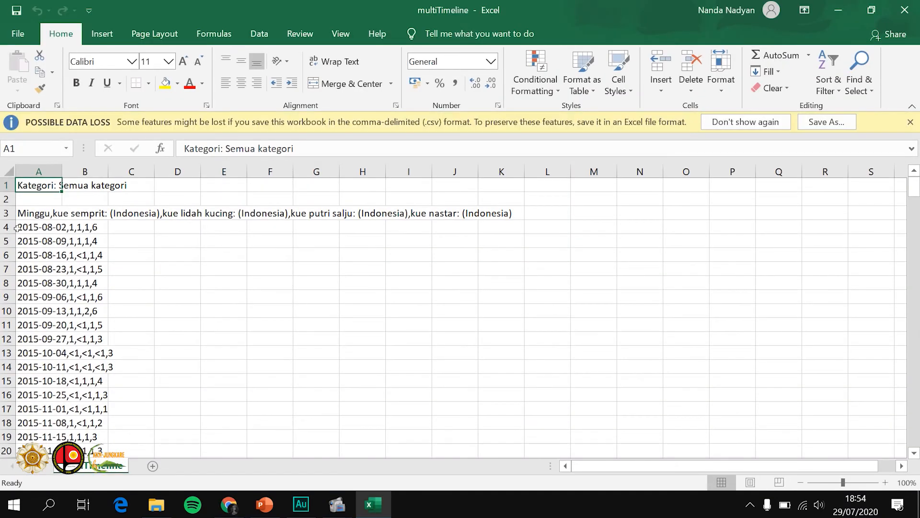
# - Examine the weekly values of the four kue terms in the multiTimeline file and close the workbook
pyautogui.click(70, 278)
pyautogui.scroll(-1, 70, 277)
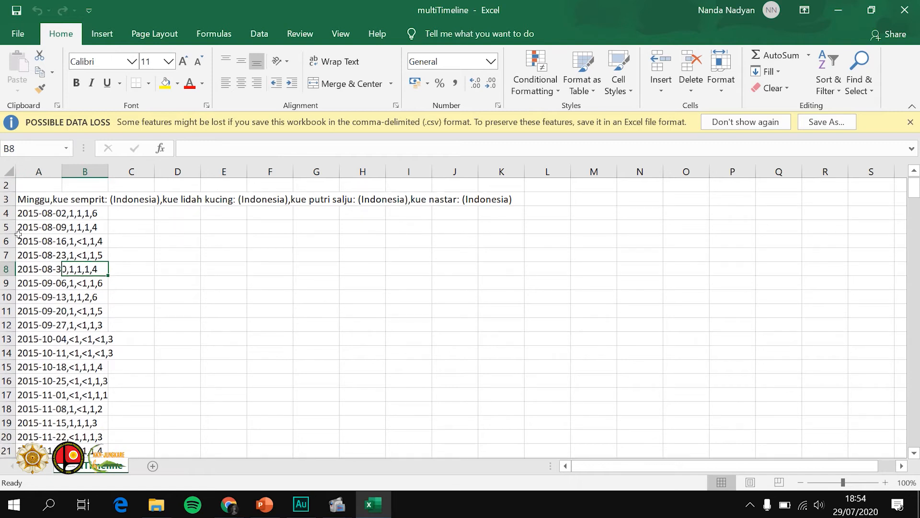
pyautogui.click(20, 240)
pyautogui.click(34, 212)
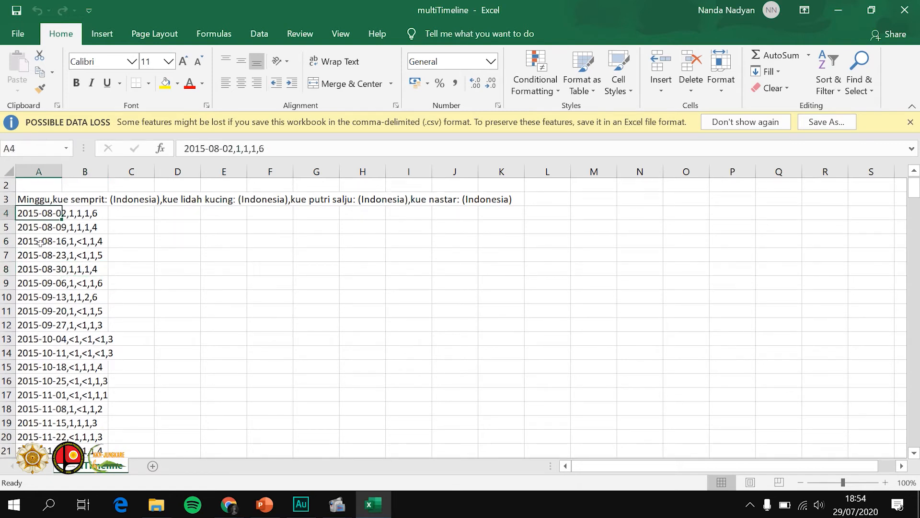
pyautogui.scroll(-7, 45, 338)
pyautogui.scroll(-2, 45, 338)
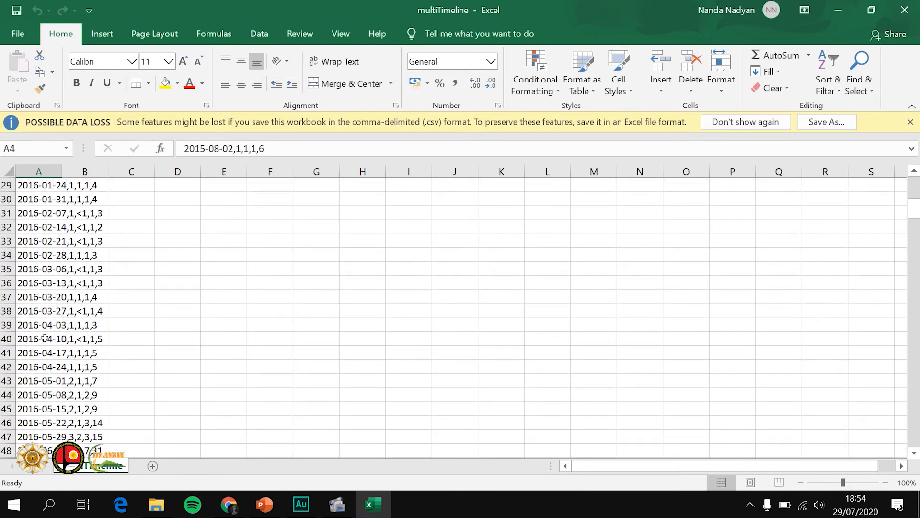
pyautogui.scroll(9, 44, 339)
pyautogui.scroll(-3, 45, 339)
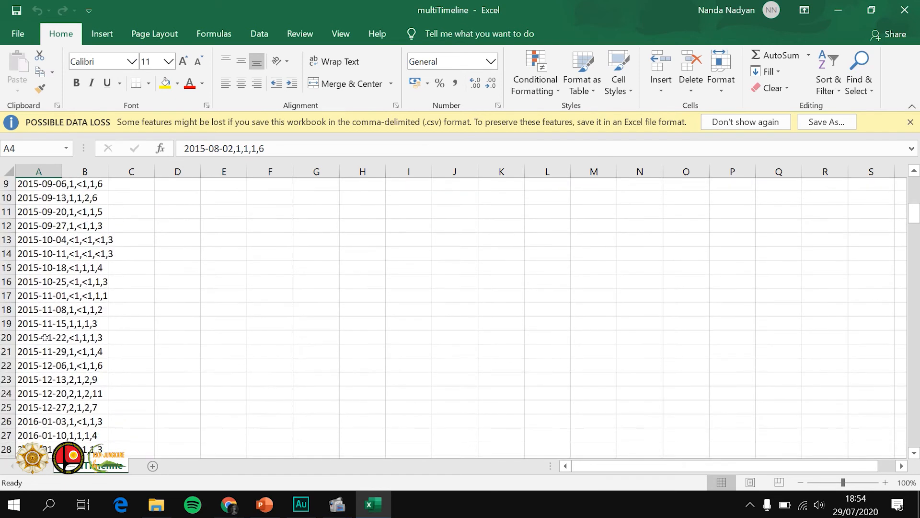
pyautogui.scroll(3, 44, 338)
pyautogui.hscroll(2, 45, 339)
pyautogui.hscroll(-2, 44, 339)
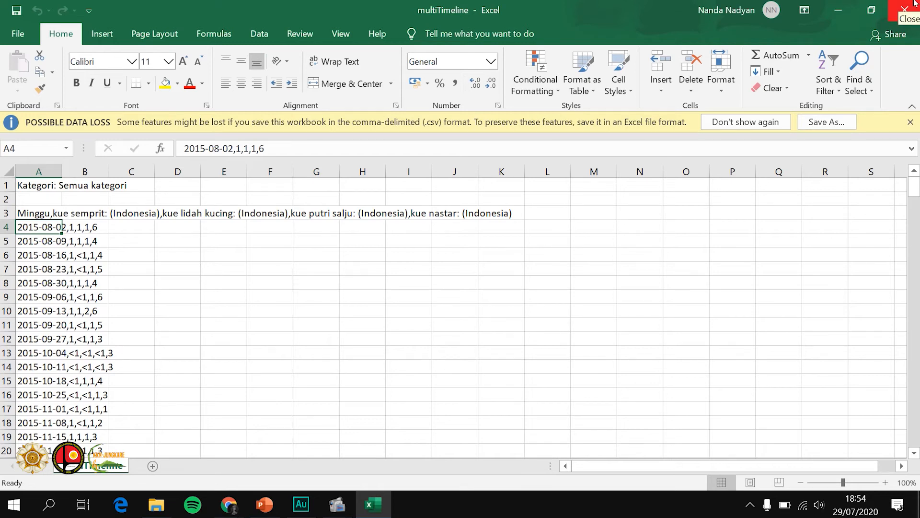
pyautogui.click(905, 10)
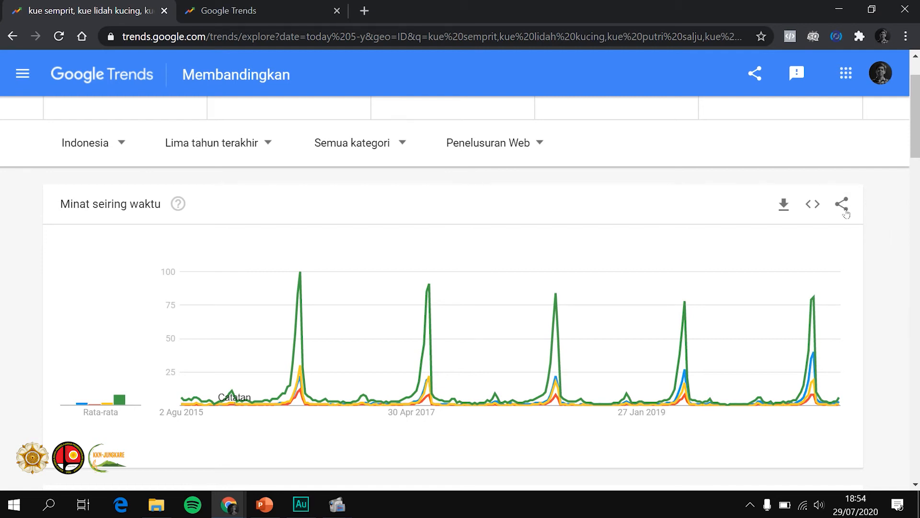
pyautogui.scroll(-4, 897, 312)
pyautogui.scroll(5, 896, 307)
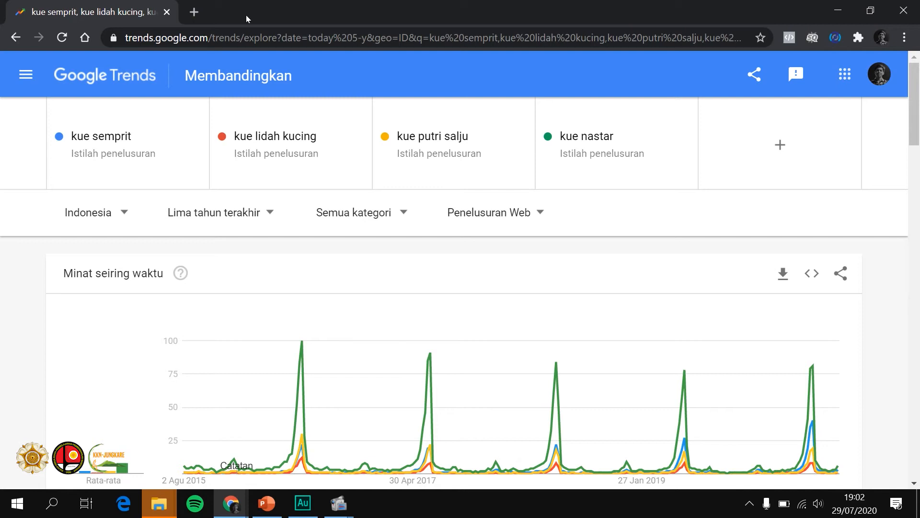
# - Open the ads.google.com home page in a new browser tab
pyautogui.click(187, 10)
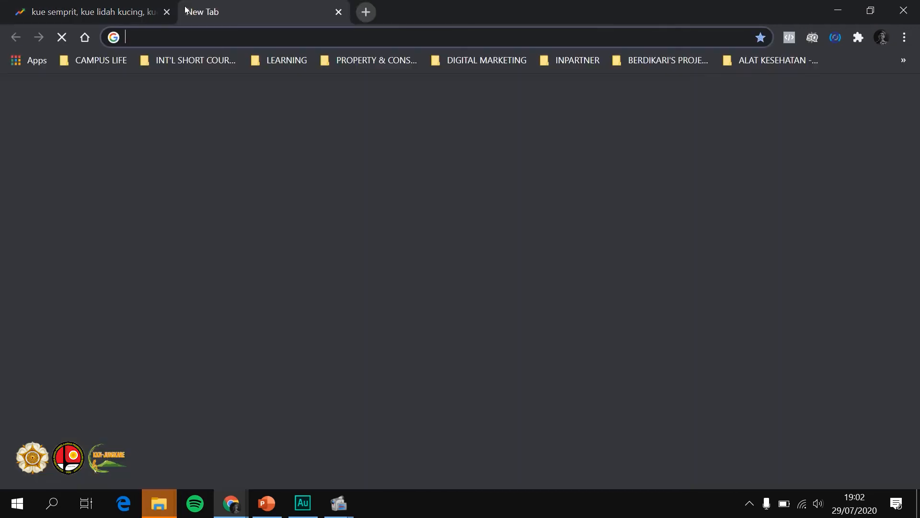
pyautogui.write('a')
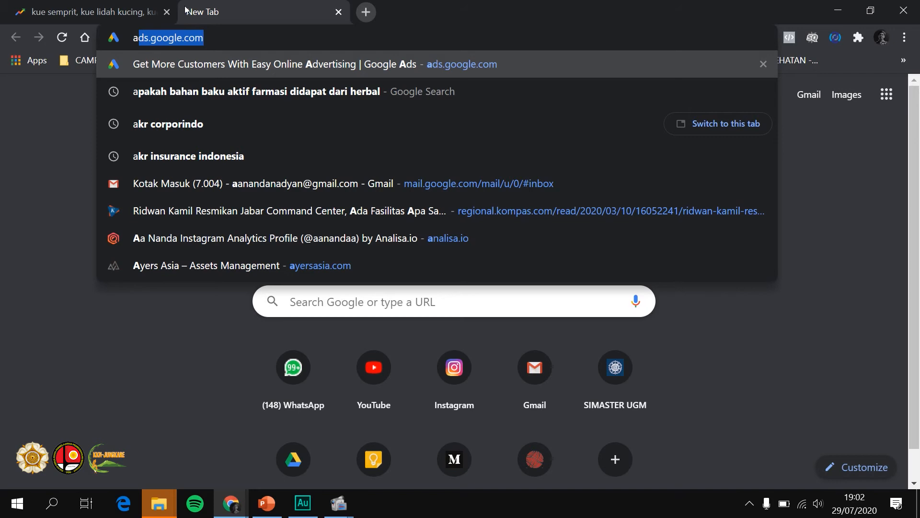
pyautogui.press('Return')
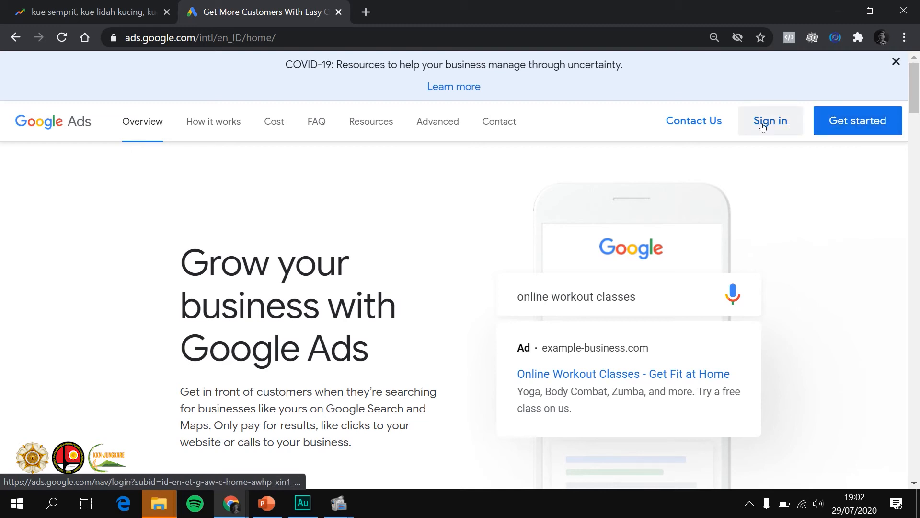
# - Sign in to Google Ads and choose the Ornamel account
pyautogui.click(828, 126)
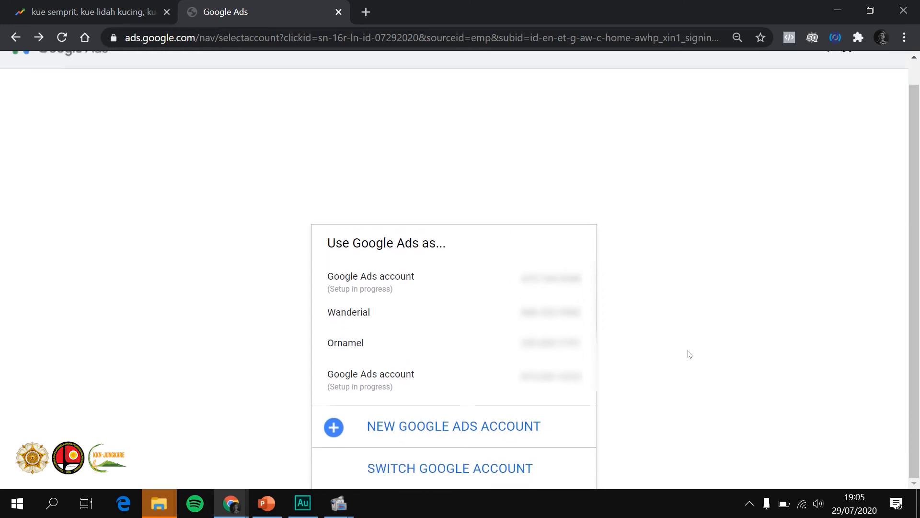
pyautogui.scroll(-1, 690, 354)
pyautogui.click(399, 345)
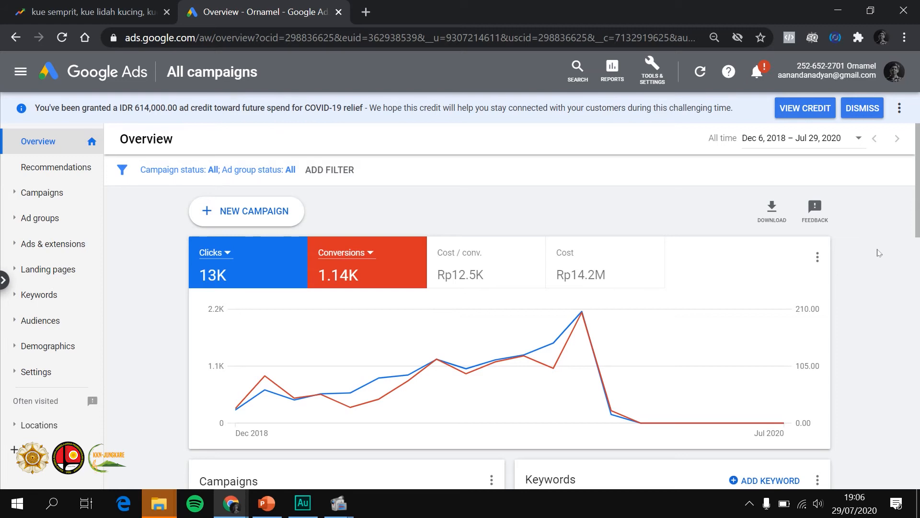
# - Look over the account's campaign and keyword overview, and open the Keyword Planner
pyautogui.scroll(-3, 879, 253)
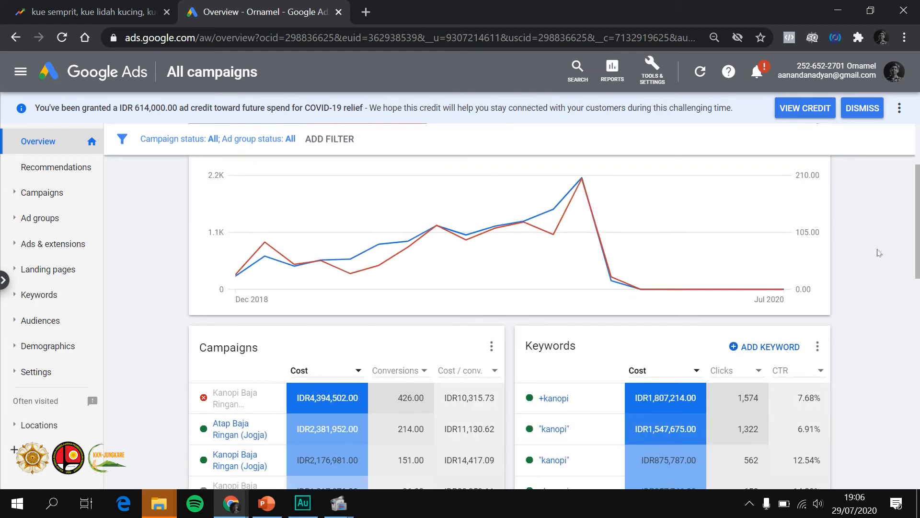
pyautogui.scroll(2, 879, 252)
pyautogui.scroll(1, 879, 253)
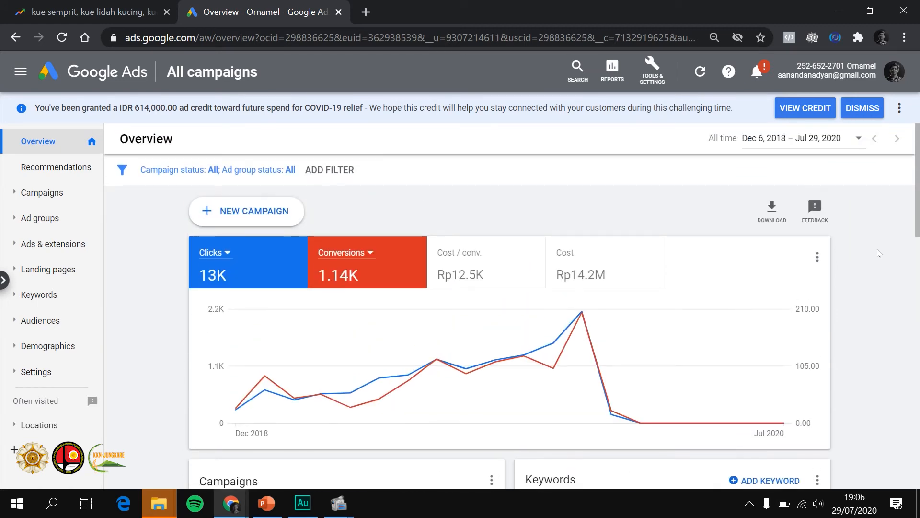
pyautogui.scroll(-3, 879, 253)
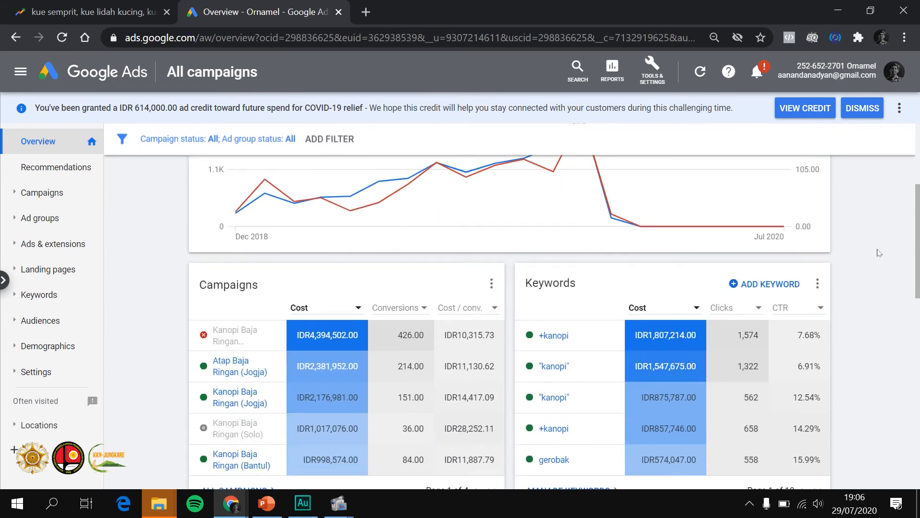
pyautogui.scroll(4, 879, 252)
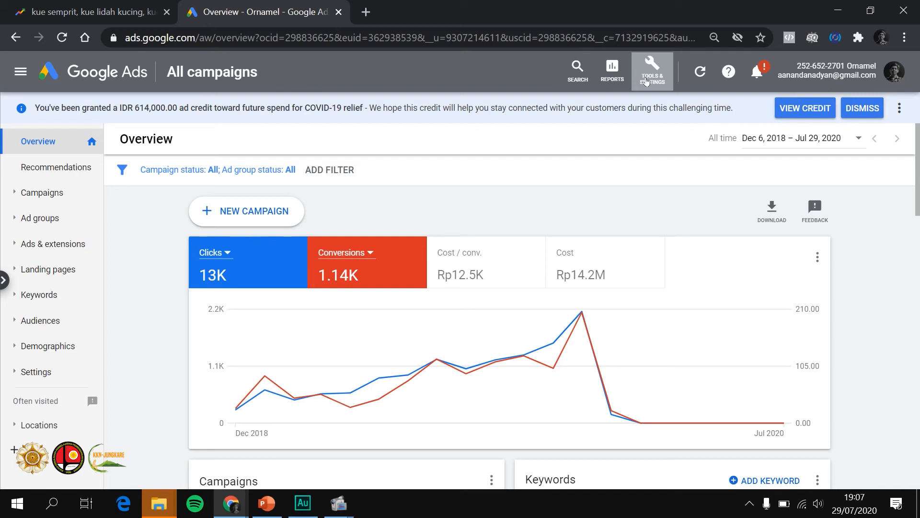
pyautogui.click(646, 81)
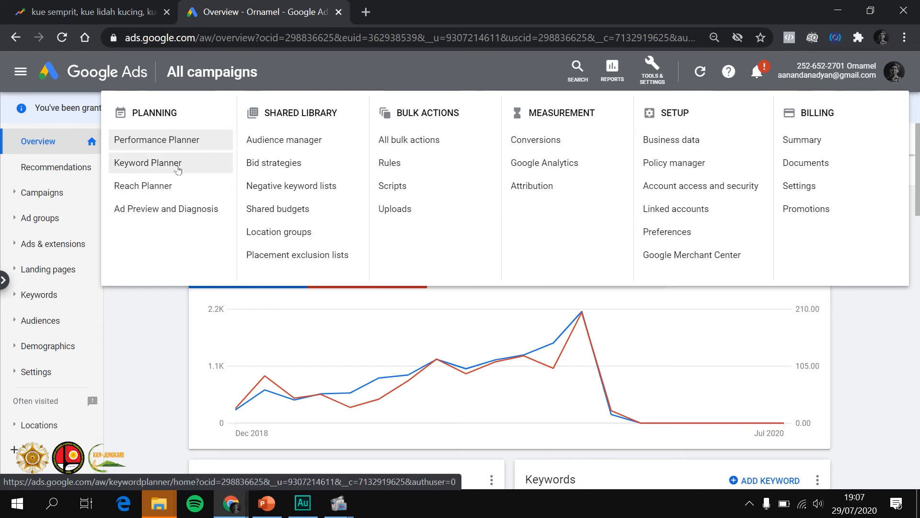
pyautogui.click(177, 164)
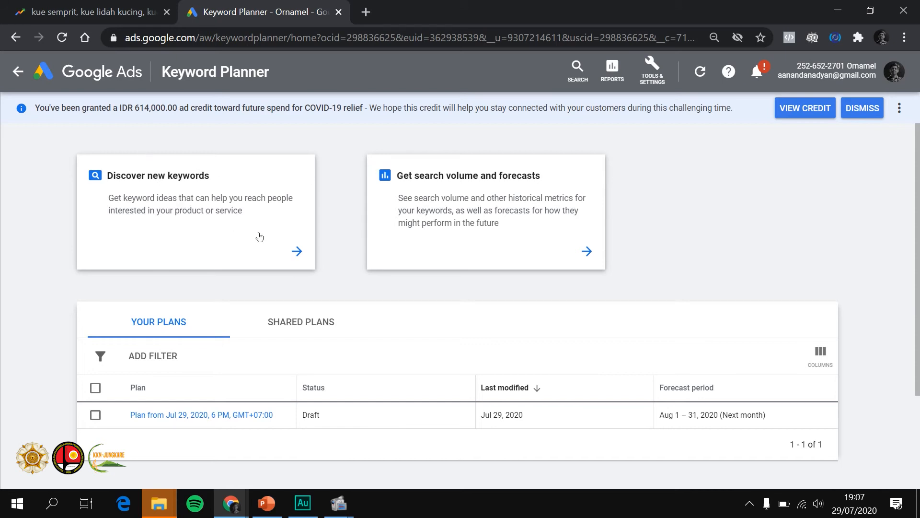
# - Start a Discover new keywords search with the keyword "kanopi baja ringan"
pyautogui.click(292, 250)
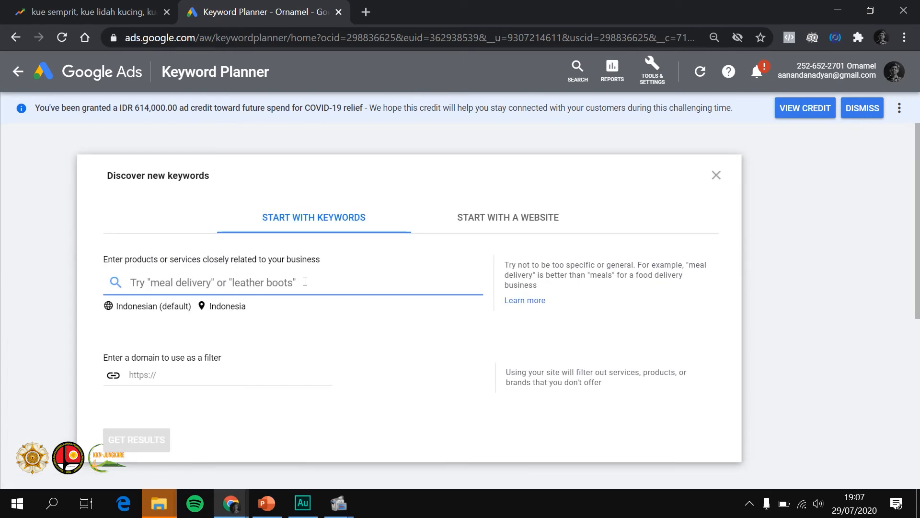
pyautogui.write('kanopi')
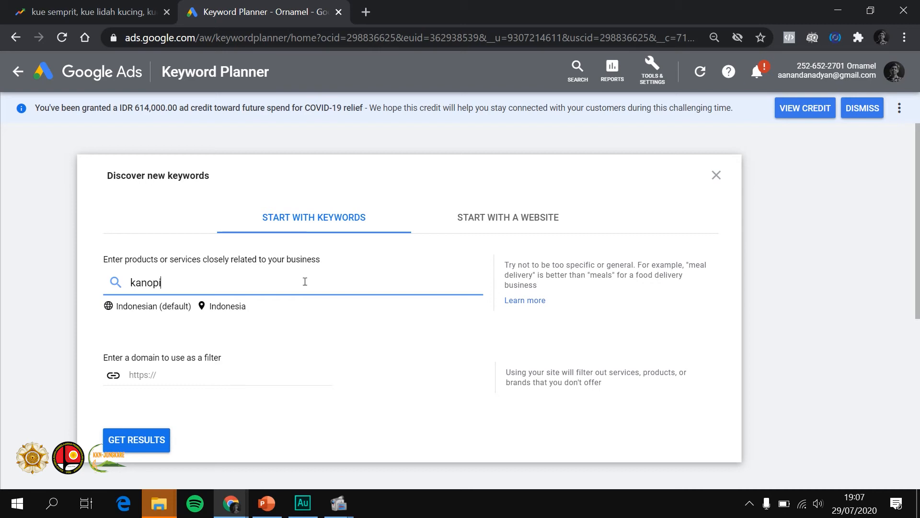
pyautogui.write(' baja ringan')
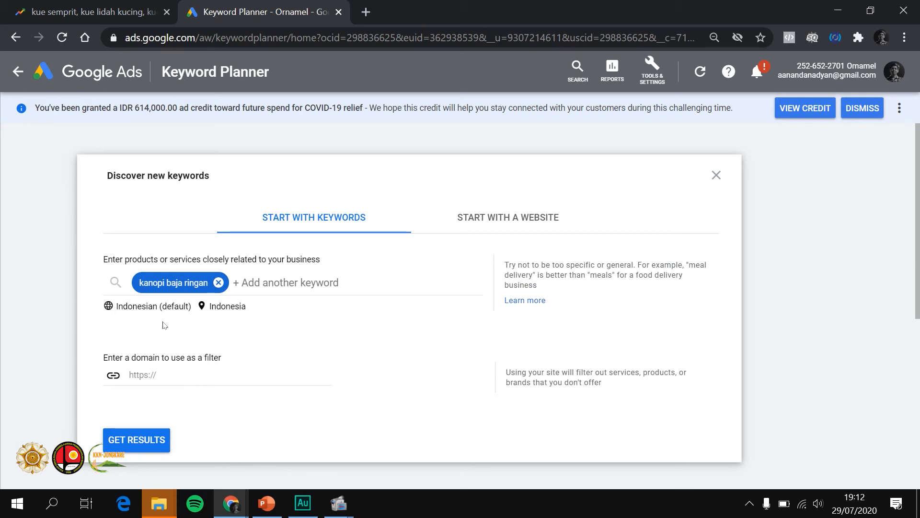
# - Replace the Indonesia target location with the province Special Region of Yogyakarta, Indonesia, and save it
pyautogui.click(225, 306)
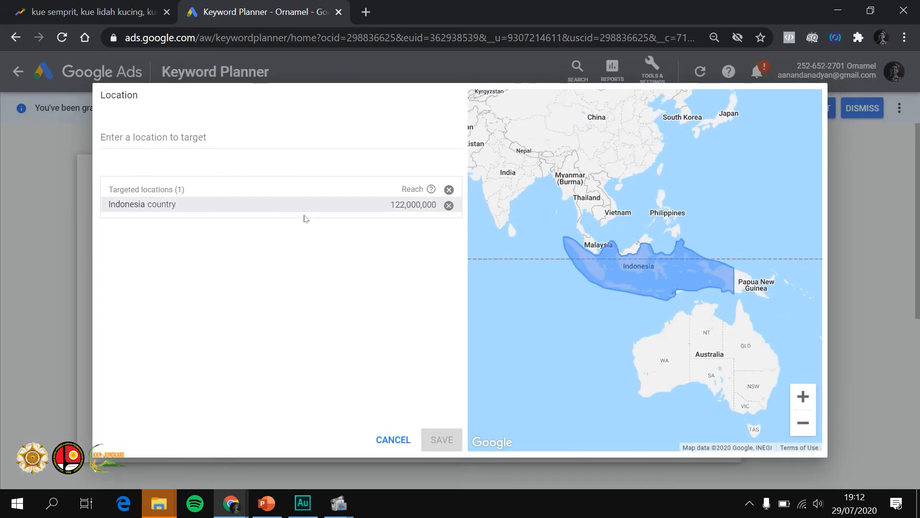
pyautogui.click(448, 205)
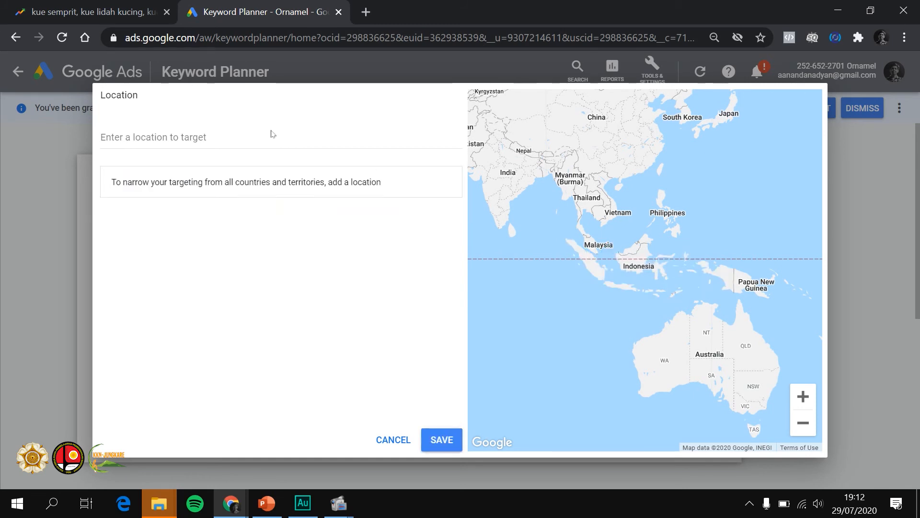
pyautogui.click(243, 136)
pyautogui.write('yo')
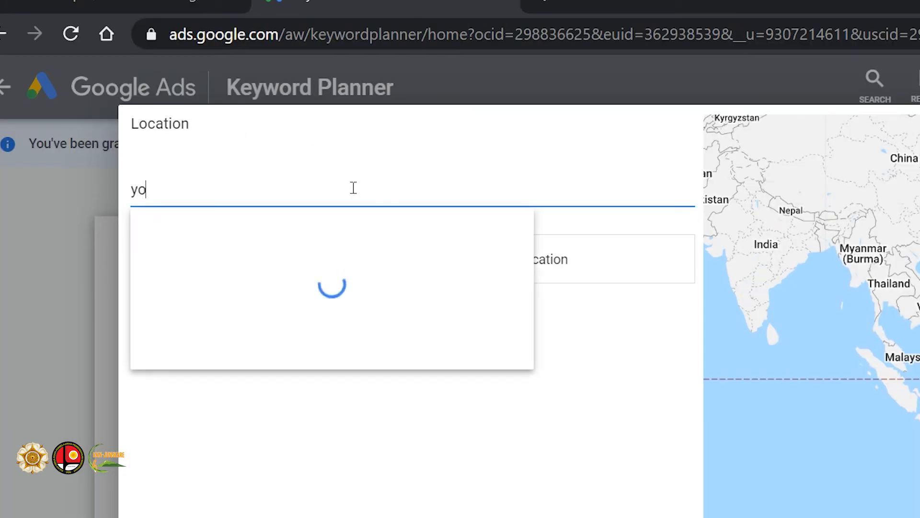
pyautogui.write('gyak')
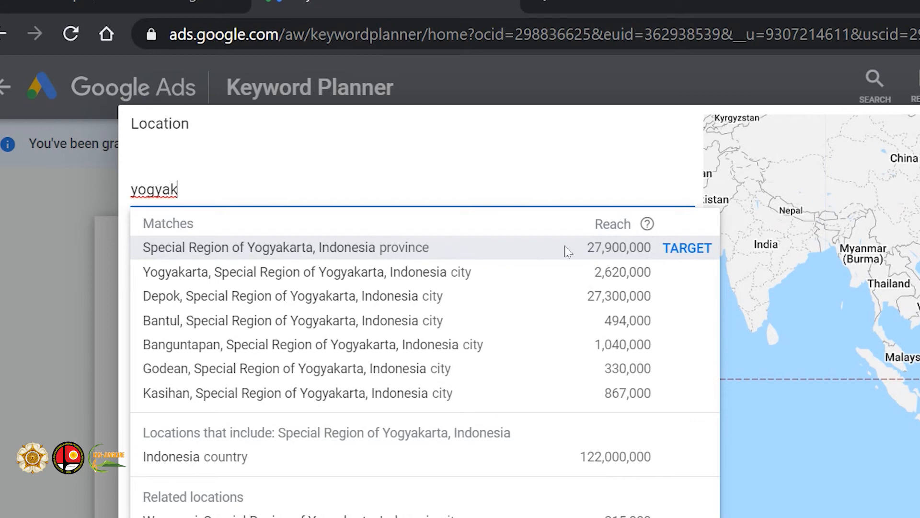
pyautogui.click(677, 254)
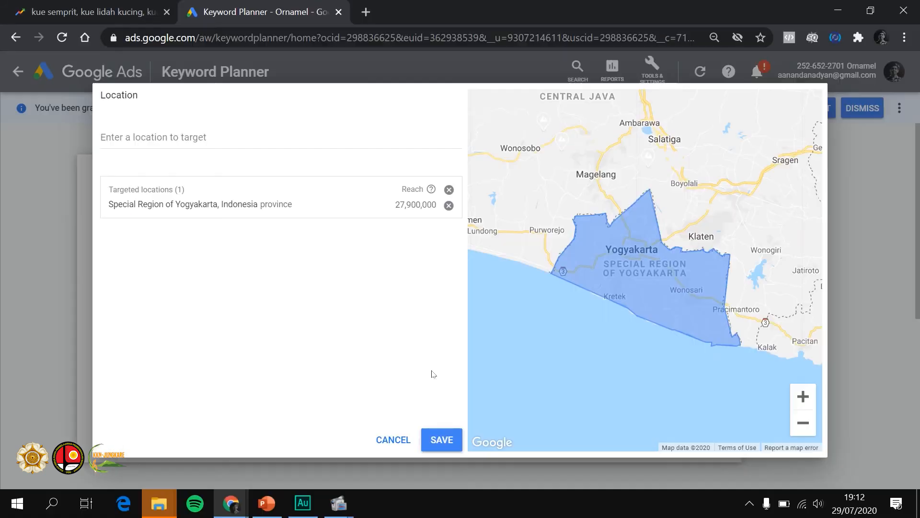
pyautogui.click(441, 439)
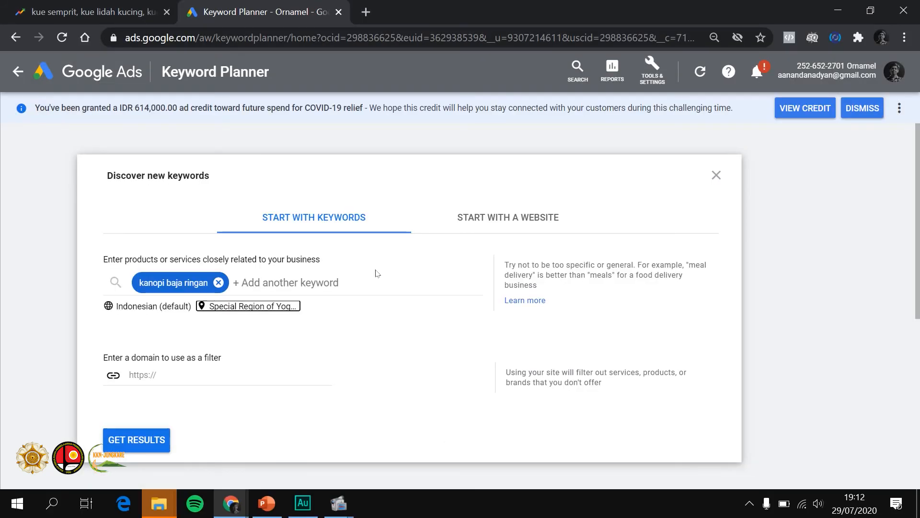
# - Add "atap baja ringan" and "harga kanopi" as further keywords for the search
pyautogui.scroll(-1, 336, 350)
pyautogui.click(309, 239)
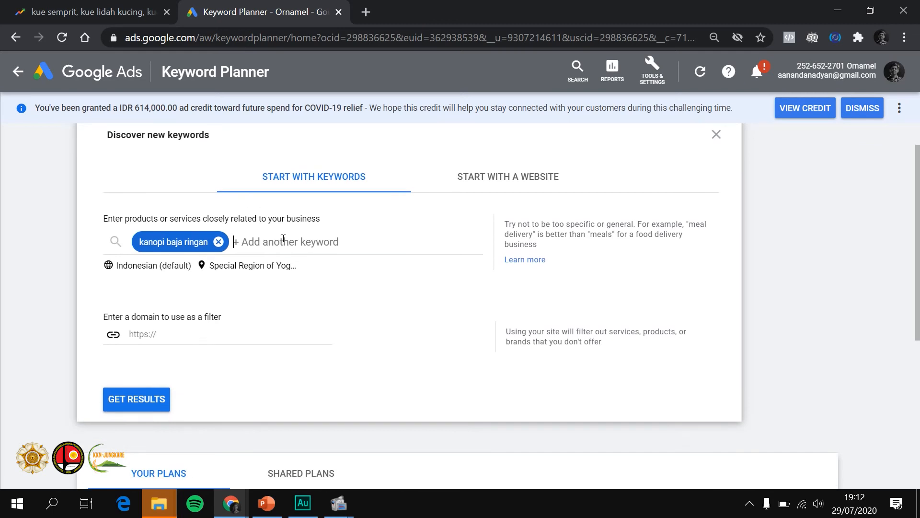
pyautogui.write('atap baja')
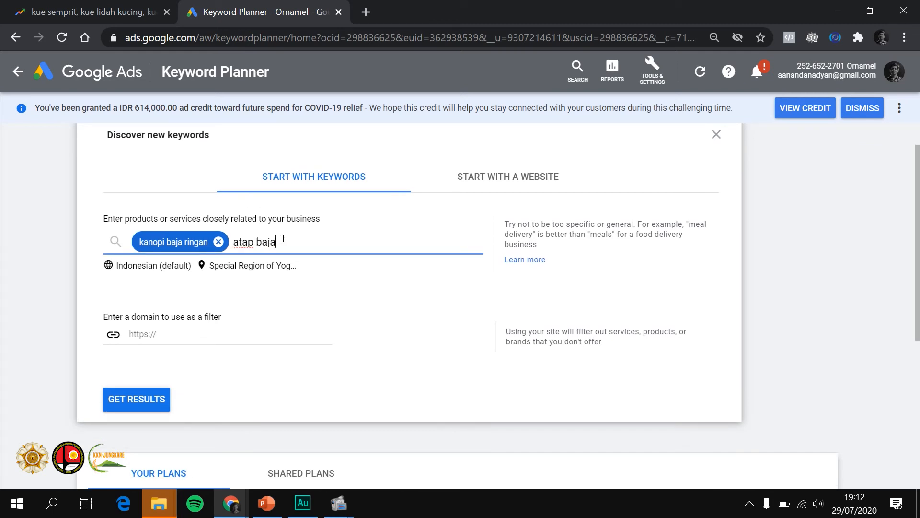
pyautogui.write(' ringan')
pyautogui.press('Return')
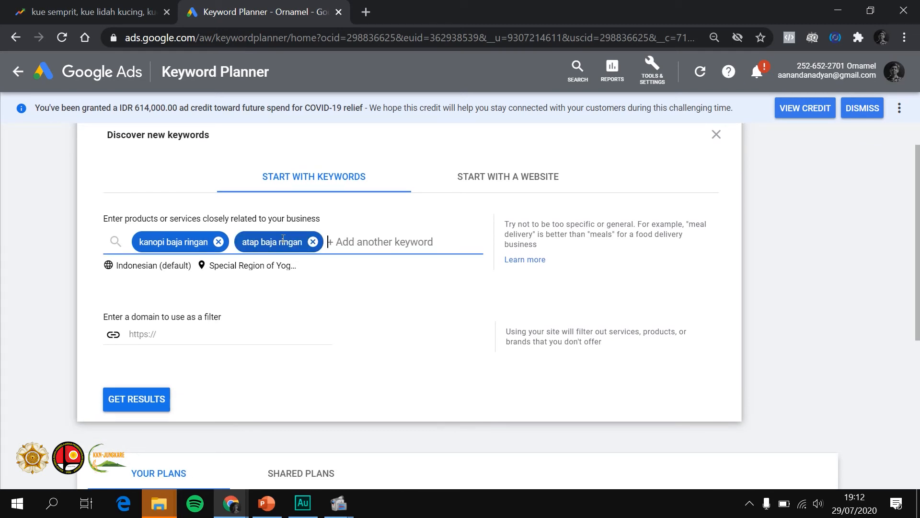
pyautogui.write('harga kanopi')
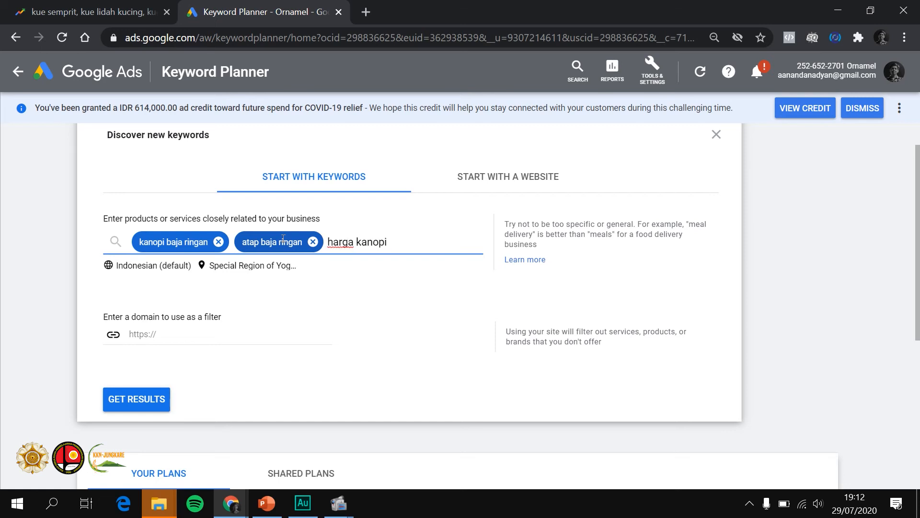
pyautogui.press('Return')
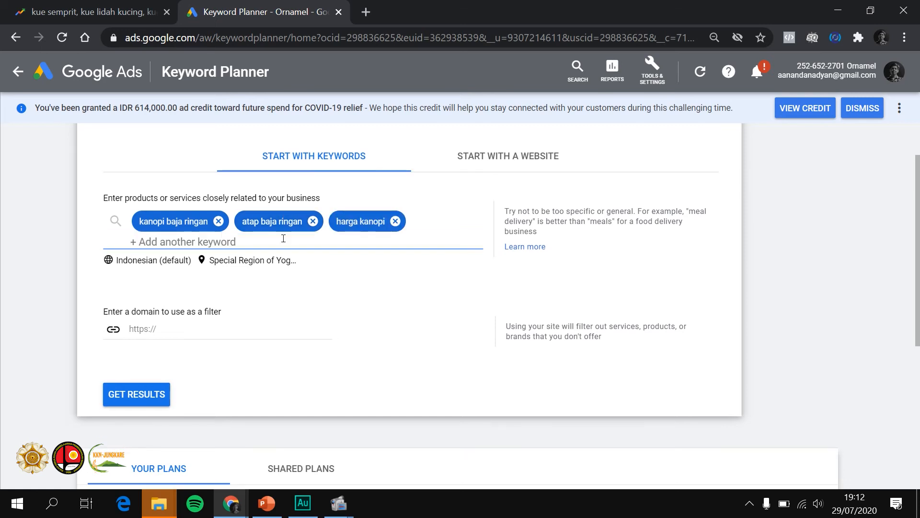
# - Review the three keywords, language and location settings, and get the keyword idea results
pyautogui.scroll(1, 314, 283)
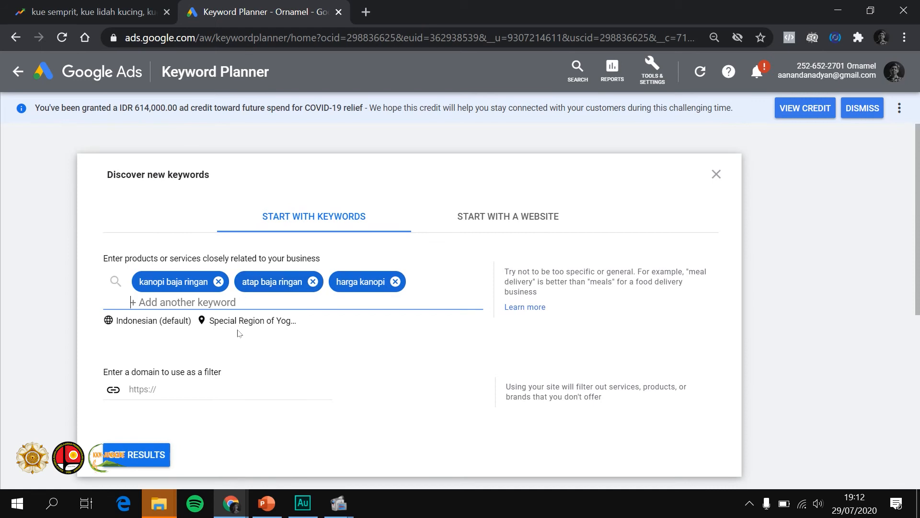
pyautogui.scroll(-1, 237, 329)
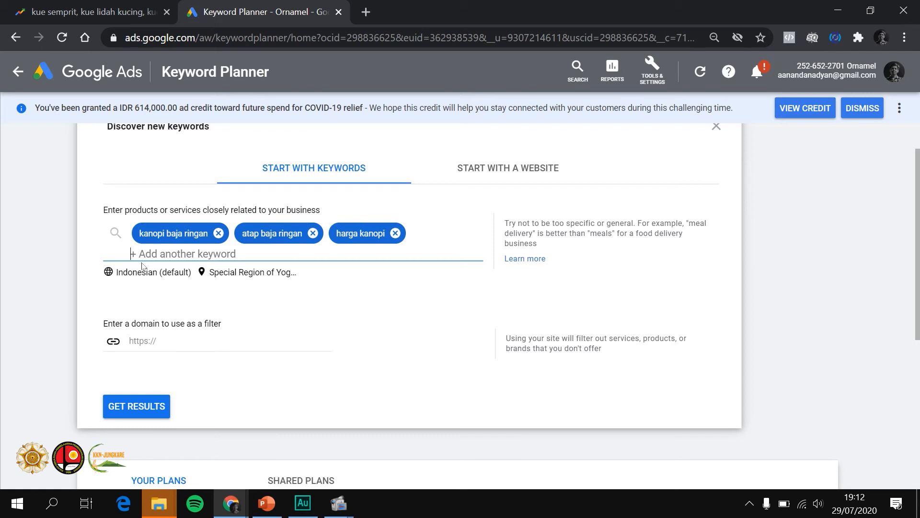
pyautogui.scroll(-1, 268, 274)
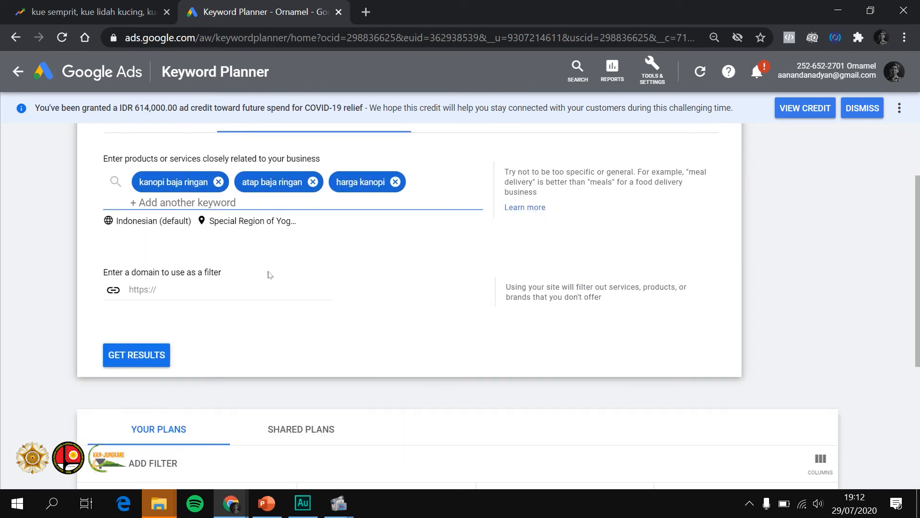
pyautogui.click(144, 356)
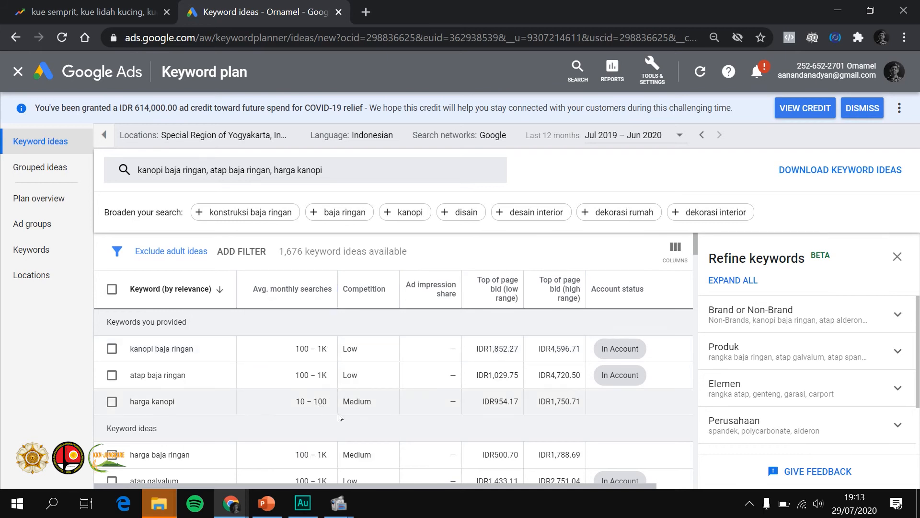
# - Examine average monthly searches, competition and top-of-page bids for the provided kanopi and baja ringan keywords and the related keyword ideas
pyautogui.scroll(-1, 339, 417)
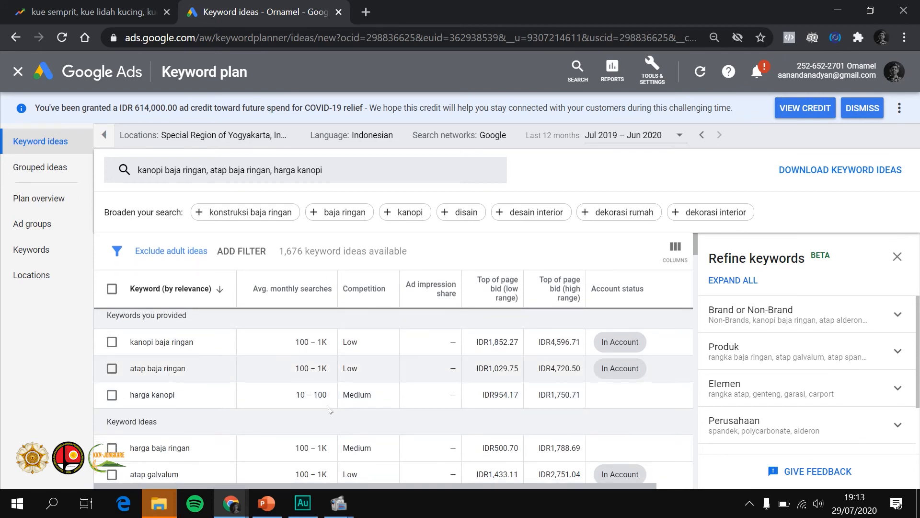
pyautogui.scroll(-1, 329, 410)
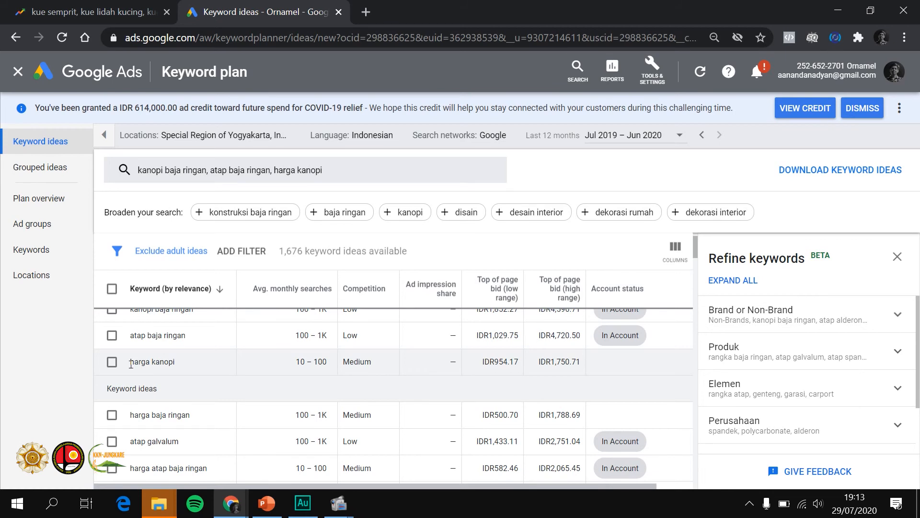
pyautogui.moveTo(131, 364); pyautogui.dragTo(175, 361)
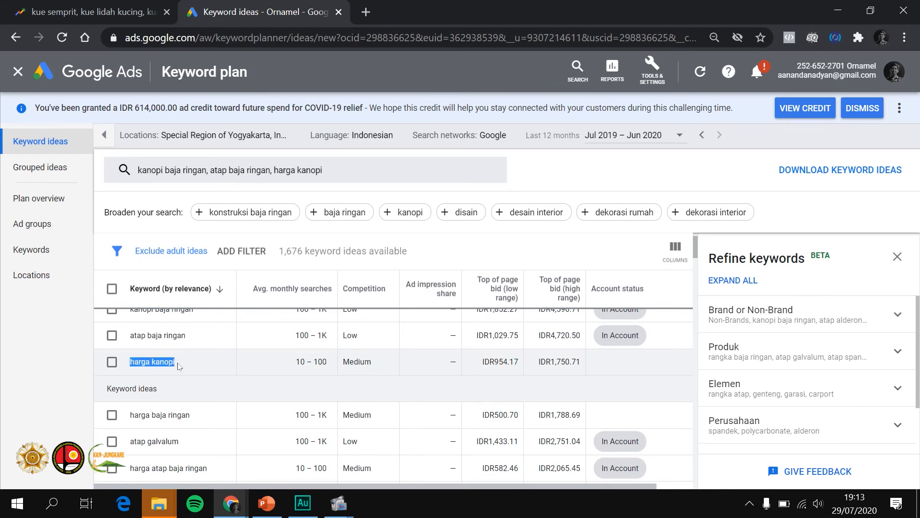
pyautogui.scroll(1, 158, 346)
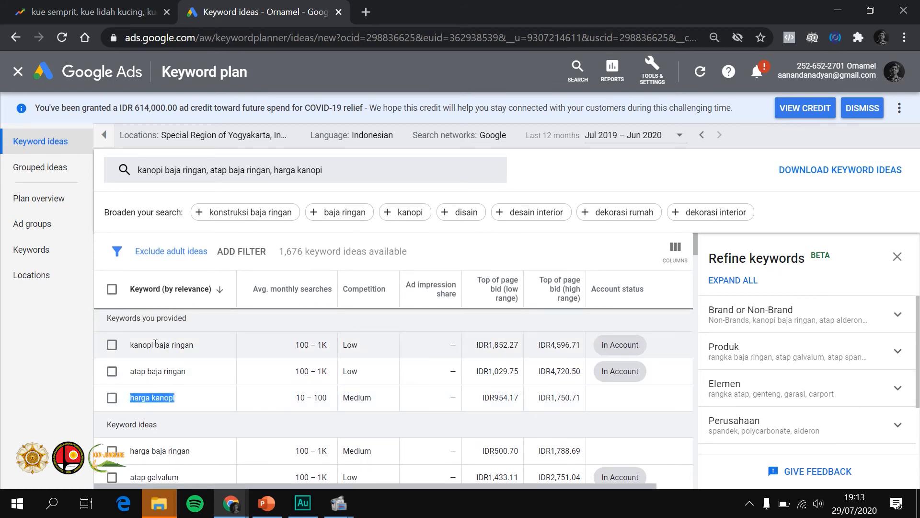
pyautogui.click(197, 373)
pyautogui.scroll(-2, 197, 373)
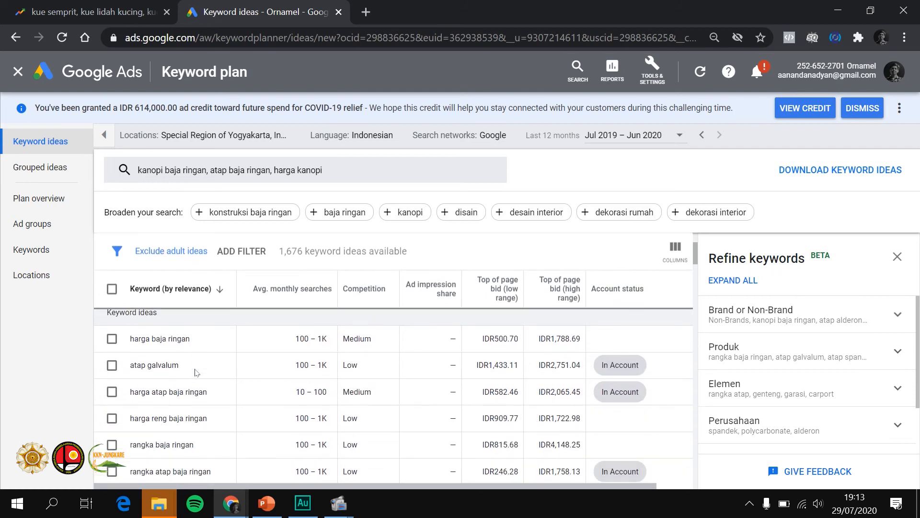
pyautogui.scroll(-2, 197, 373)
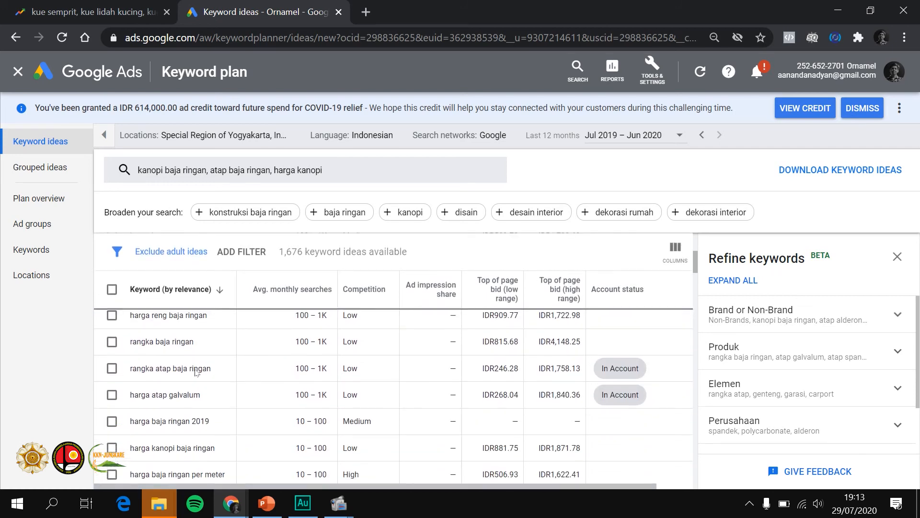
pyautogui.scroll(2, 197, 372)
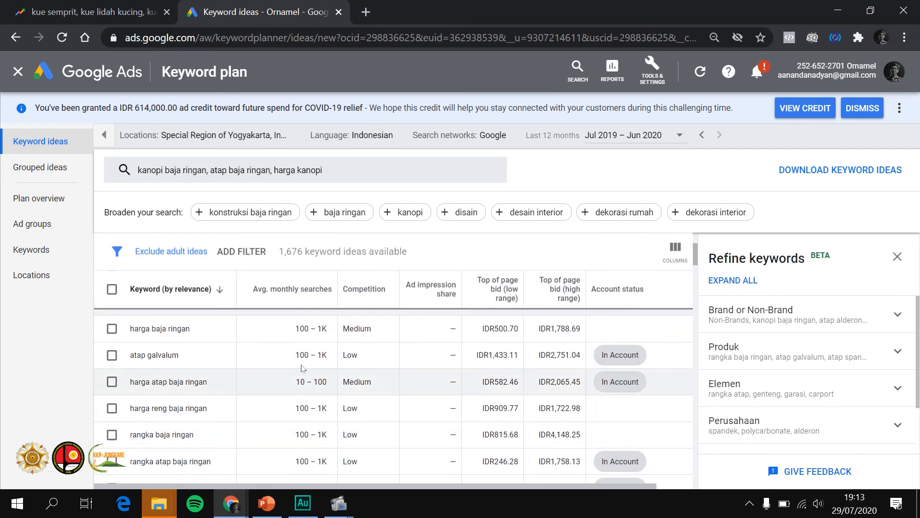
pyautogui.scroll(3, 302, 368)
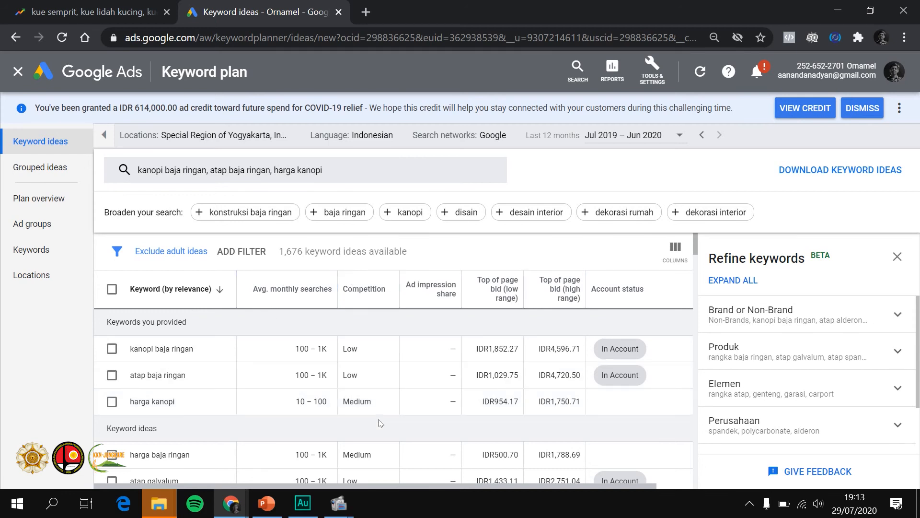
pyautogui.moveTo(514, 285)
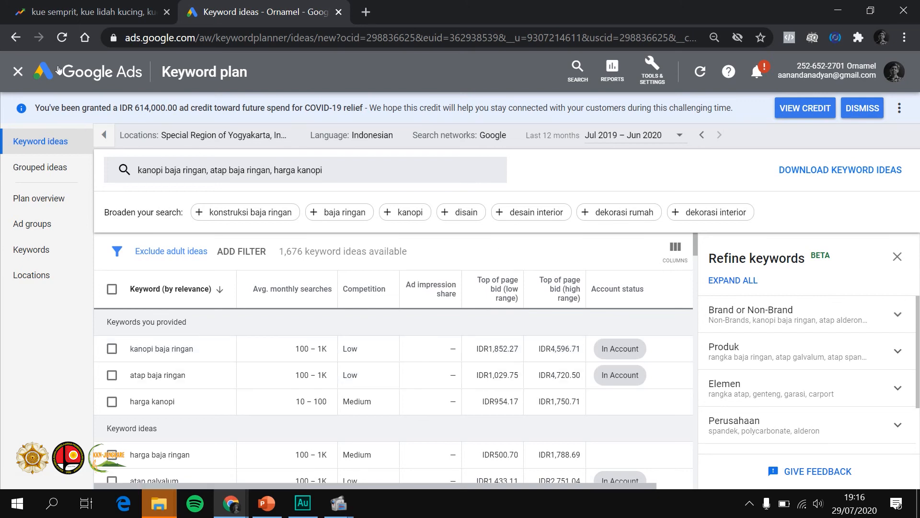
# - Return to the Keyword Planner start page, get search volume and forecasts for "kanopi baja ringan", and review the forecast metrics
pyautogui.click(8, 42)
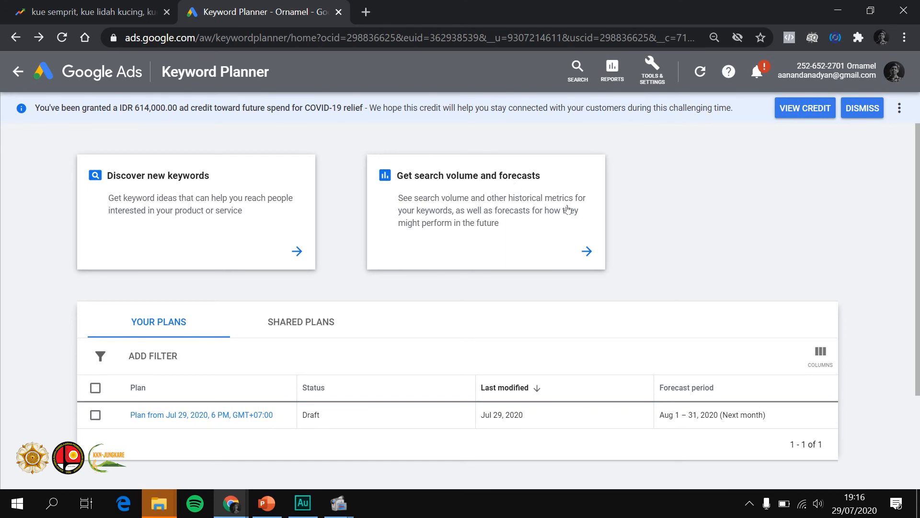
pyautogui.click(587, 251)
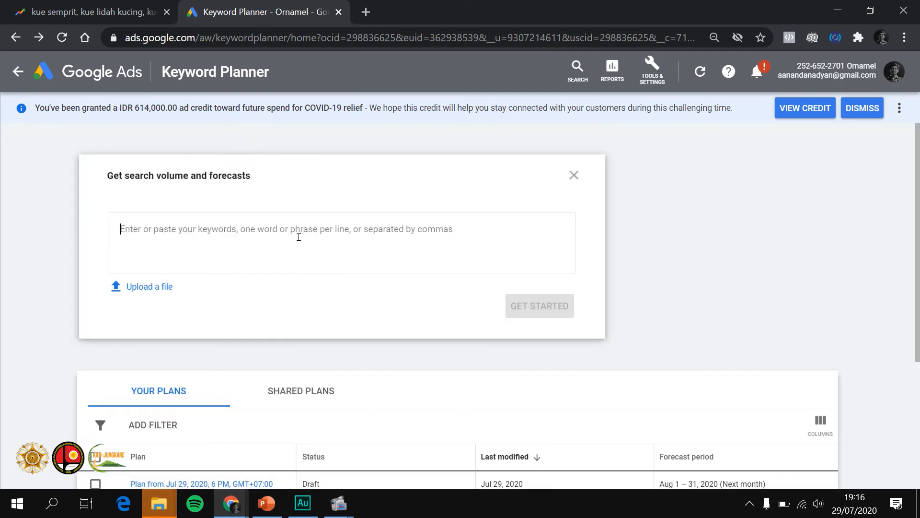
pyautogui.write('kanopi ')
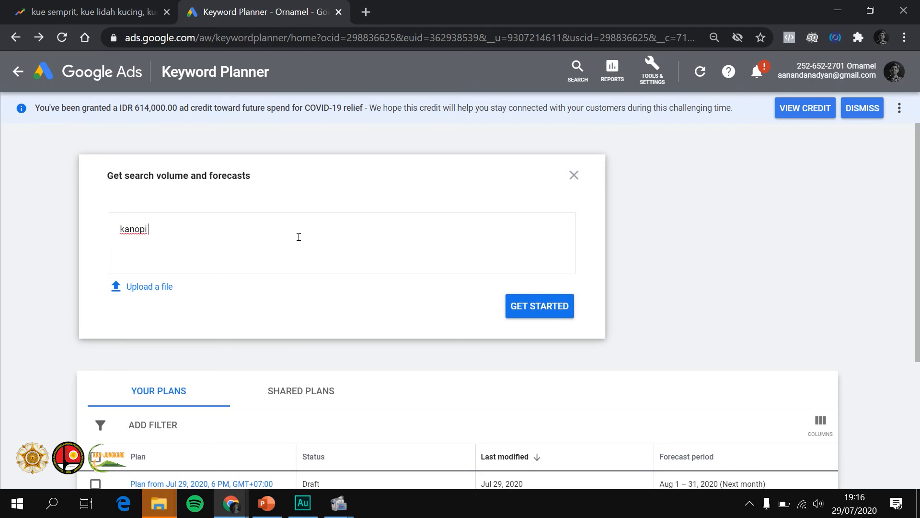
pyautogui.write('baja ringan')
pyautogui.click(550, 313)
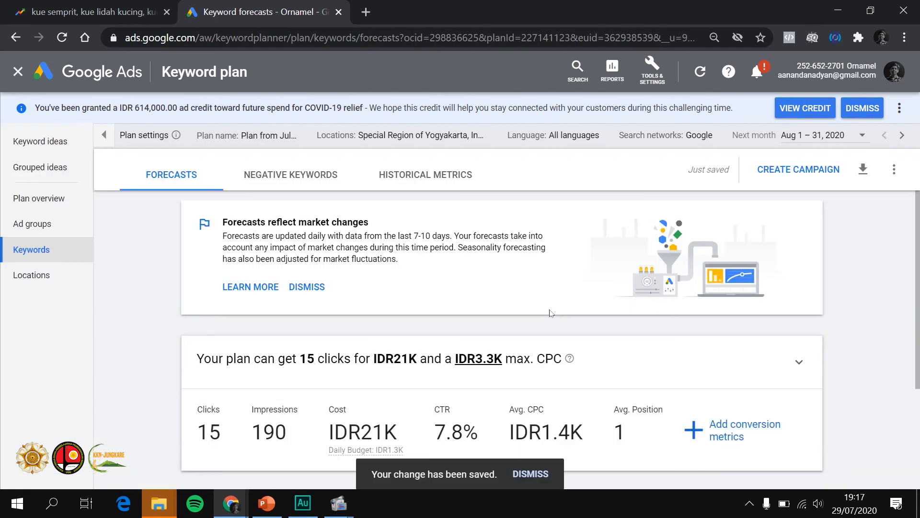
pyautogui.scroll(-2, 847, 309)
pyautogui.scroll(-2, 846, 309)
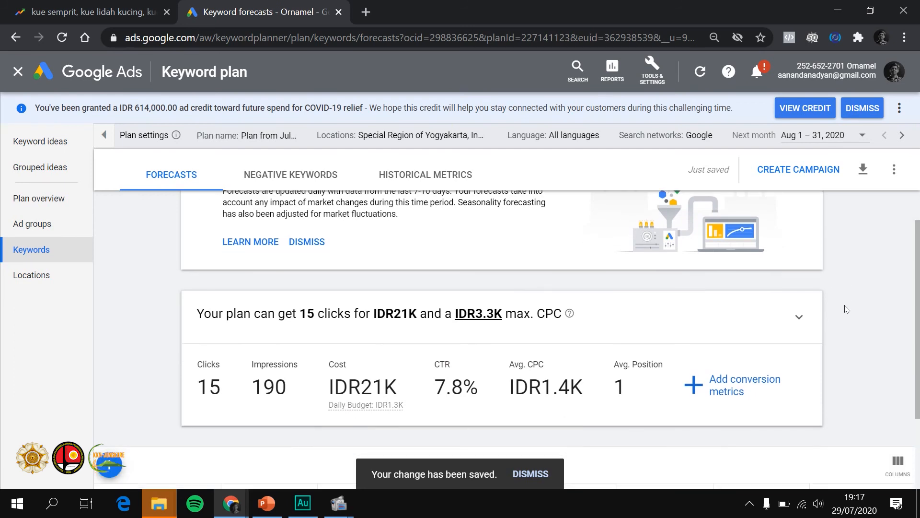
pyautogui.scroll(-1, 846, 310)
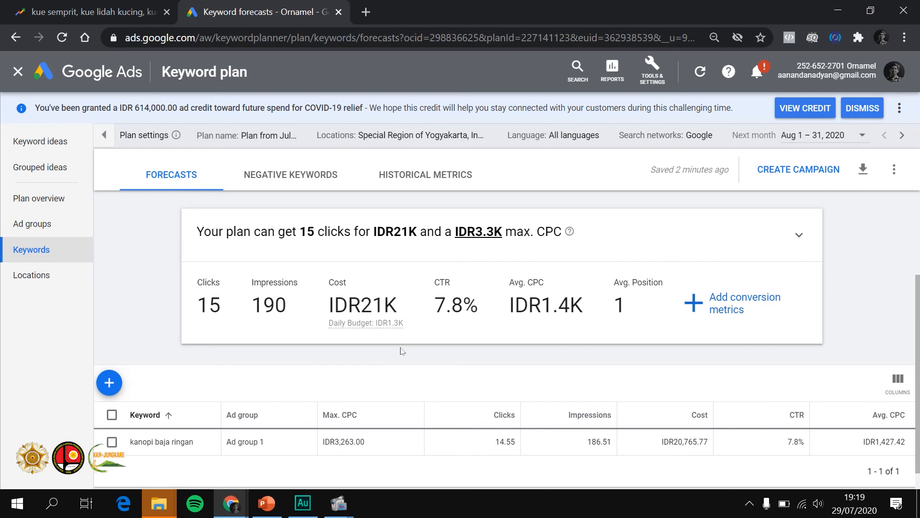
# - Switch to Calculator, multiply 30 by 21000 to estimate the advertising cost, check the calculation, and return to the forecast
pyautogui.click(61, 508)
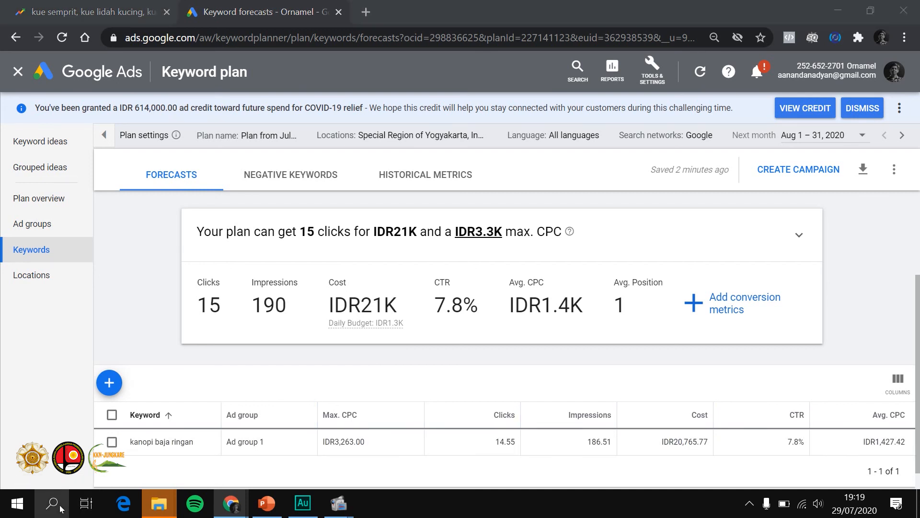
pyautogui.write('cal')
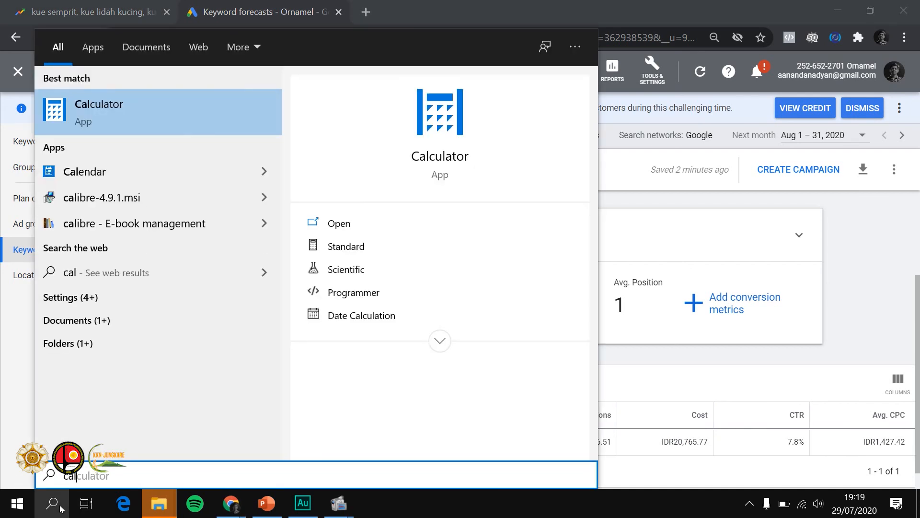
pyautogui.press('Return')
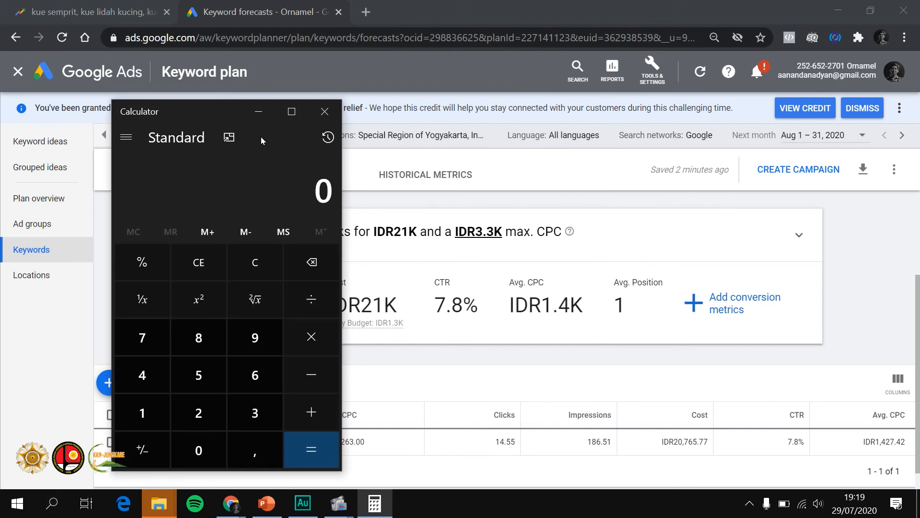
pyautogui.click(254, 414)
pyautogui.click(206, 450)
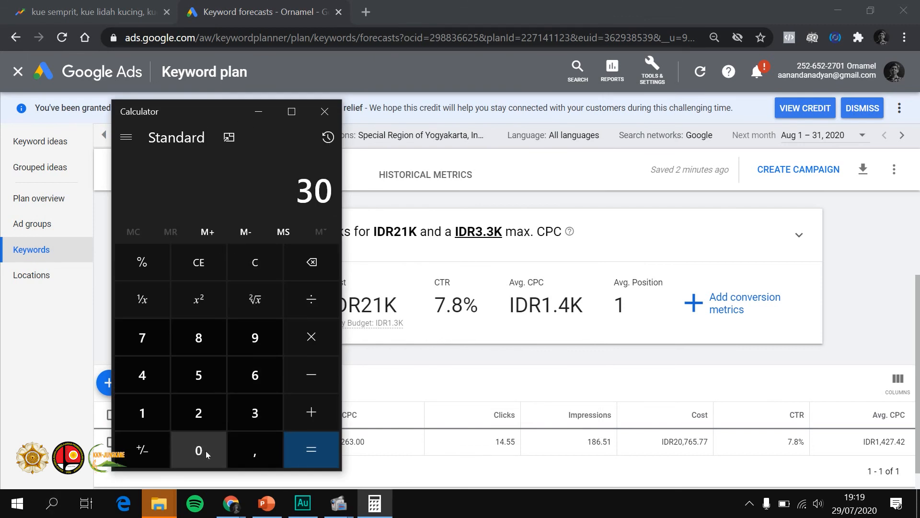
pyautogui.press('*')
pyautogui.write('21000')
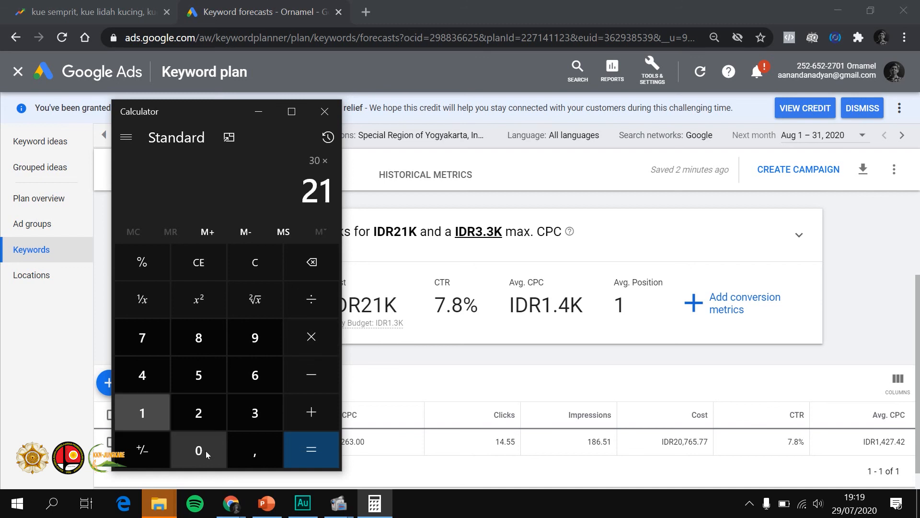
pyautogui.press('Return')
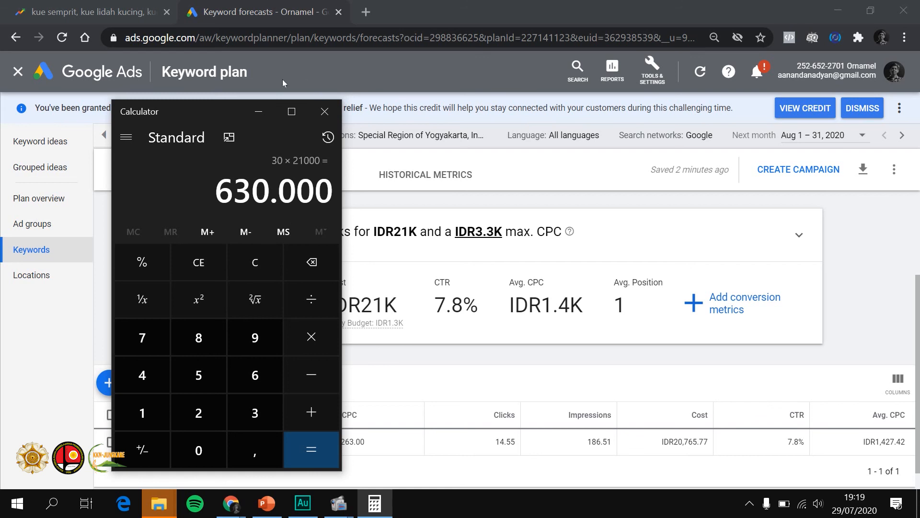
pyautogui.click(265, 108)
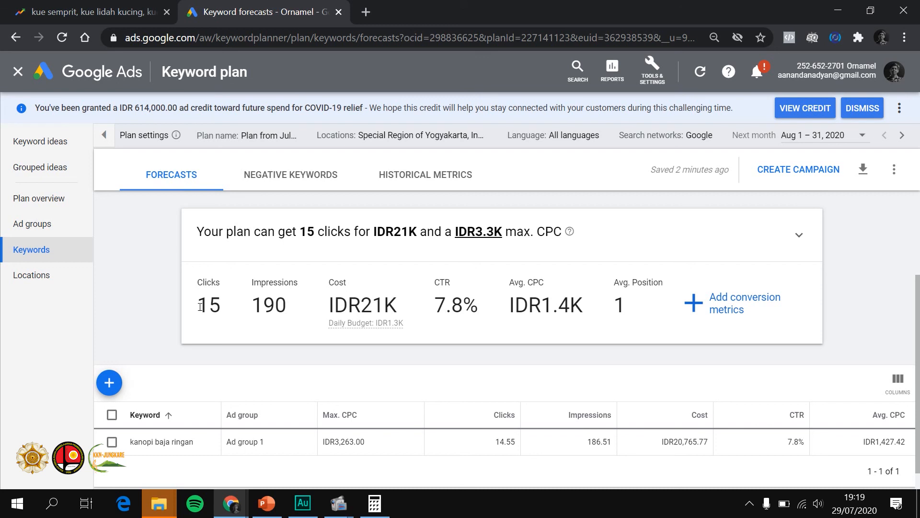
pyautogui.click(374, 503)
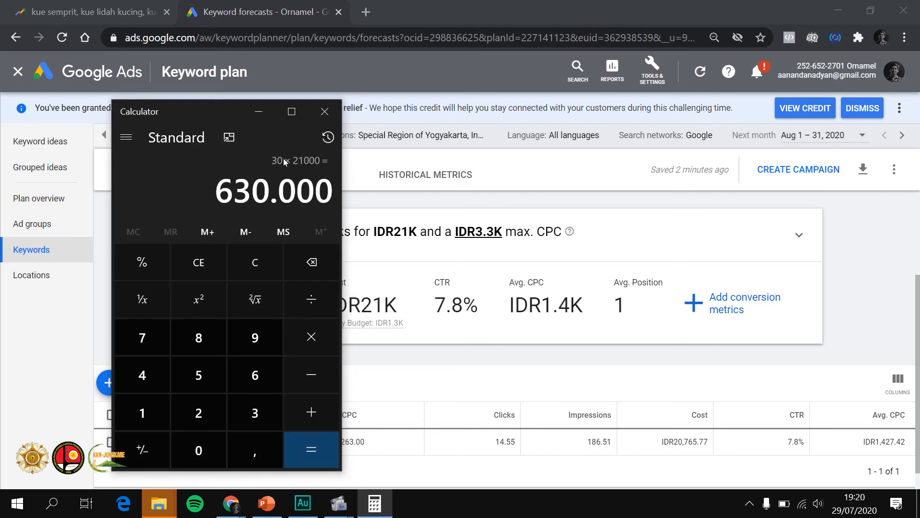
pyautogui.click(259, 114)
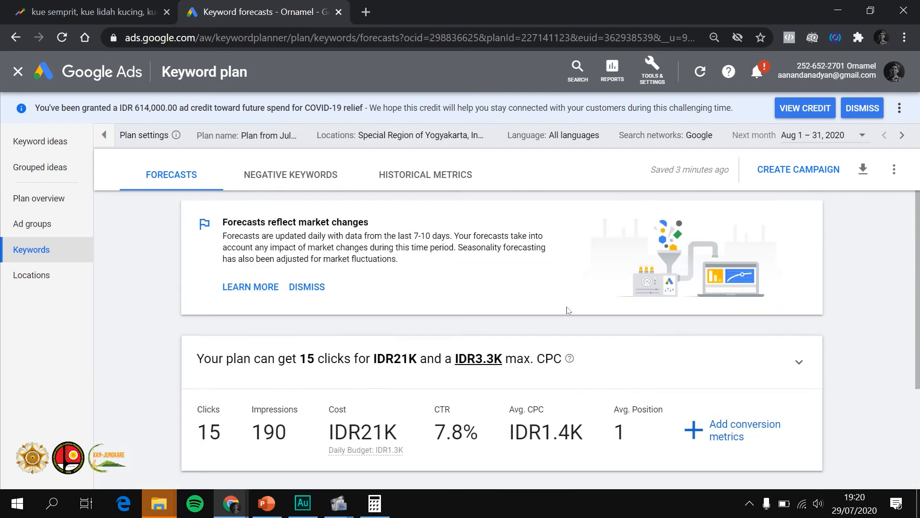
# - Review the "kanopi baja ringan" forecast metrics and the keyword ideas for kue semprit, kue lidah kucing and kue nastar
pyautogui.scroll(-3, 567, 310)
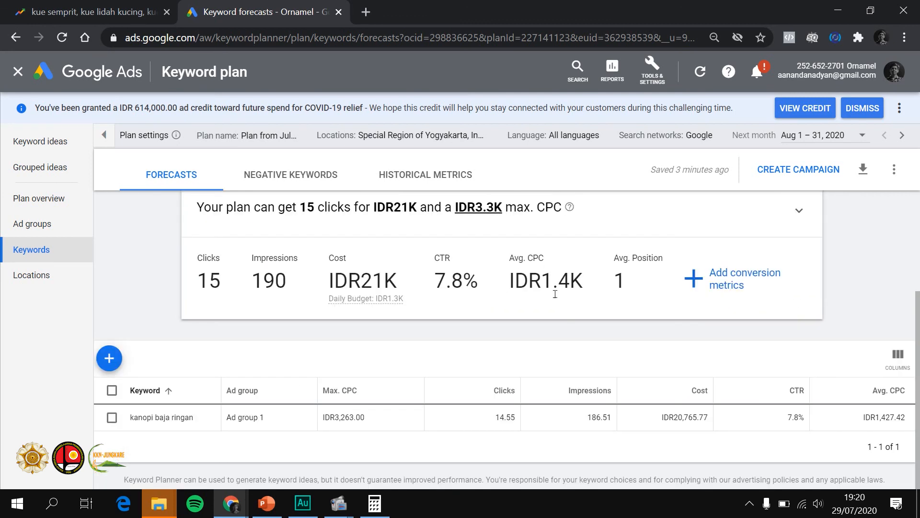
pyautogui.scroll(2, 608, 300)
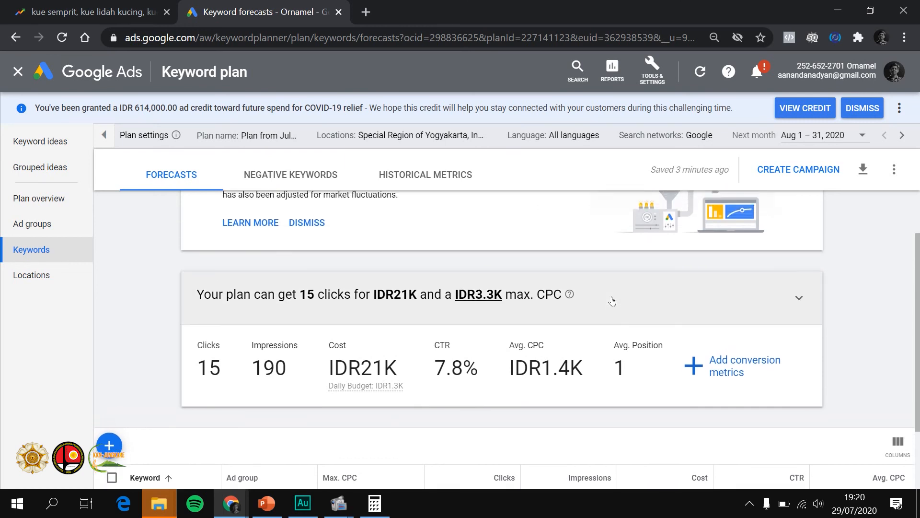
pyautogui.scroll(1, 612, 301)
pyautogui.scroll(-1, 289, 363)
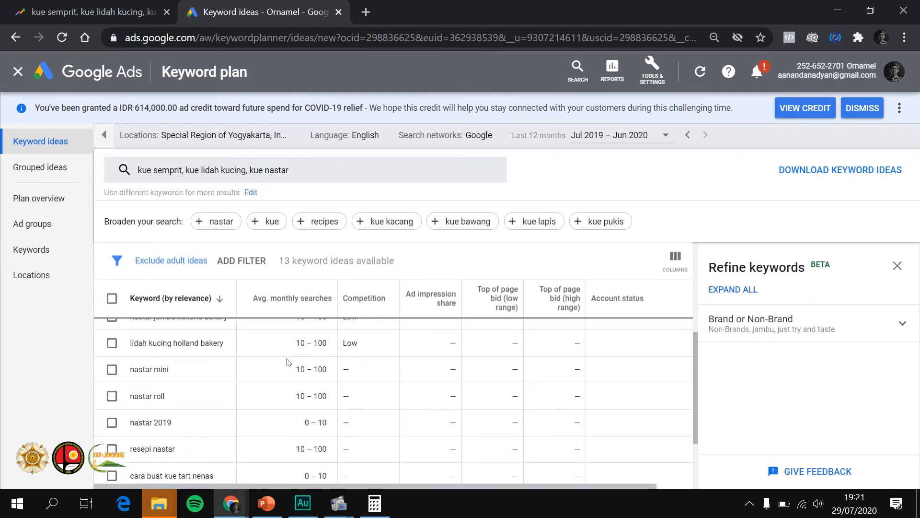
pyautogui.scroll(6, 289, 362)
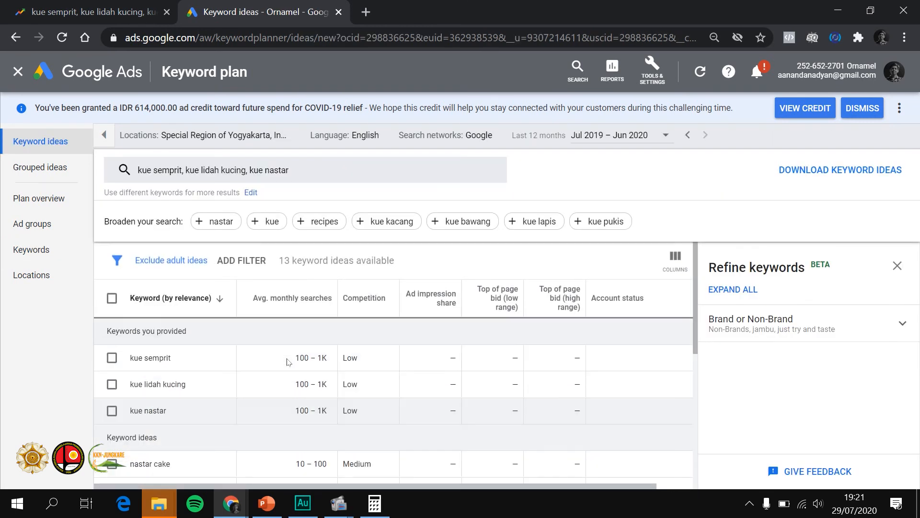